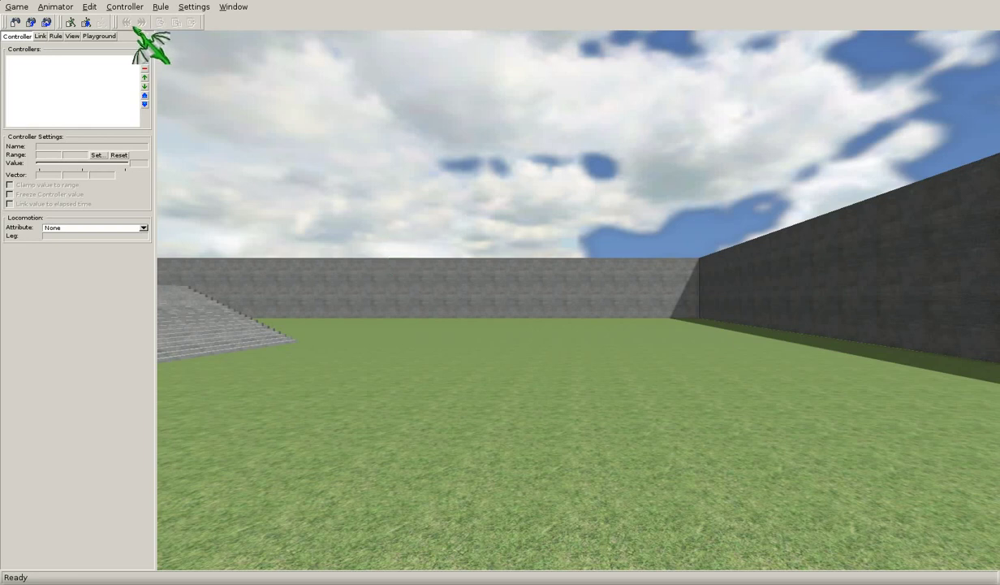
Open the animator file /test/other/charizard/TEST2.deanimator.
left_click(56, 7)
left_click(61, 33)
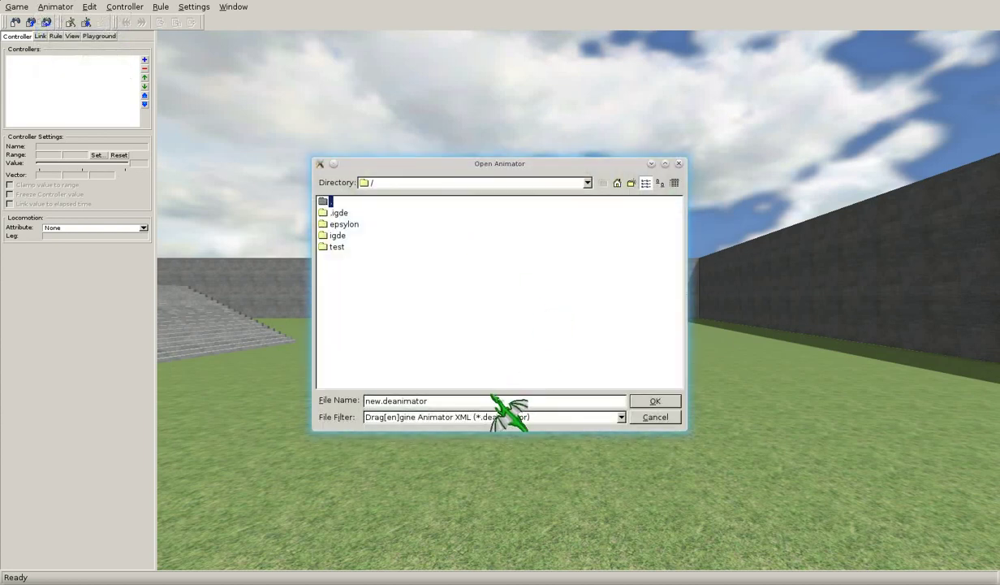
type("/test/other/charizard/TEST2.deanimator")
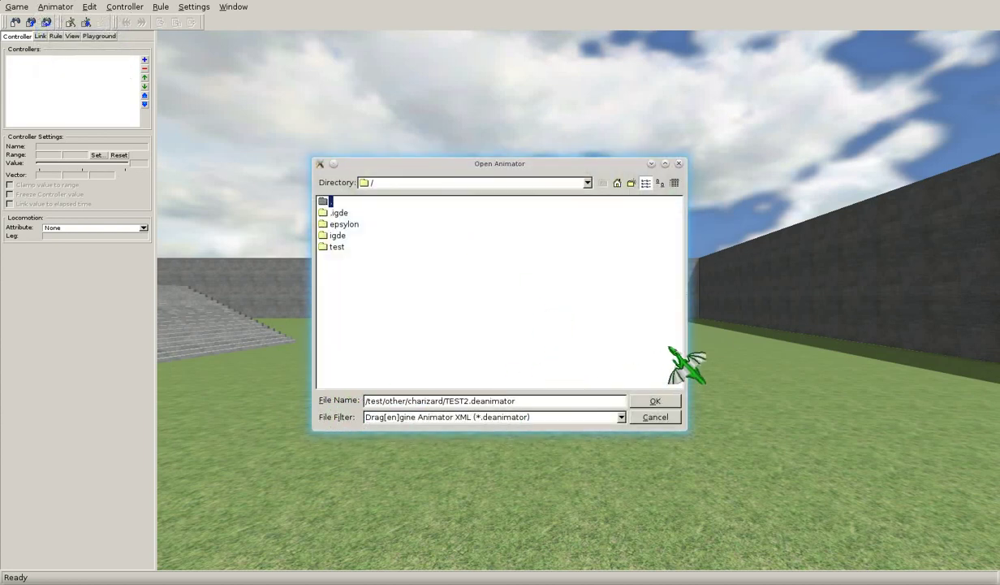
key("Return")
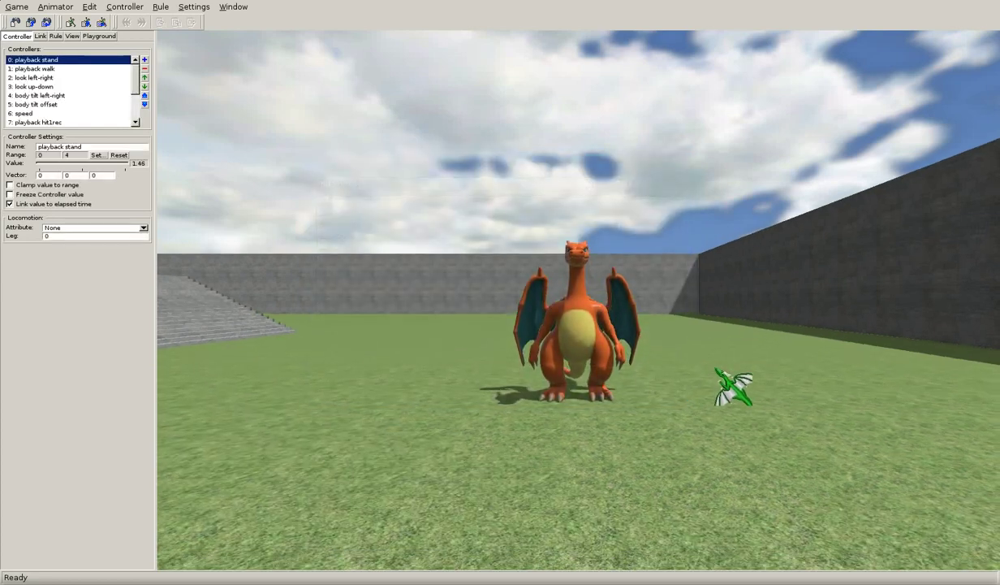
View the creature from the side and examine the stand rule's settings and its available animation moves.
right_click_drag(729, 339, 502, 304)
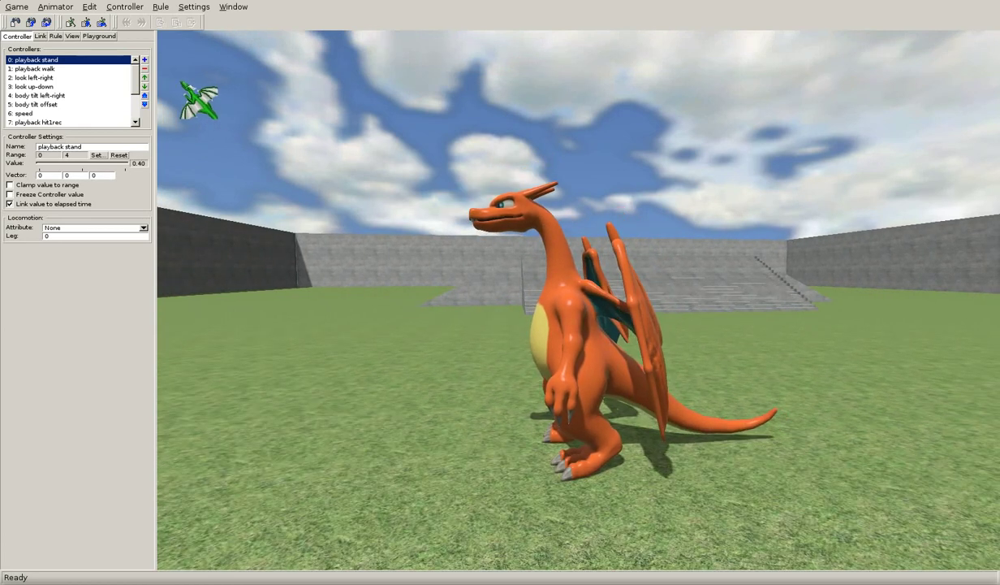
scroll(136, 106, "down", 2)
scroll(137, 104, "up", 2)
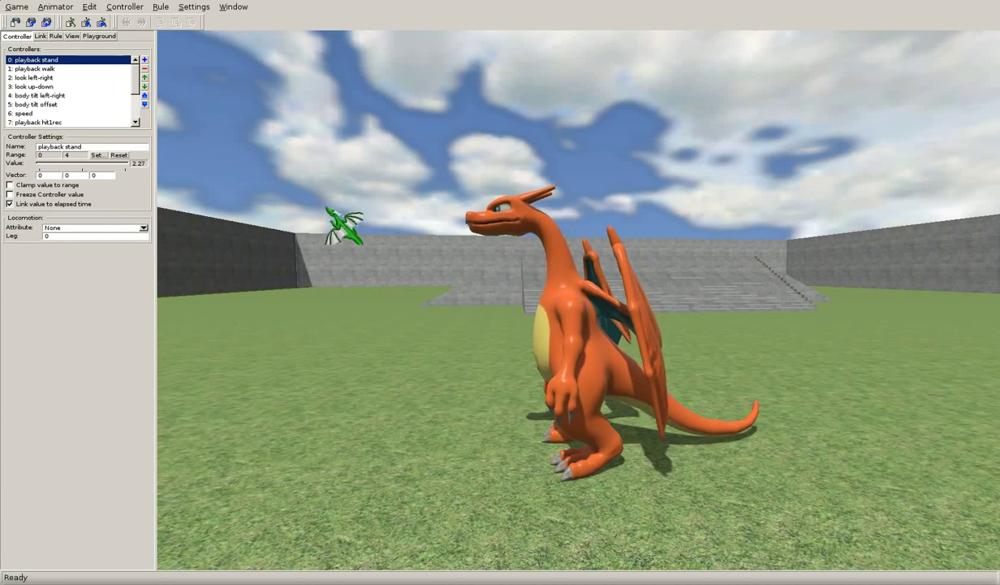
left_click(55, 36)
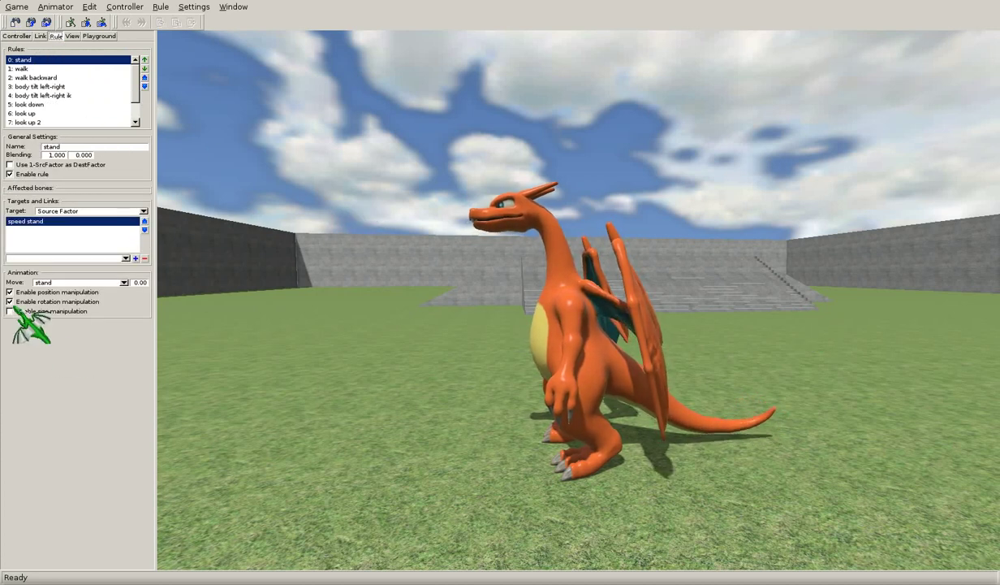
left_click(123, 283)
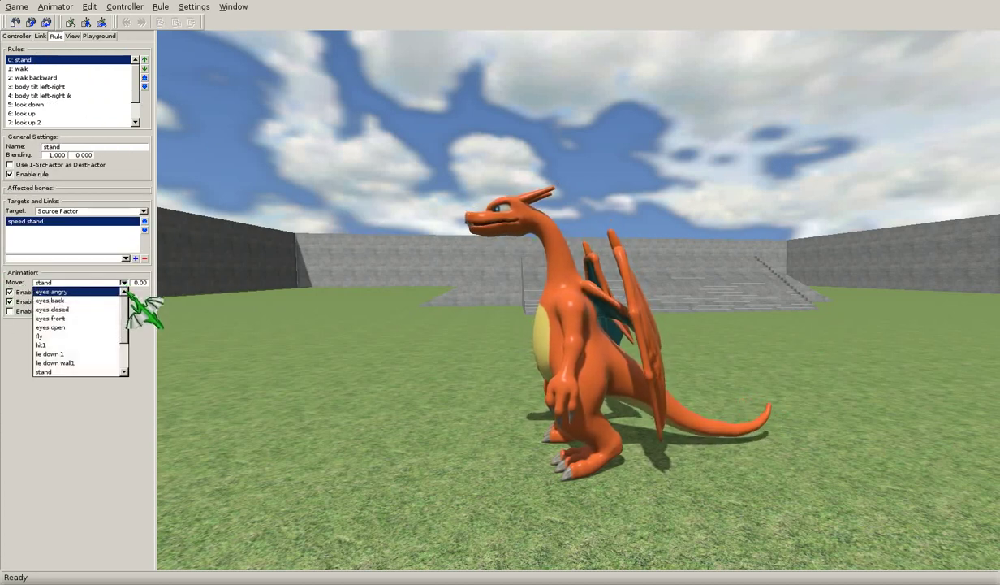
left_click(130, 292)
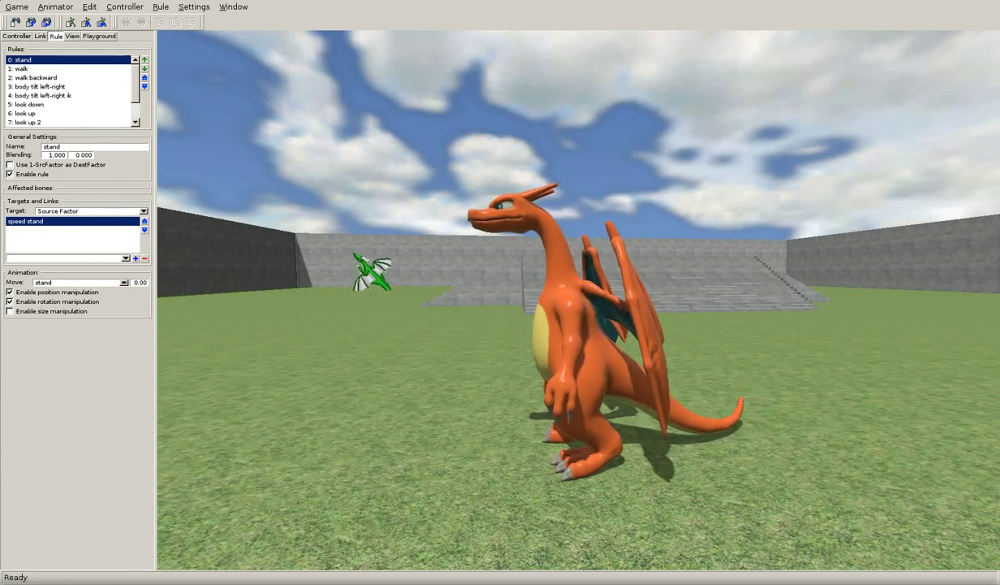
Look through the animator's whole controller list, along with the settings of the playback stand controller.
left_click(20, 35)
middle_click_drag(586, 328, 581, 332)
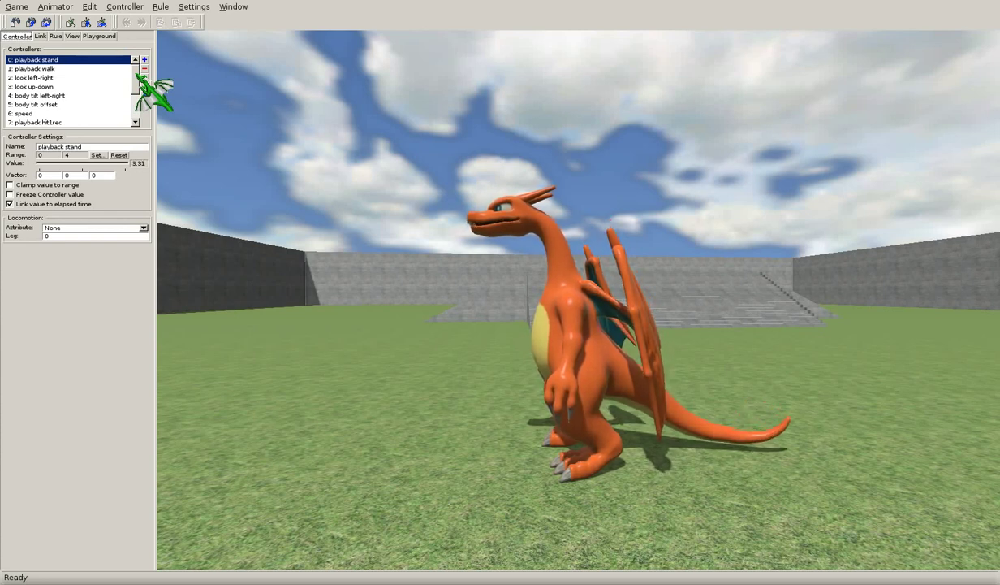
mouse_move(135, 73)
left_mouse_down()
mouse_move(133, 121)
mouse_move(145, 70)
left_mouse_up()
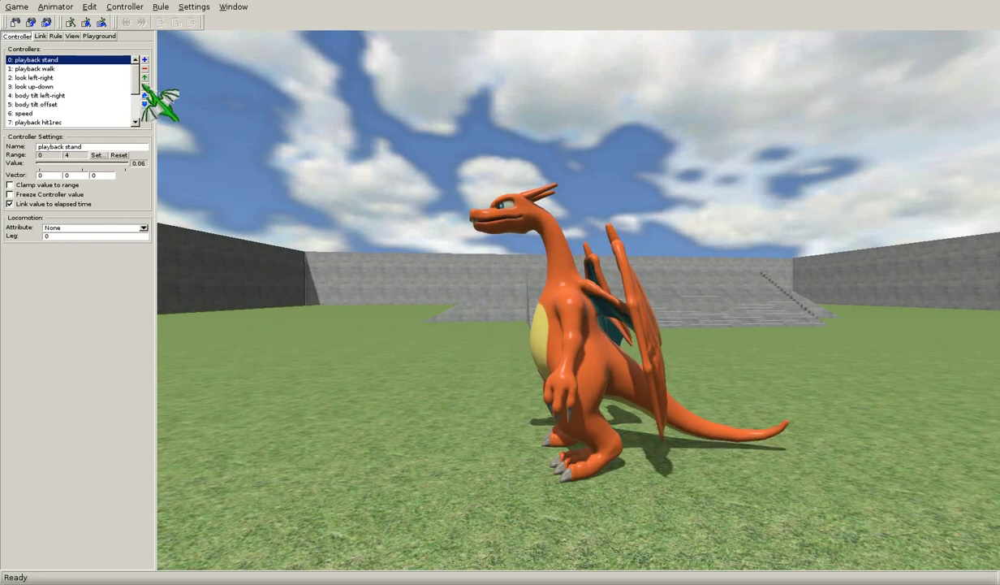
mouse_move(135, 76)
left_mouse_down()
mouse_move(134, 90)
mouse_move(132, 72)
left_mouse_up()
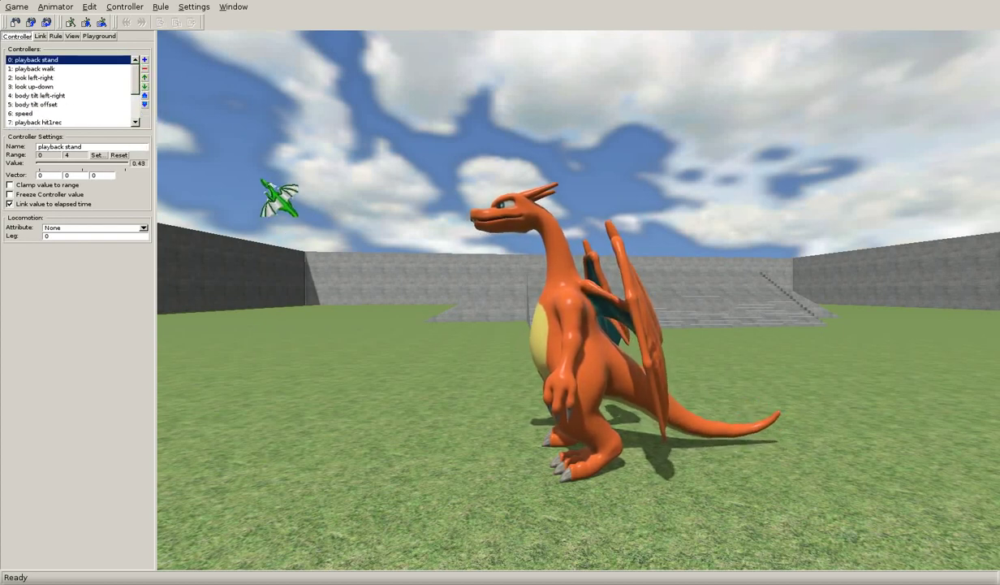
mouse_move(396, 370)
middle_mouse_down()
mouse_move(449, 350)
mouse_move(411, 358)
middle_mouse_up()
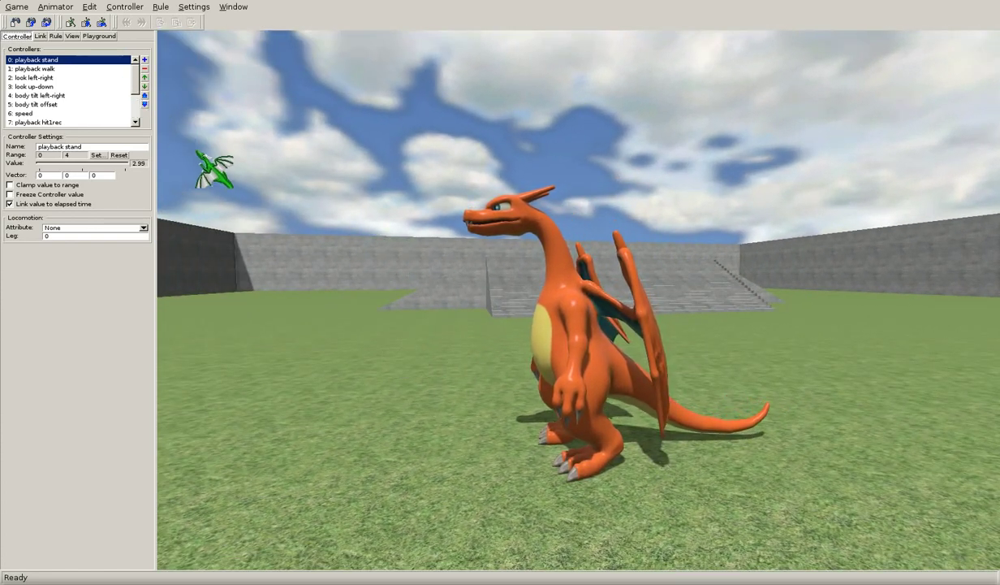
scroll(130, 91, "down", 2)
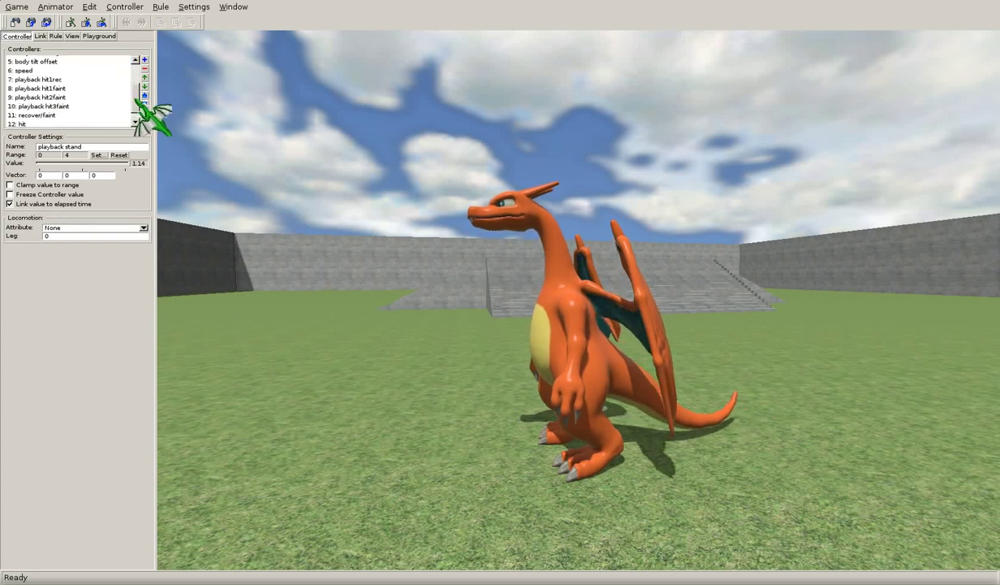
scroll(101, 81, "up", 2)
left_click_drag(62, 65, 92, 44)
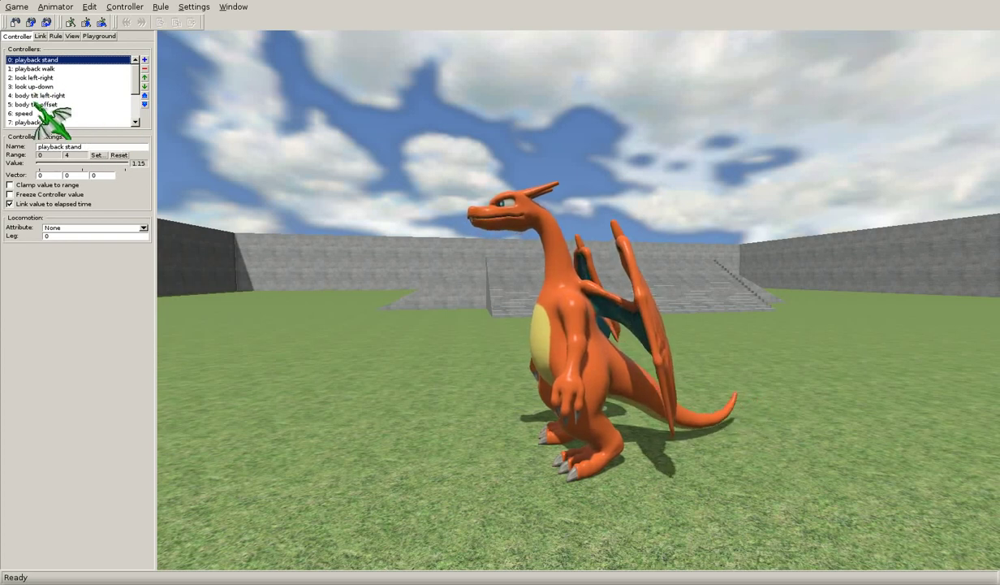
left_click_drag(133, 84, 148, 70)
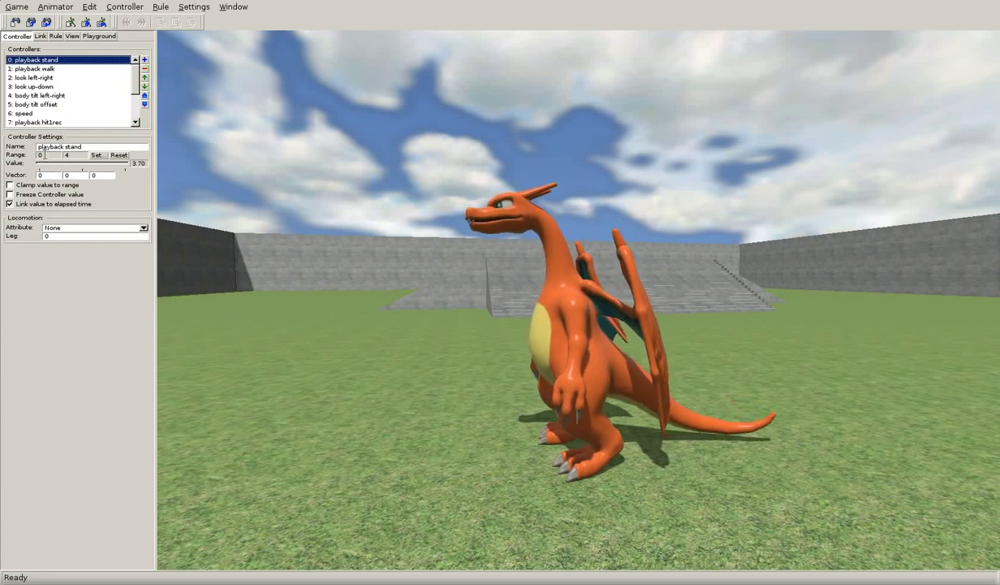
Compare the range, clamping and elapsed-time settings of the playback walk, body tilt left-right and playback stand controllers.
left_click(57, 69)
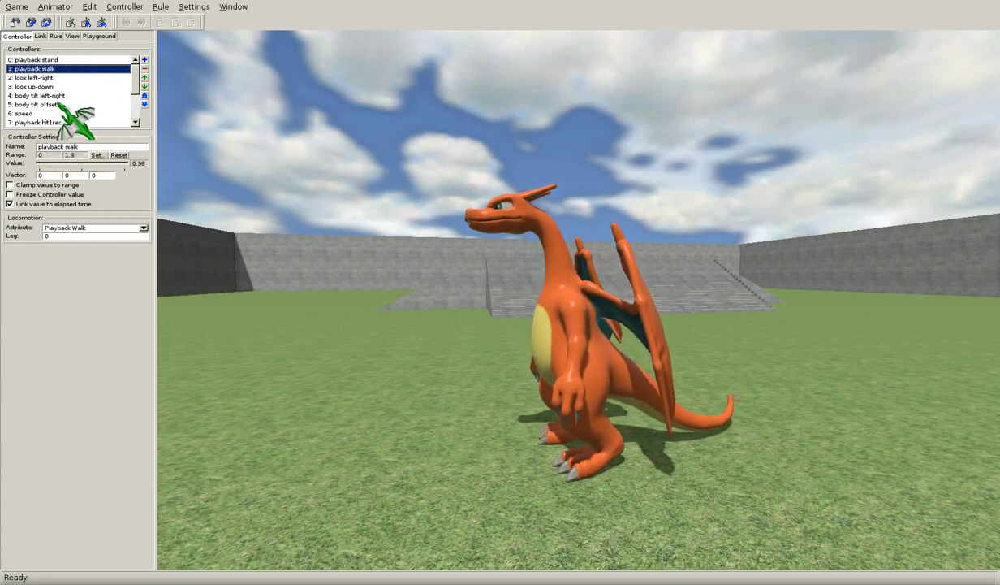
left_click(59, 96)
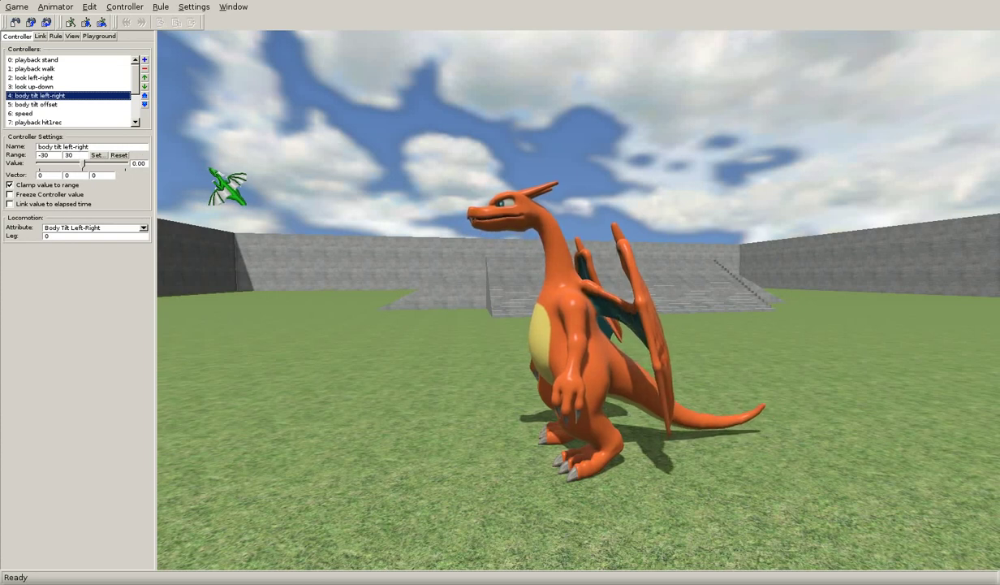
left_click(62, 60)
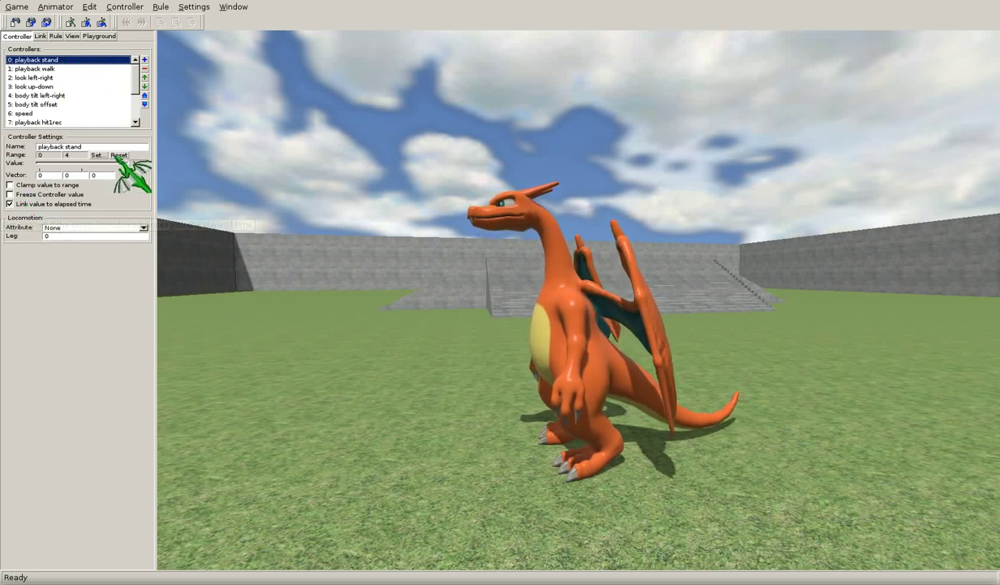
left_click(63, 96)
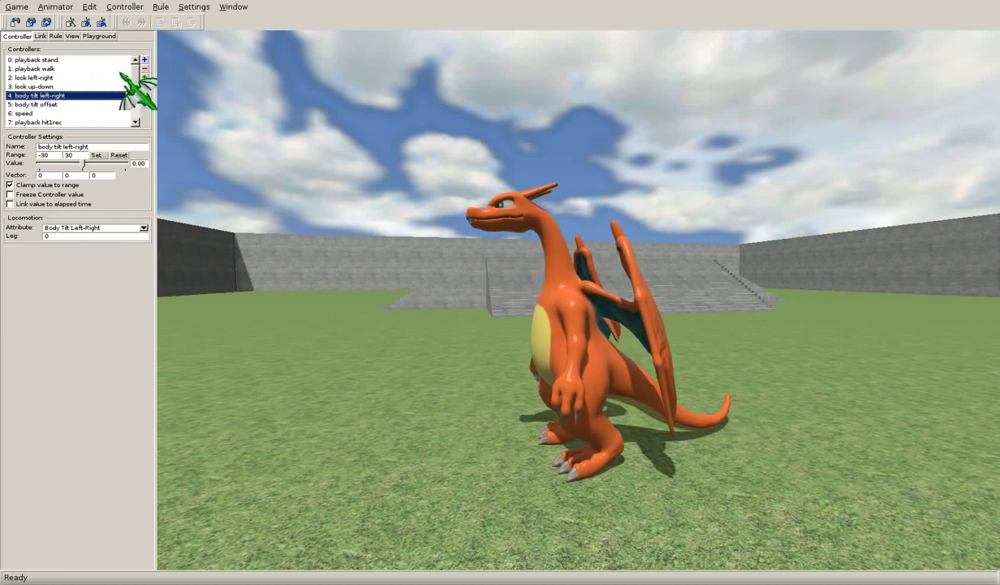
left_click(73, 59)
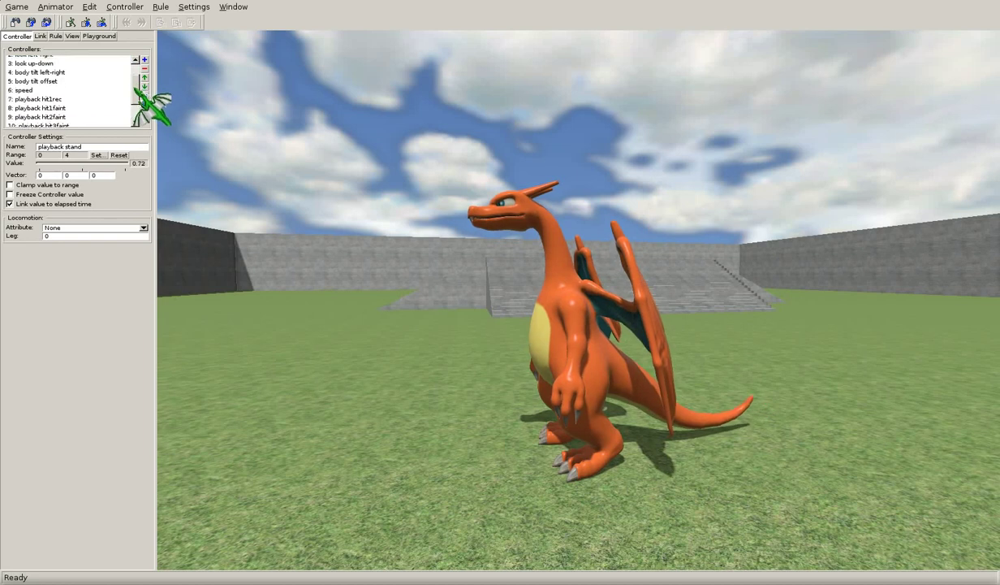
left_click(59, 67)
left_click(60, 59)
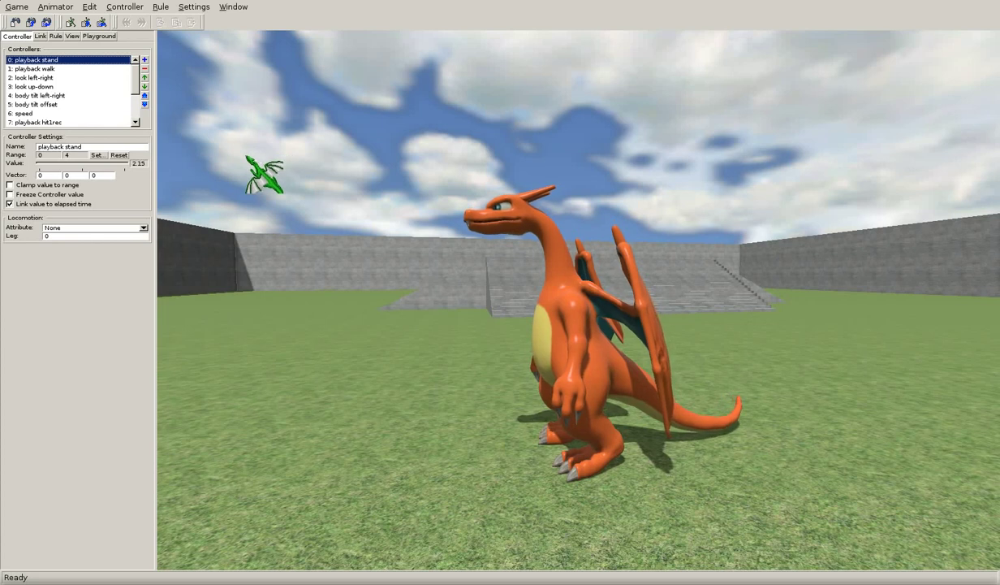
Examine which locomotion attributes can be assigned to the playback stand controller, leaving its attribute at None.
left_click(143, 228)
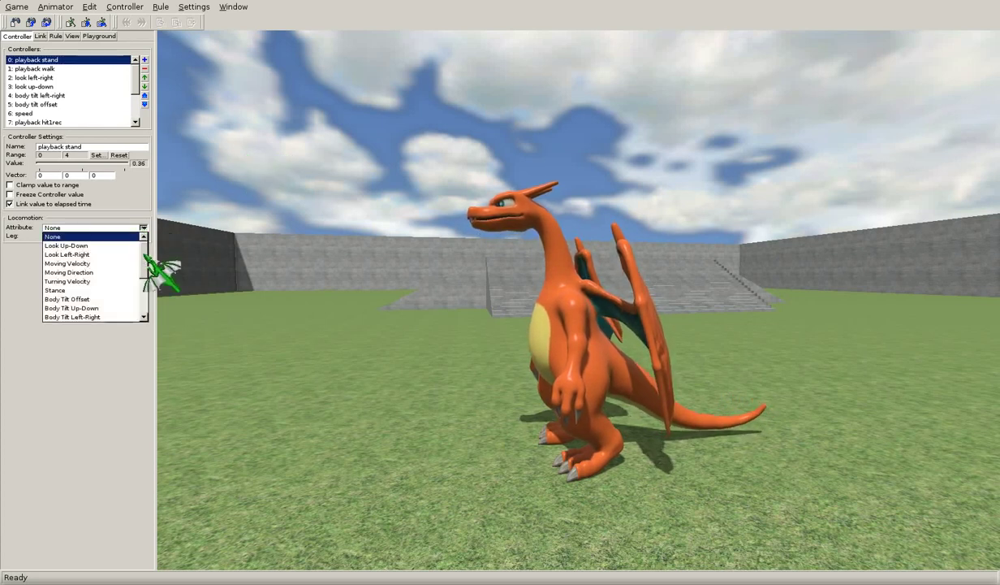
mouse_move(144, 251)
left_mouse_down()
mouse_move(147, 289)
mouse_move(152, 251)
left_mouse_up()
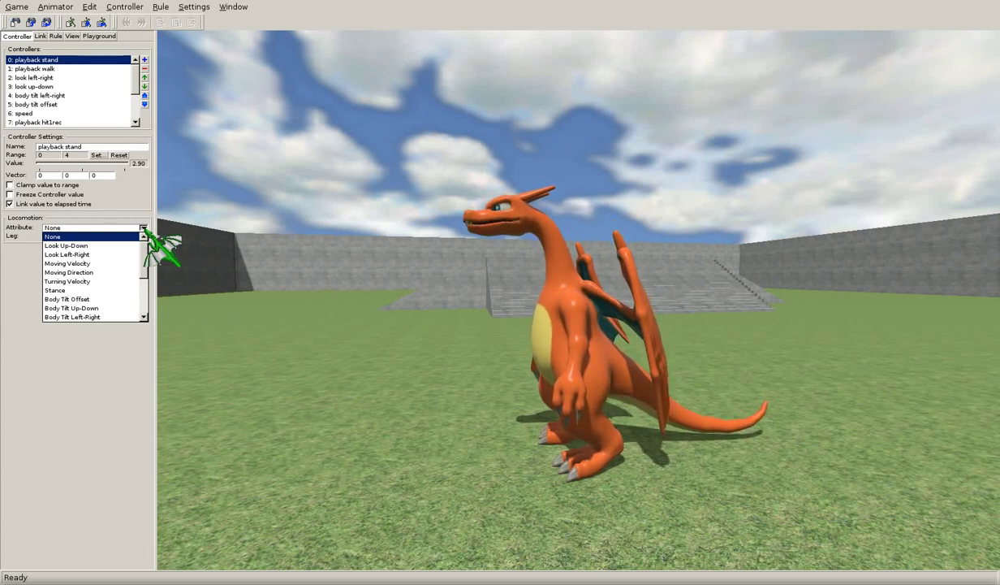
left_click(143, 228)
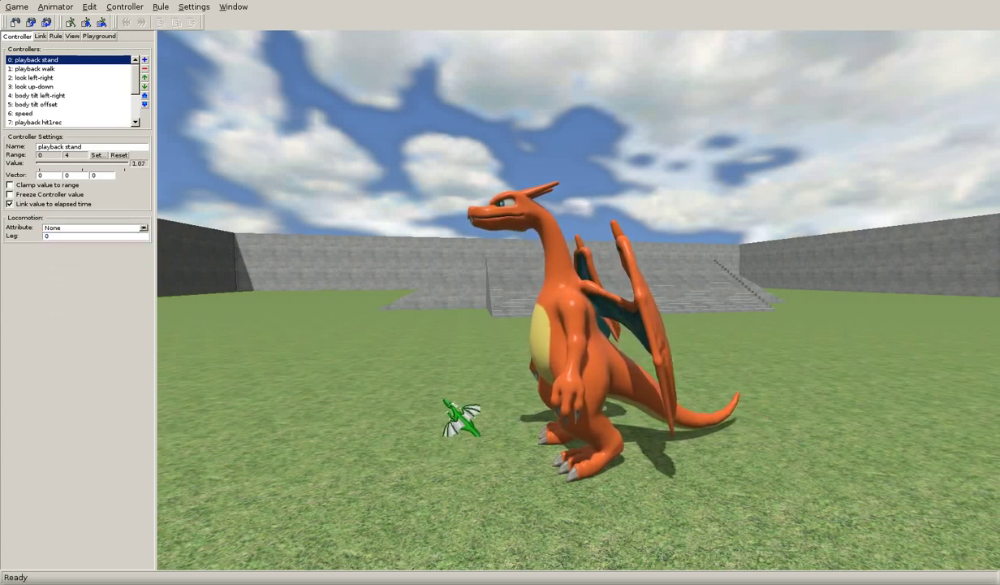
middle_click_drag(451, 388, 462, 373)
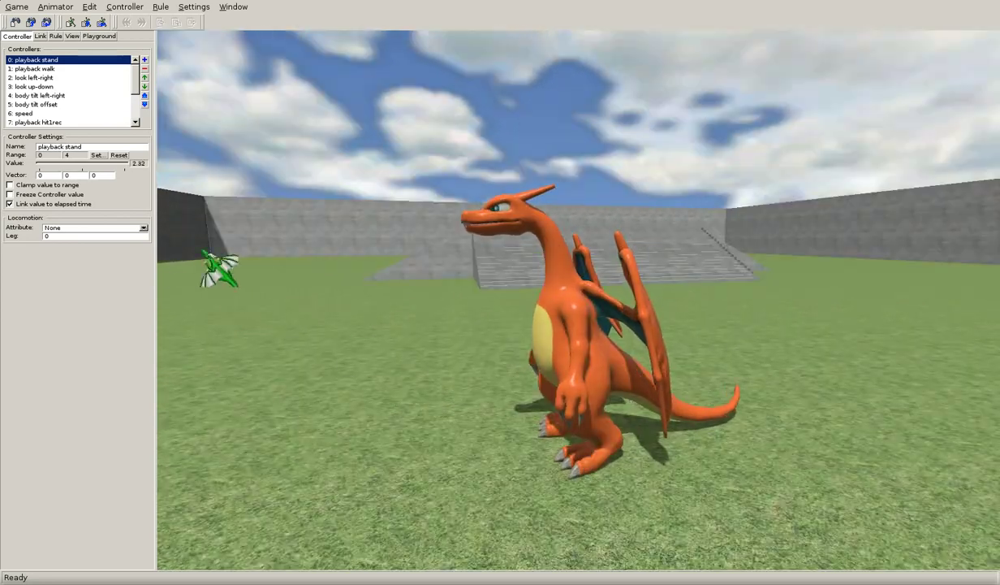
left_click(143, 227)
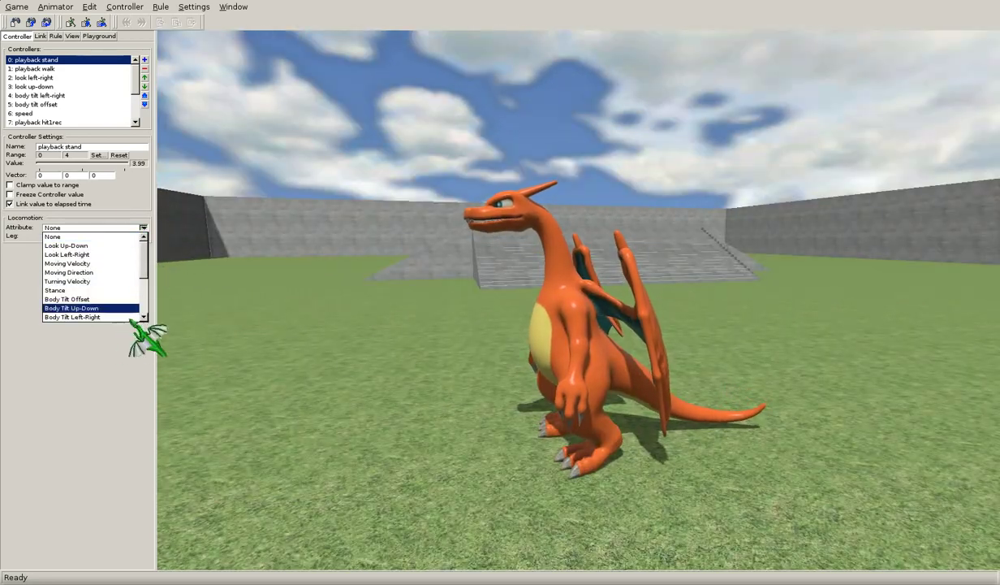
left_click(144, 231)
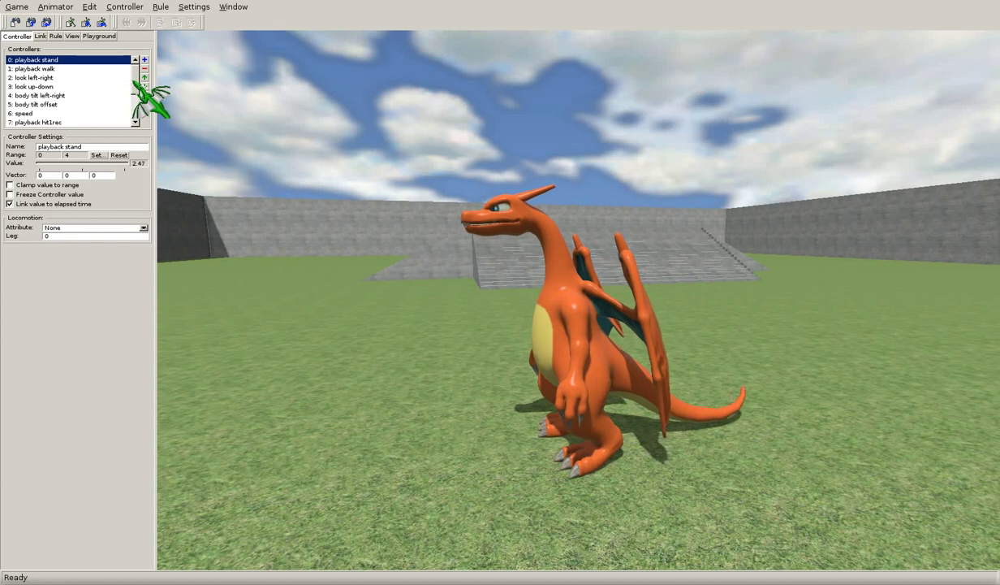
Inspect the controller assignments and curves of the body tilt left and body tilt right links.
left_click(40, 36)
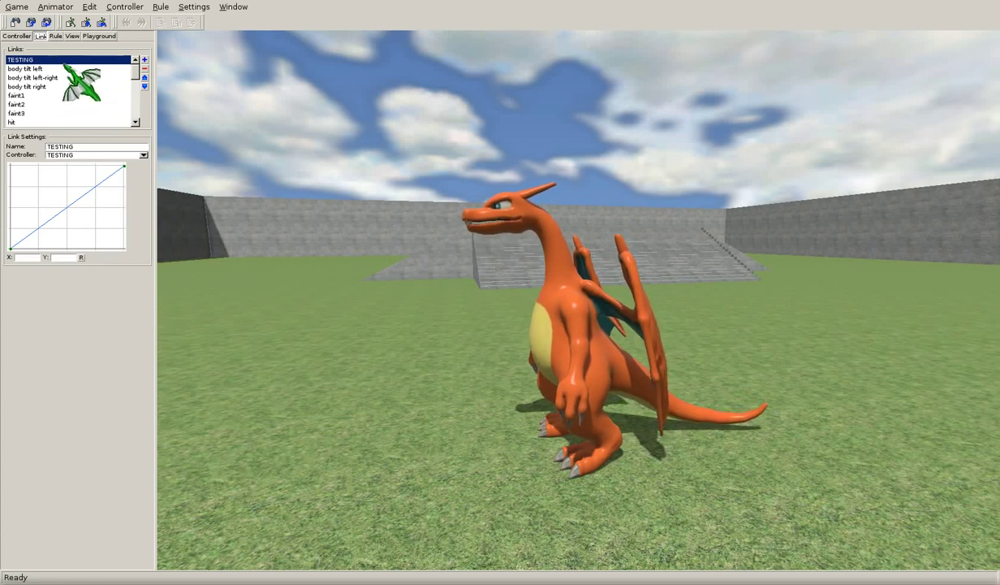
left_click_drag(83, 87, 63, 70)
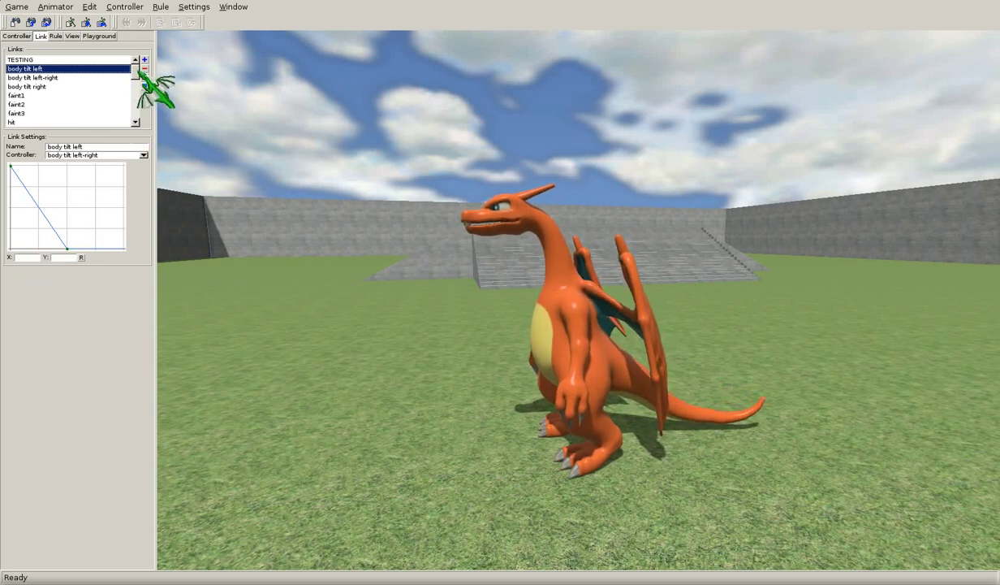
left_click(17, 36)
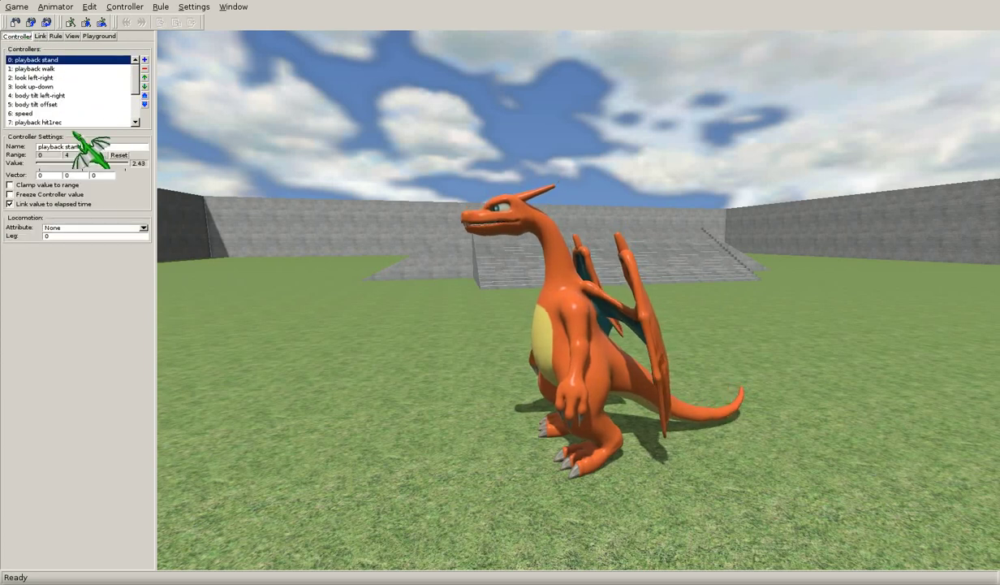
left_click(40, 36)
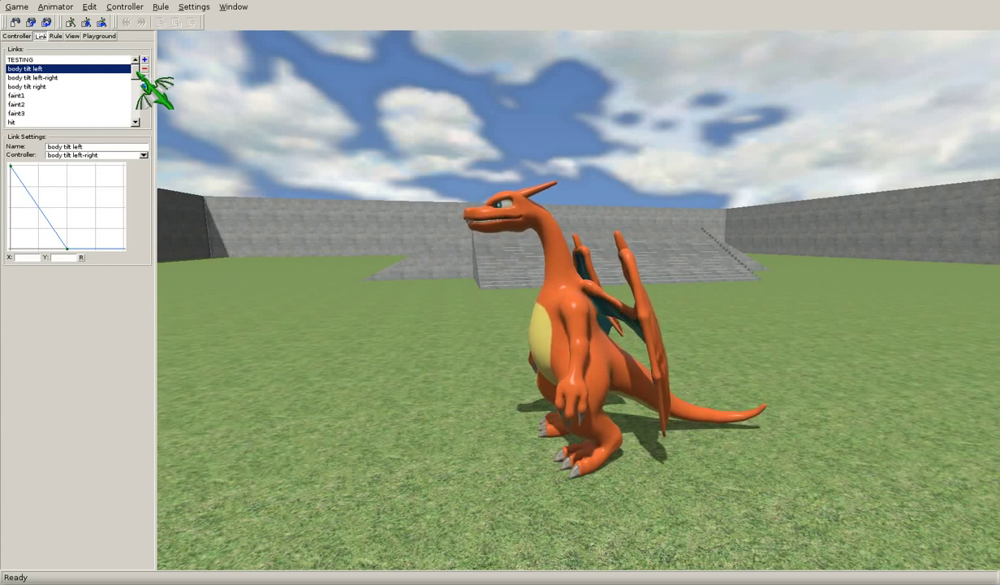
mouse_move(73, 85)
left_mouse_down()
mouse_move(75, 103)
mouse_move(78, 88)
left_mouse_up()
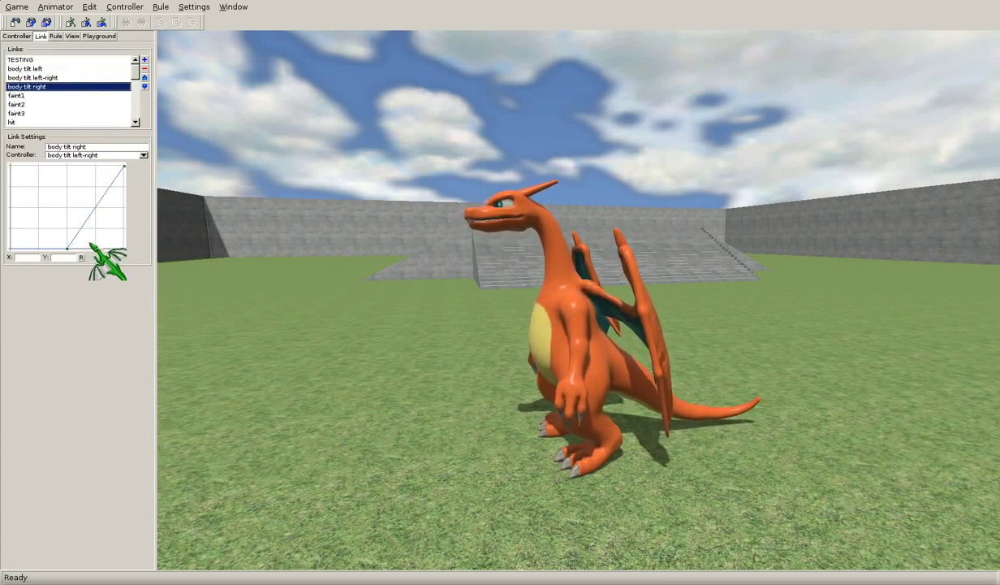
Add a new link and assign the body tilt left-right controller to it.
left_click(144, 59)
left_click(143, 154)
left_click(81, 182)
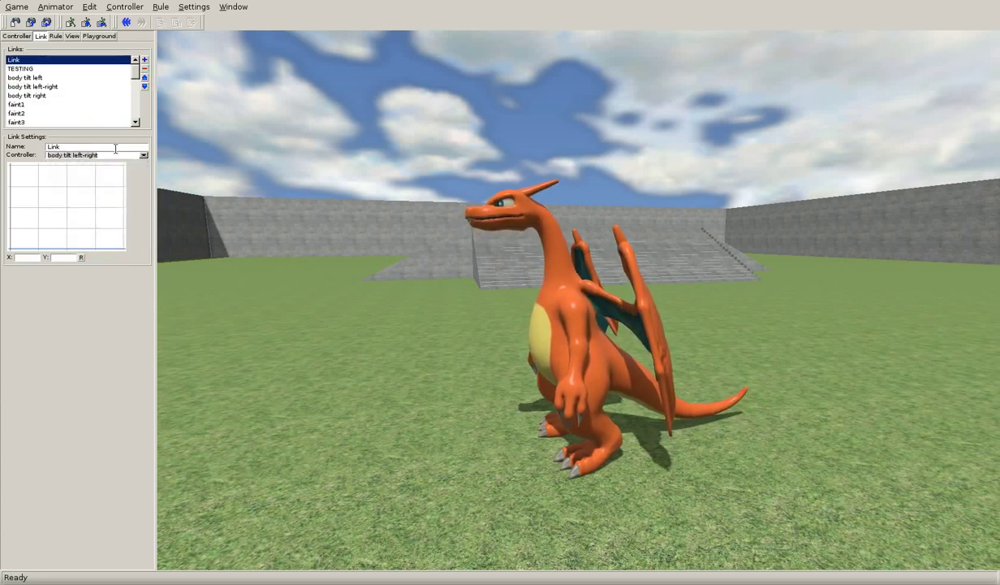
Add points to the new link's curve forming a low hump, a dip at about 0.435, 0.122 and a rise to about 0.927, 0.964.
left_click_drag(18, 242, 19, 235)
left_click(30, 222)
left_click(42, 225)
left_click(60, 238)
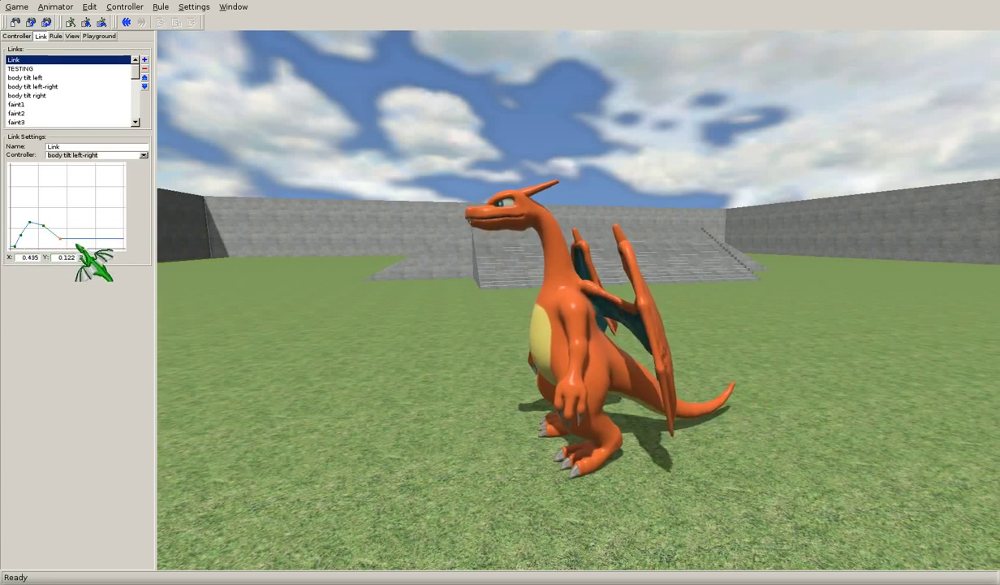
left_click(78, 224)
left_click(82, 197)
left_click(103, 176)
left_click(118, 168)
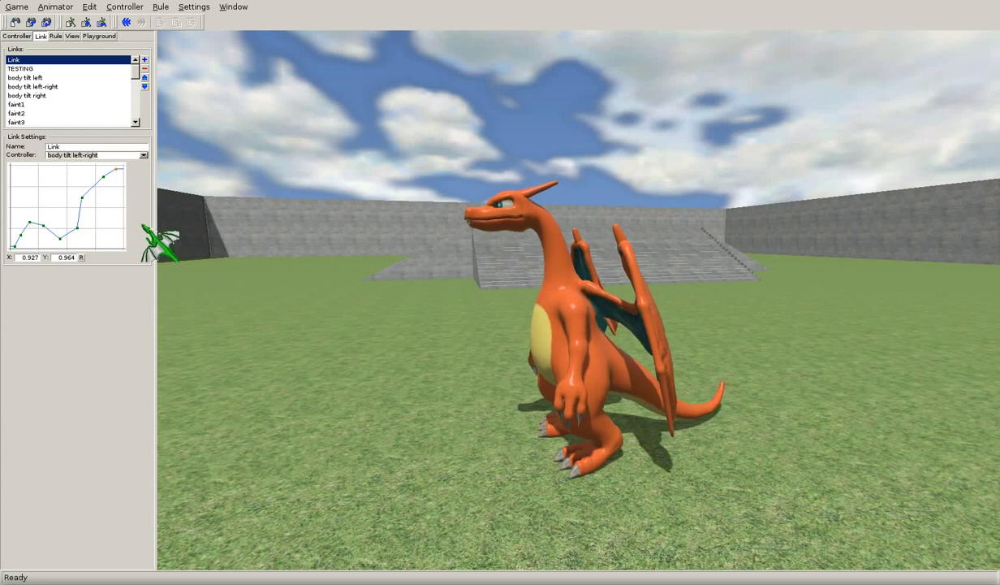
Compare the controller assignments and curves of the TESTING and body tilt left links.
left_click(57, 69)
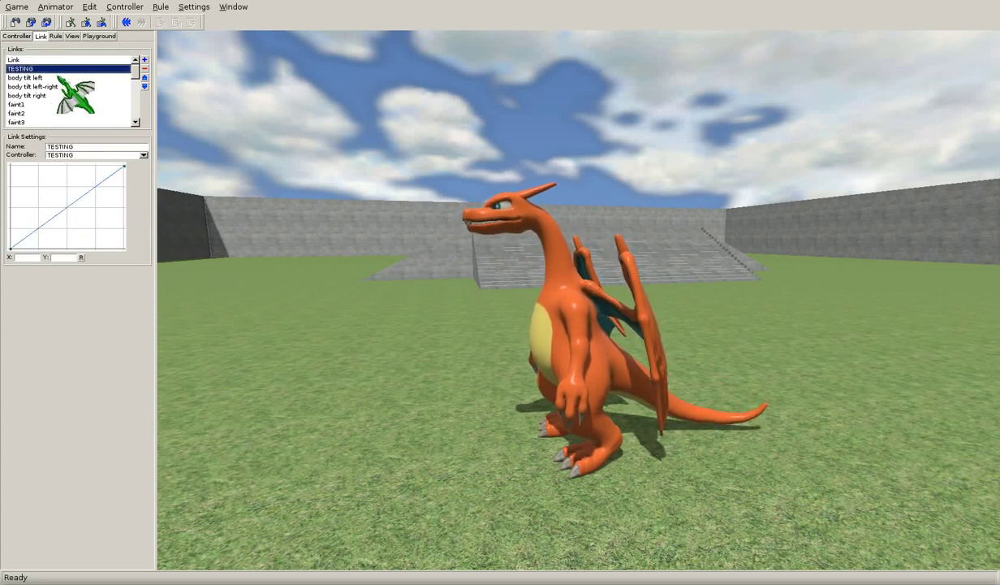
left_click(57, 78)
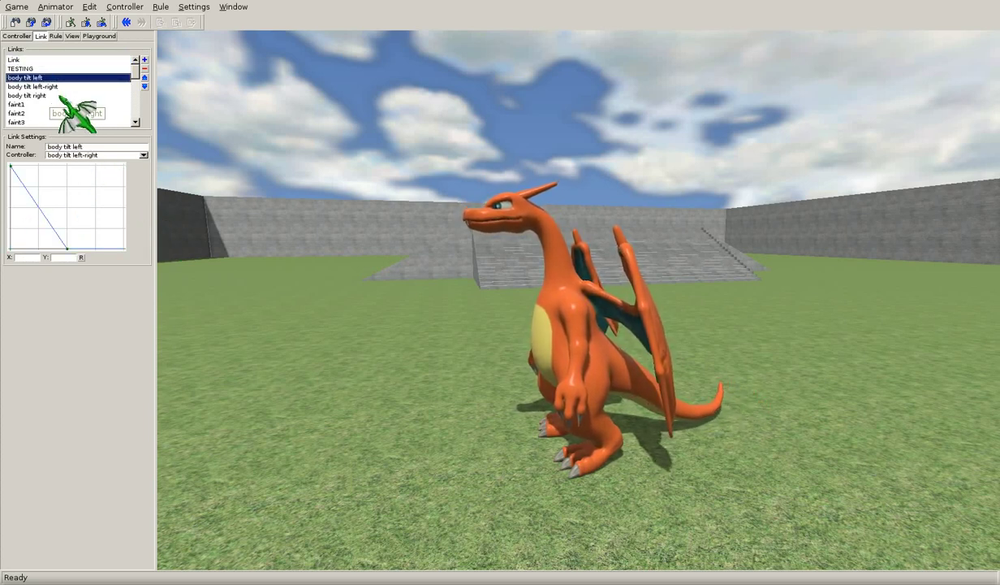
Inspect the stand rule's Source Factor and Destination Factor targets and the links available for them.
left_click(56, 36)
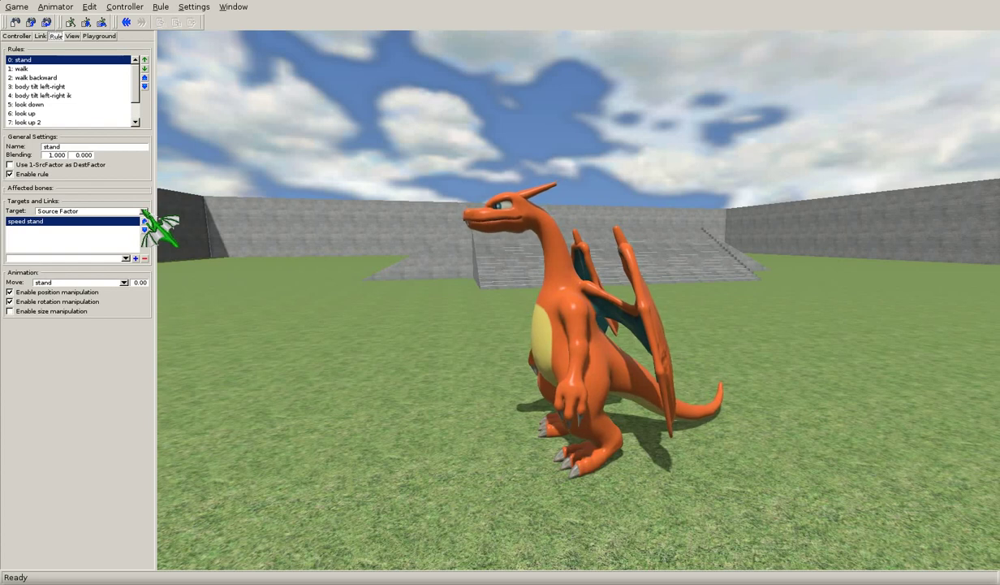
left_click(126, 258)
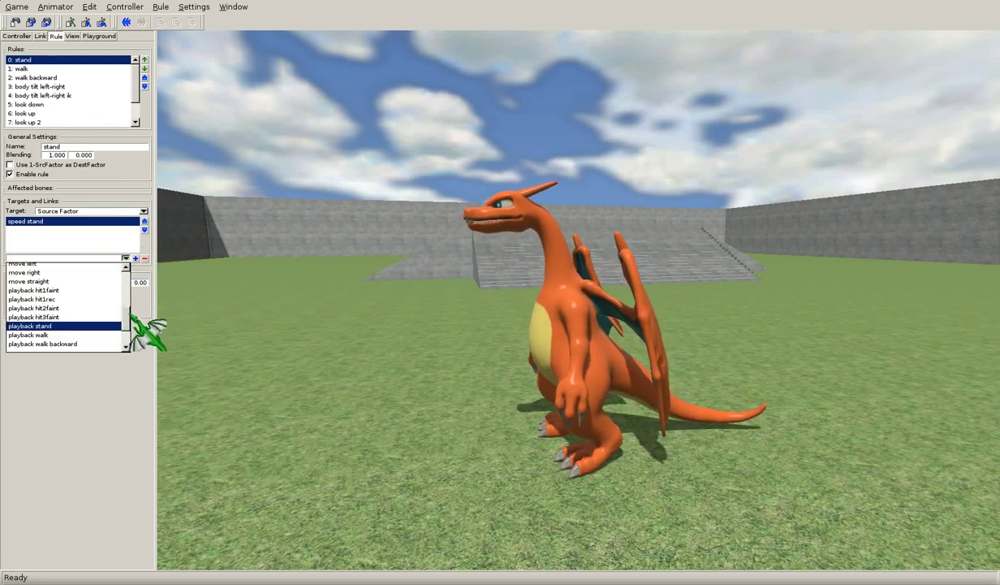
left_click_drag(130, 314, 128, 266)
left_click(125, 257)
scroll(123, 211, "down", 1)
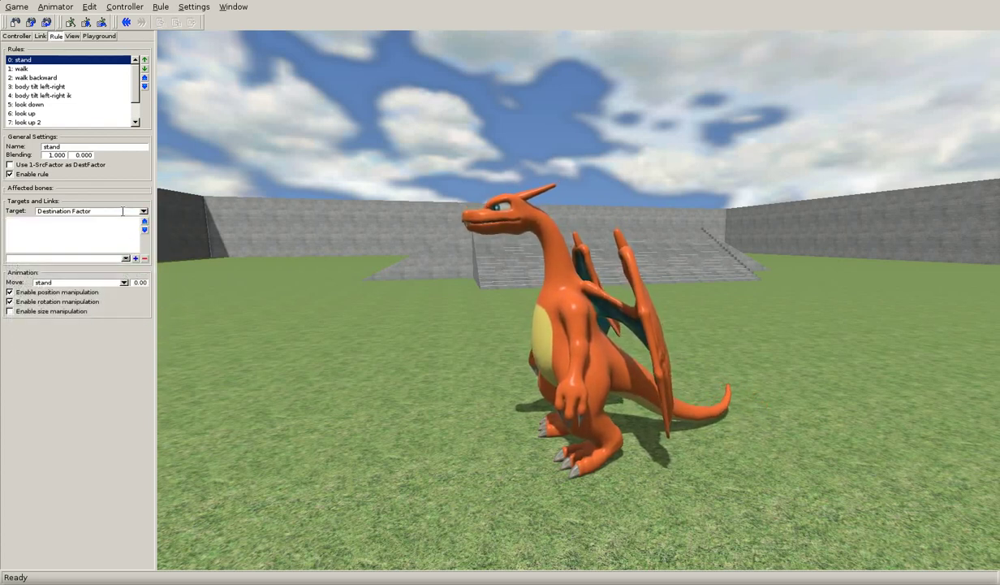
scroll(123, 211, "up", 1)
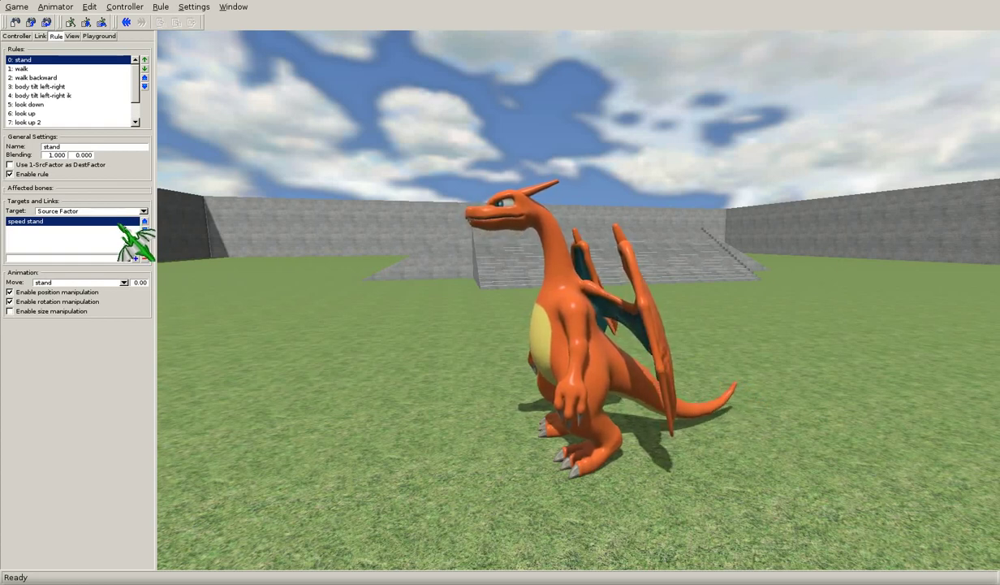
Compare the settings and target links of the walk, walk backward, body tilt and look rules.
left_click(37, 67)
left_click(42, 78)
left_click(47, 86)
left_click(47, 79)
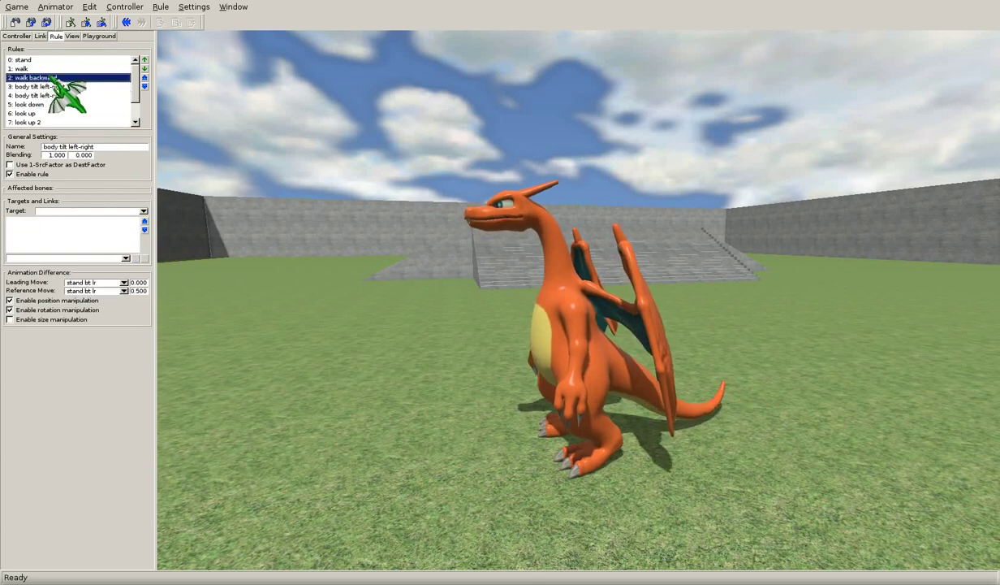
scroll(111, 211, "down", 2)
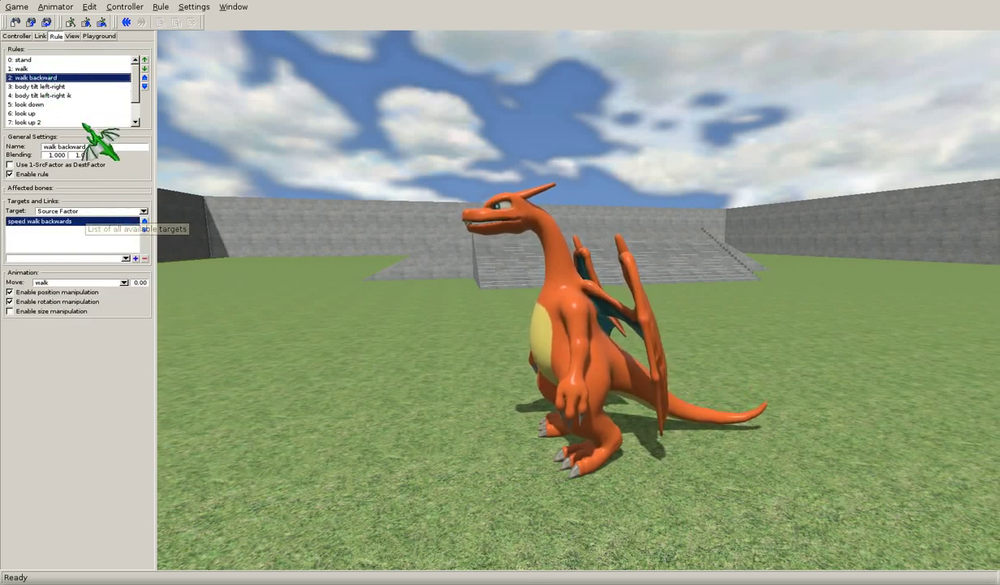
left_click(61, 95)
left_click(57, 104)
left_click(55, 112)
left_click_drag(53, 114, 74, 62)
mouse_move(136, 77)
left_mouse_down()
mouse_move(134, 102)
mouse_move(134, 70)
left_mouse_up()
left_click(80, 68)
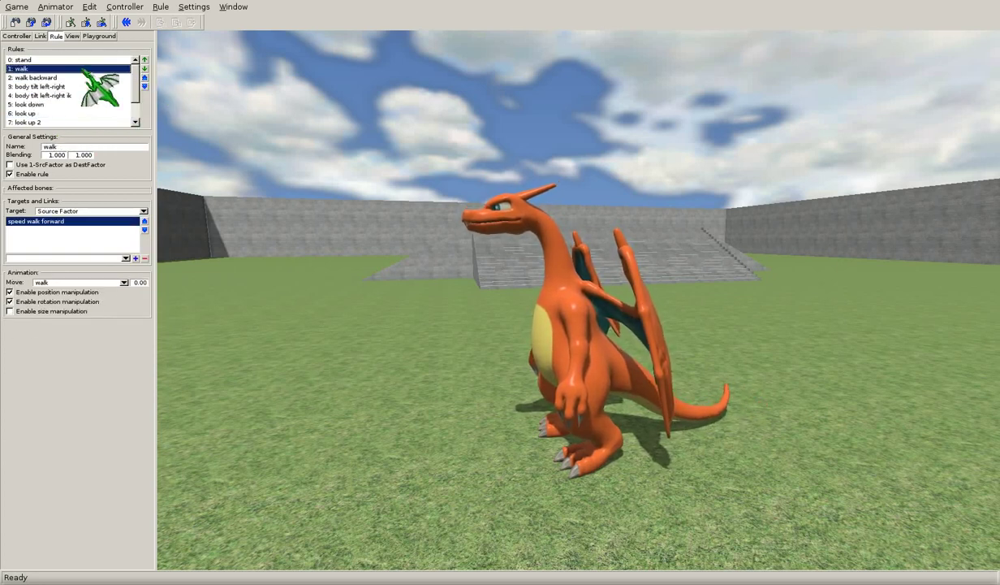
left_click(79, 77)
left_click(82, 71)
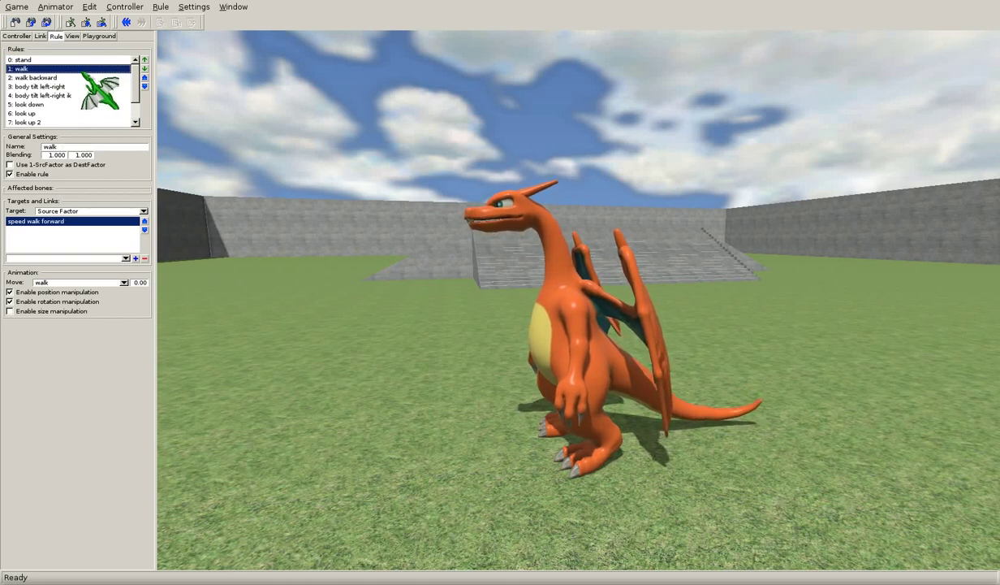
Examine the links that can be assigned to the walk rule's Source Factor, and look through the rule list.
left_click(126, 258)
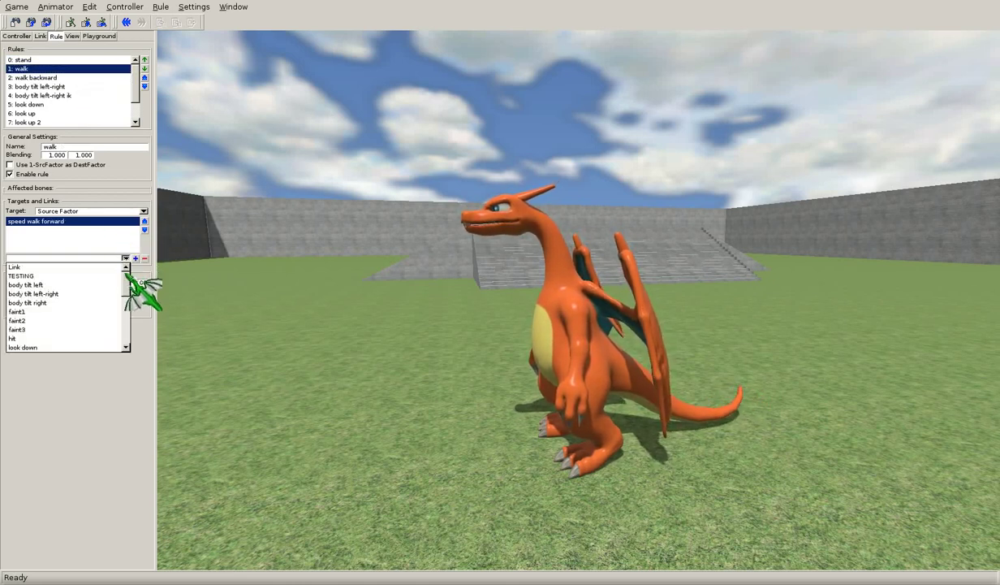
left_click_drag(127, 278, 128, 307)
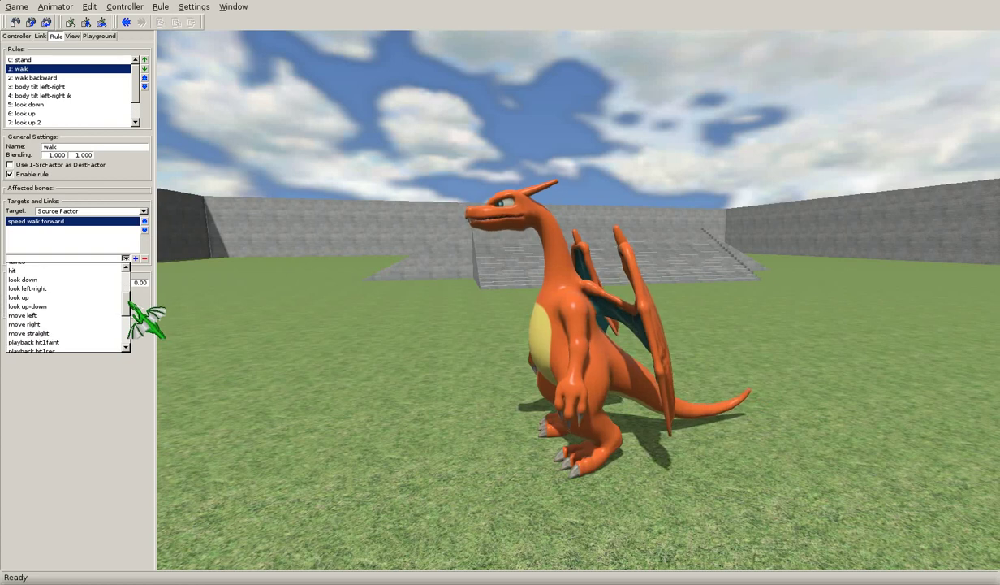
left_click(113, 221)
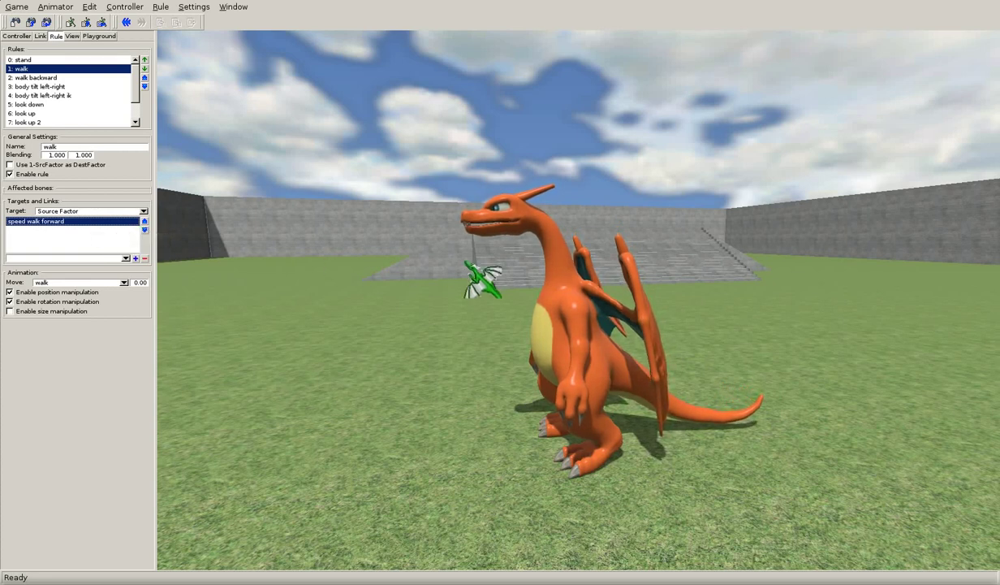
scroll(142, 80, "down", 2)
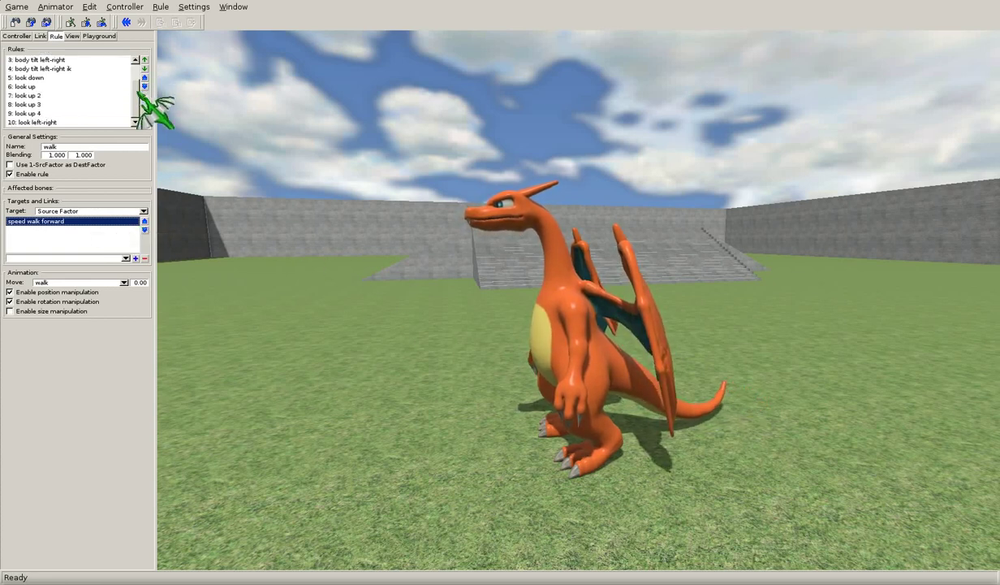
scroll(146, 73, "up", 2)
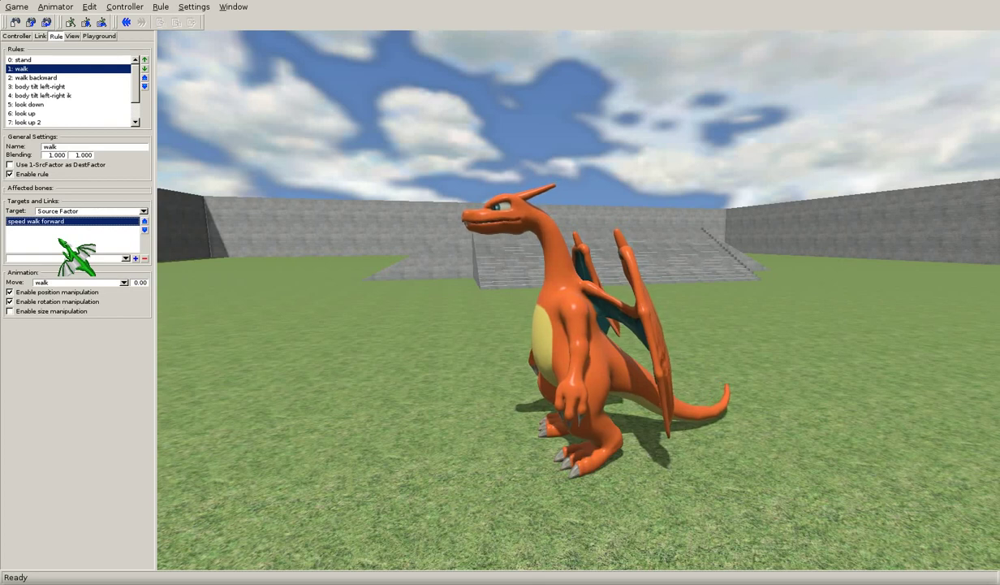
Expand the walk rule's affected bones and look through the bones that can be added, leaving them unassigned.
left_click(64, 193)
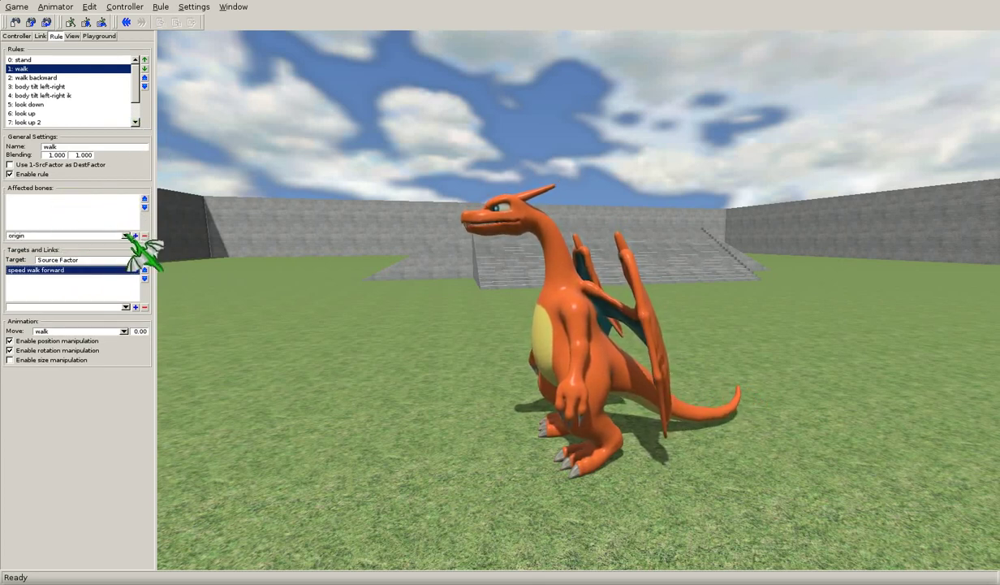
left_click(126, 235)
scroll(124, 300, "down", 2)
scroll(129, 280, "up", 3)
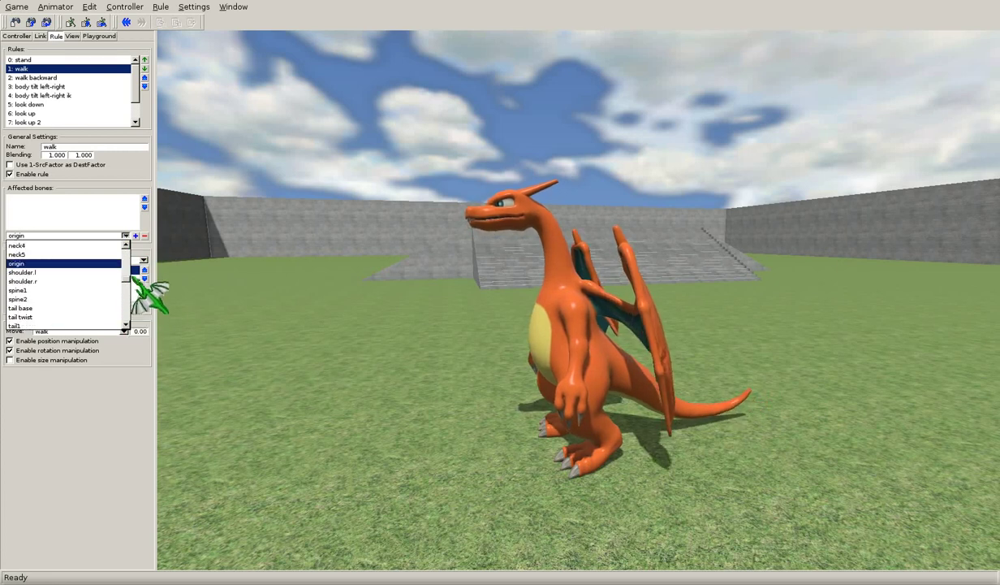
left_click_drag(132, 276, 129, 235)
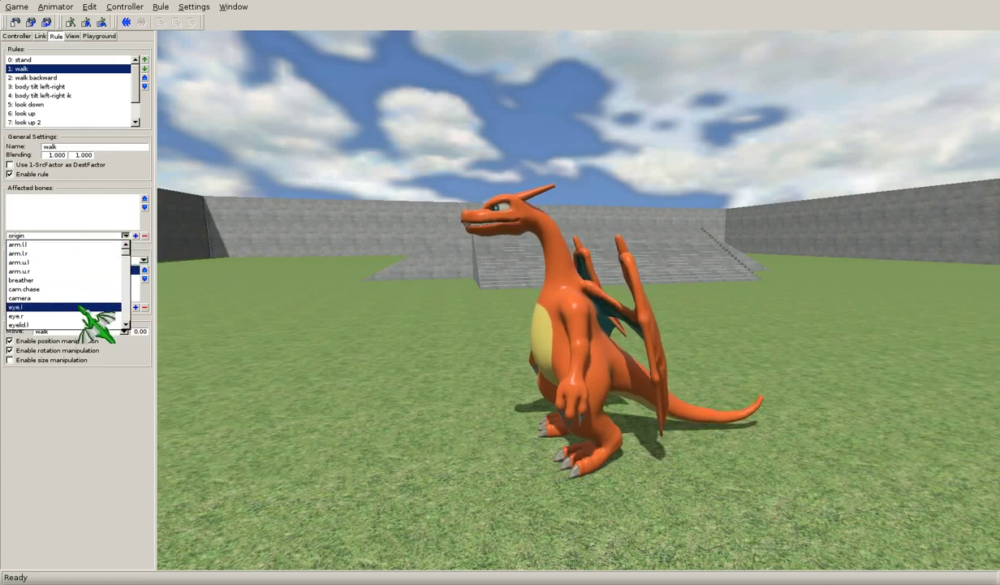
left_click(84, 210)
Compare the affected bones of the body tilt left-right, look down and stand rules, and review the remaining rules.
left_click(85, 86)
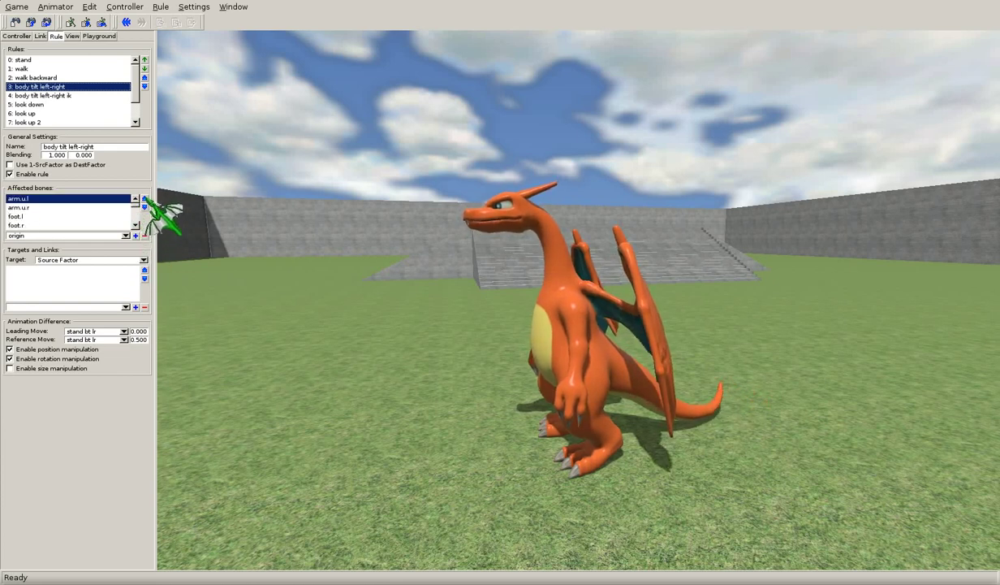
left_click(49, 104)
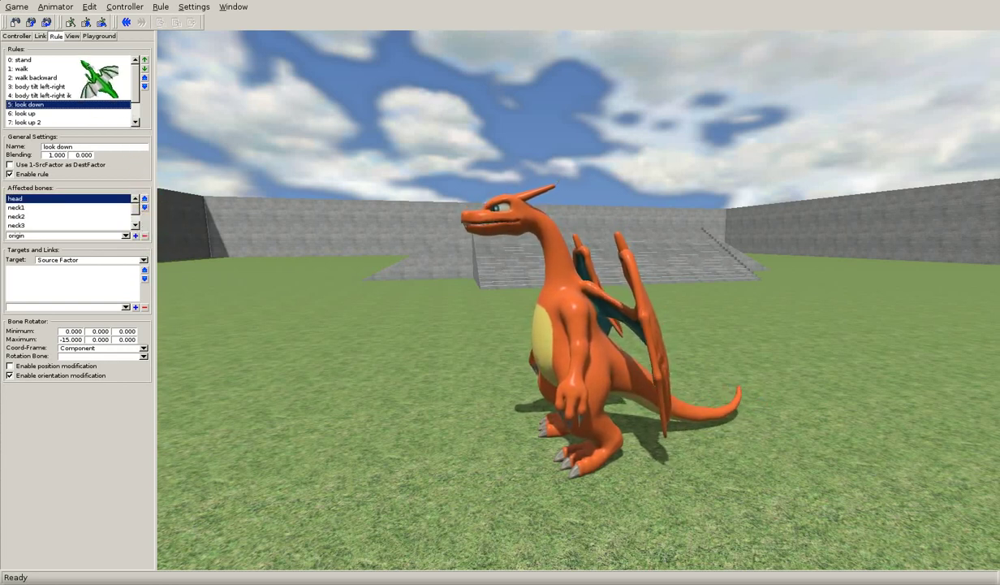
left_click(85, 60)
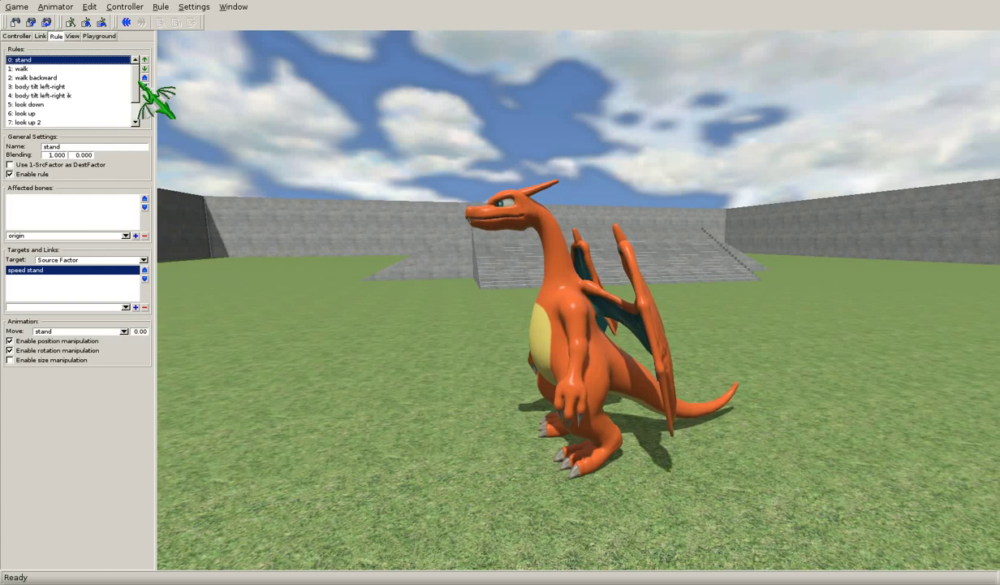
left_click_drag(135, 77, 133, 96)
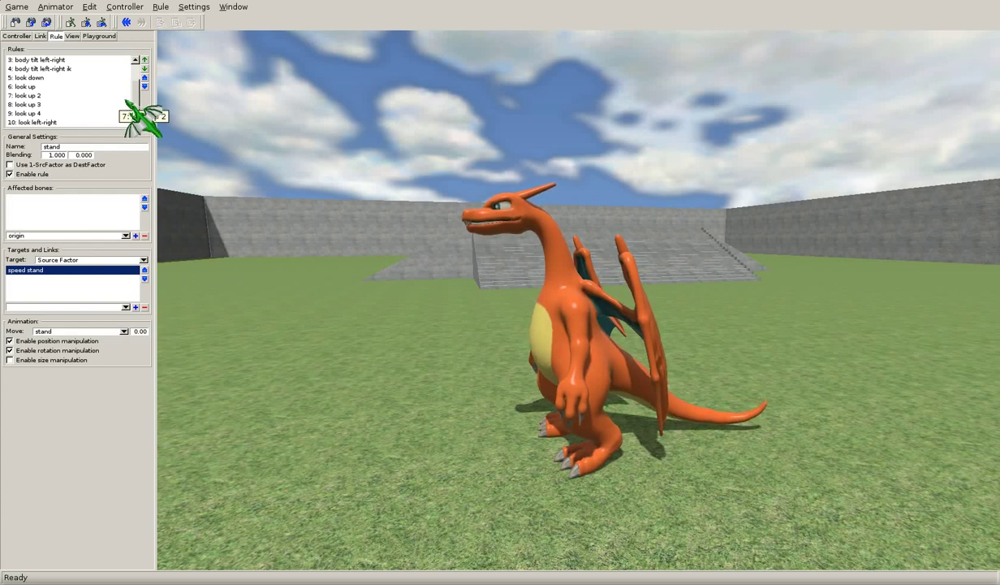
mouse_move(135, 103)
left_mouse_down()
mouse_move(136, 81)
mouse_move(137, 106)
left_mouse_up()
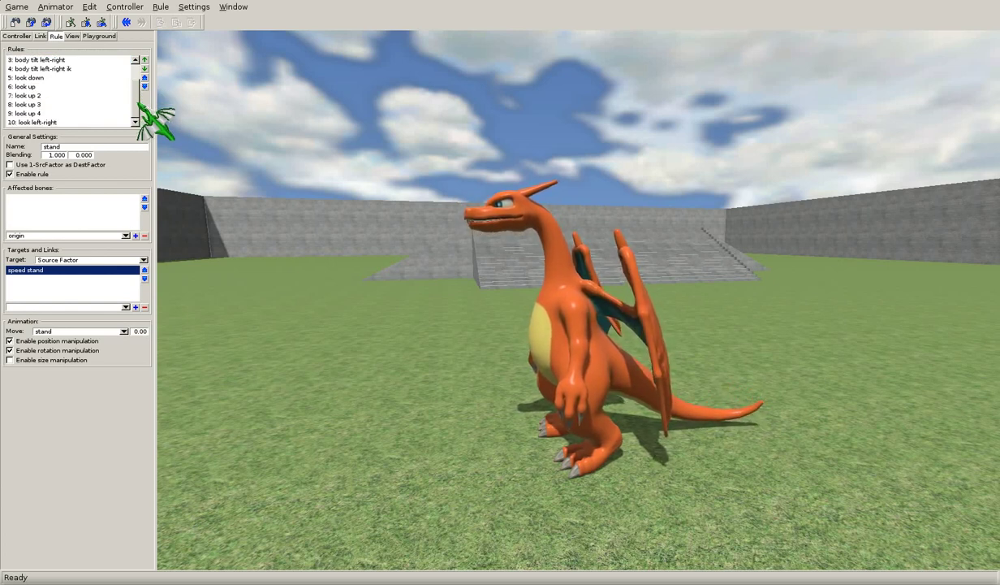
Examine the rule types that can be added and the order of the existing rules, starting from stand.
left_click(160, 6)
mouse_move(195, 18)
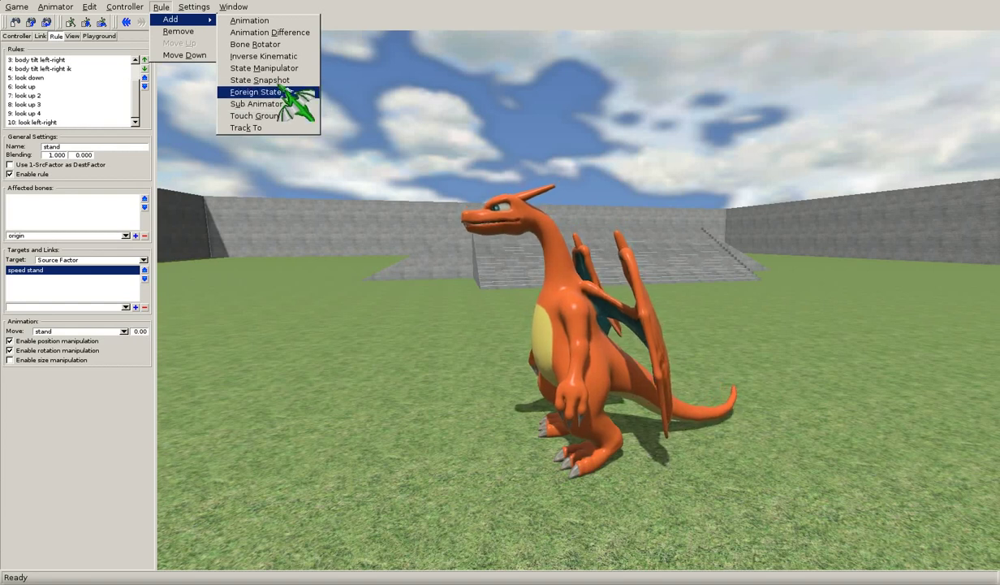
left_click(162, 8)
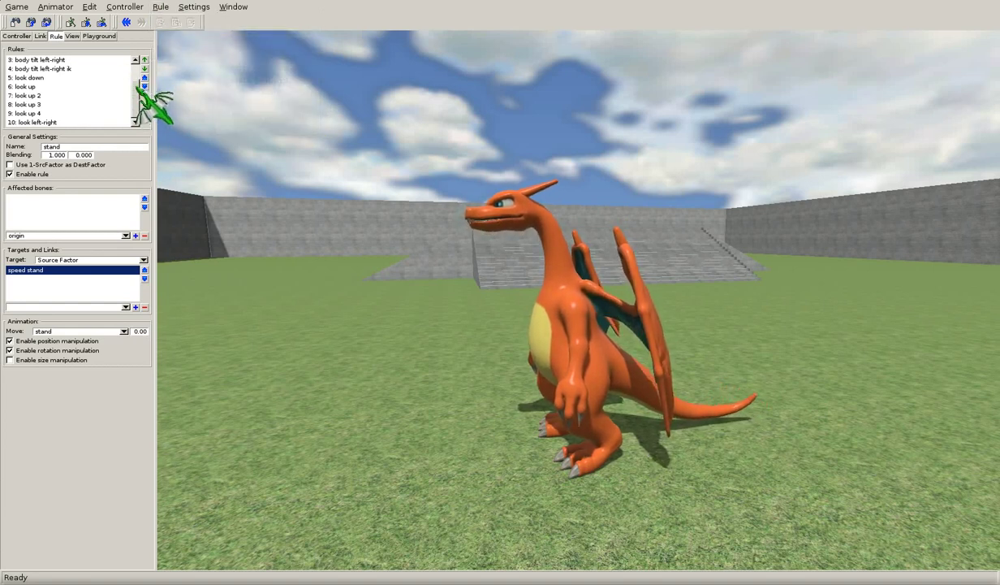
left_click_drag(134, 84, 136, 59)
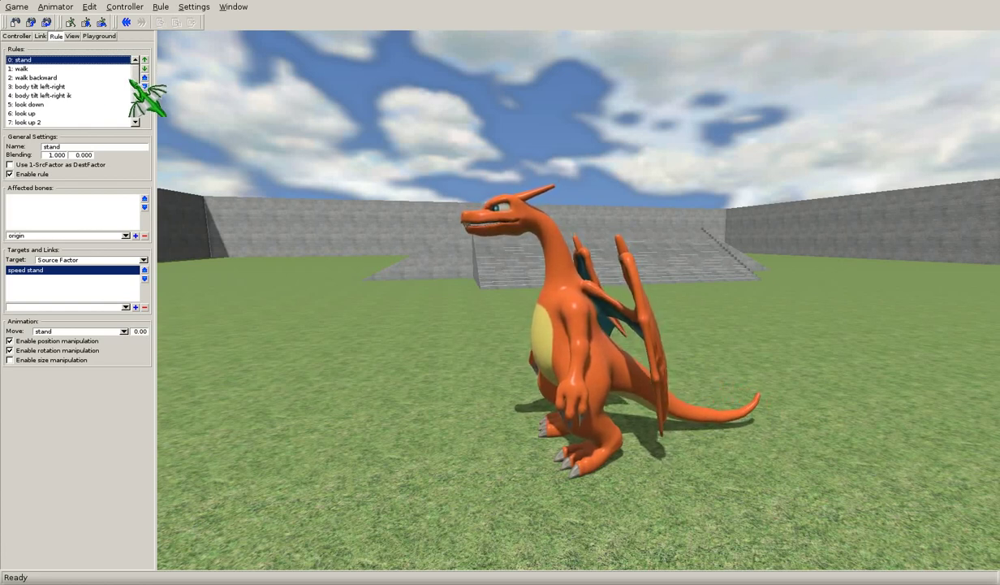
mouse_move(134, 75)
left_mouse_down()
mouse_move(134, 100)
mouse_move(143, 68)
left_mouse_up()
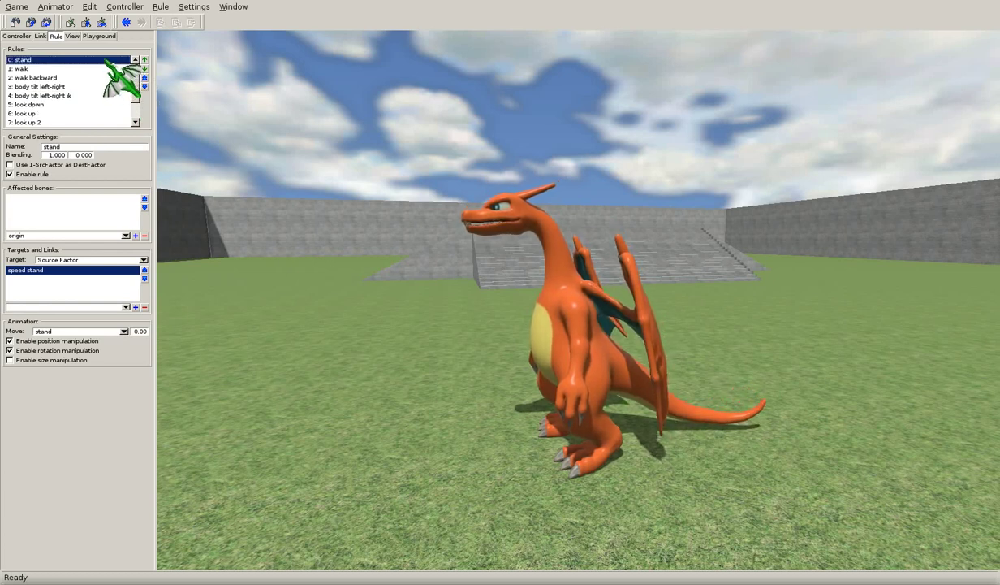
left_click(130, 69)
left_click(122, 60)
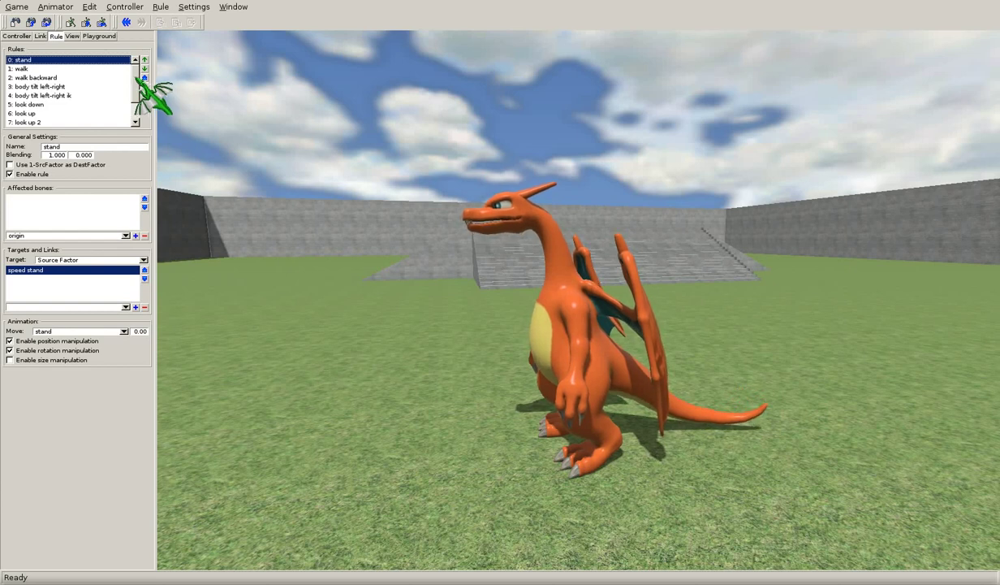
left_click_drag(136, 74, 142, 52)
Add an Animation rule and look through the moves it can use.
left_click(161, 7)
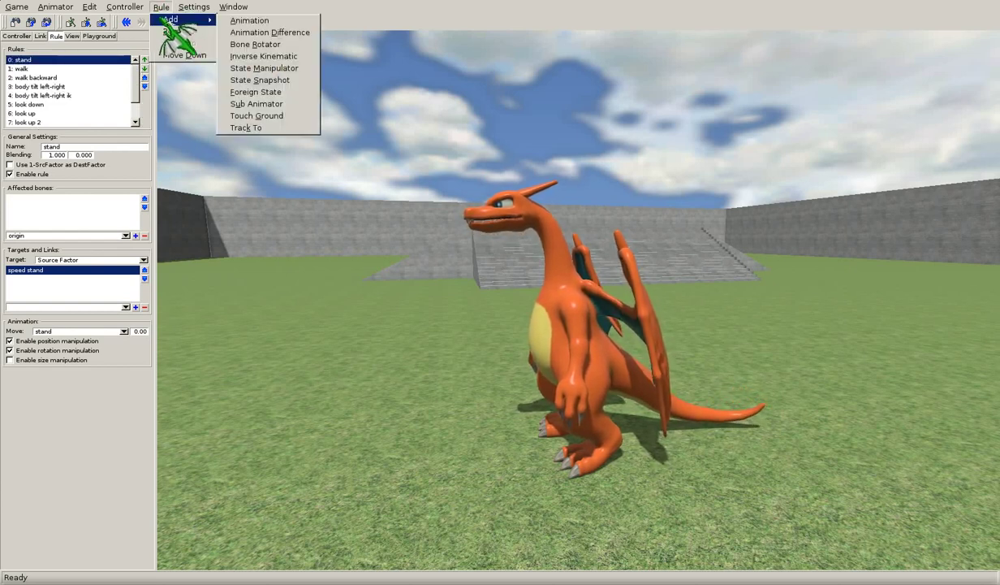
left_click(277, 22)
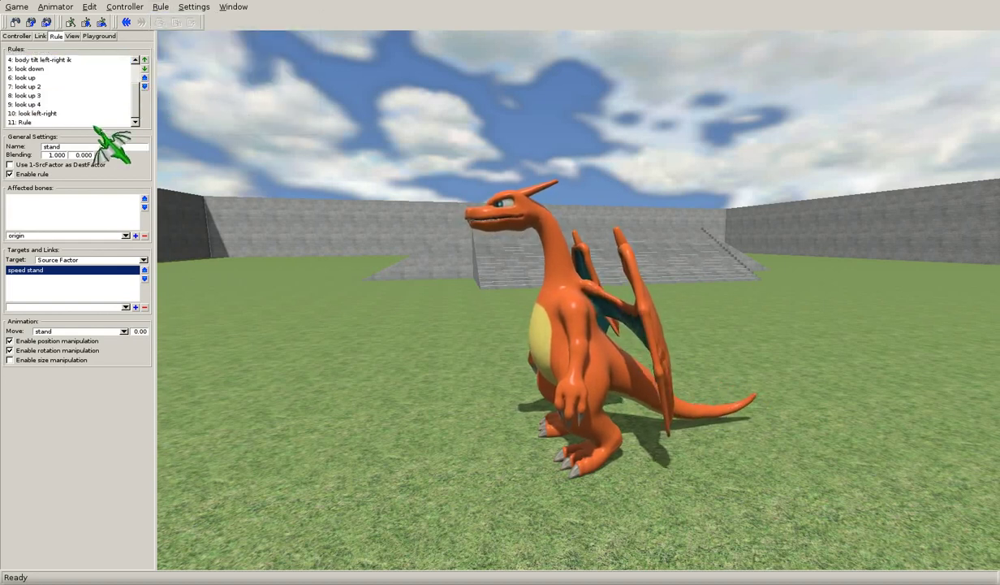
left_click(124, 331)
scroll(105, 361, "down", 5)
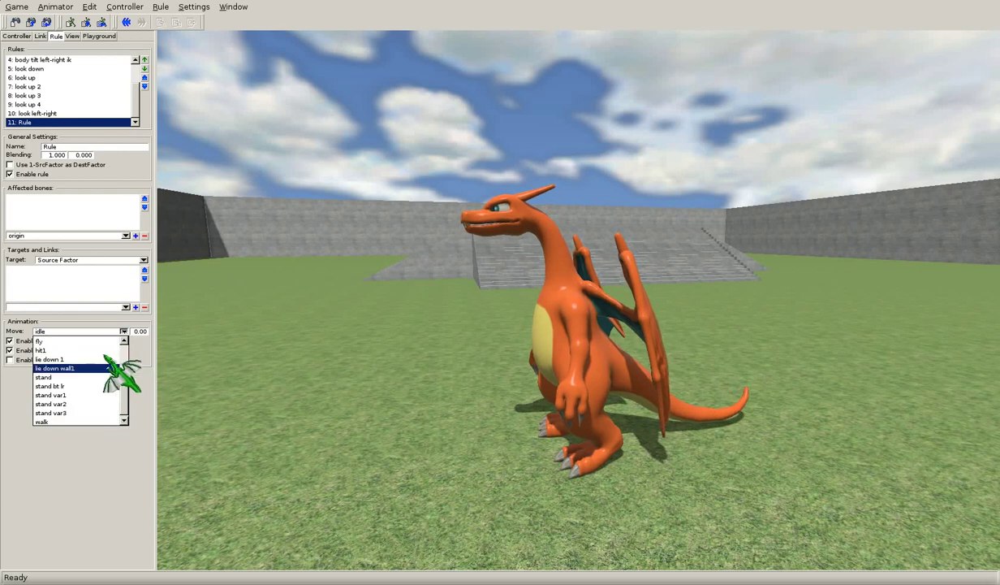
scroll(108, 357, "up", 3)
left_click(123, 333)
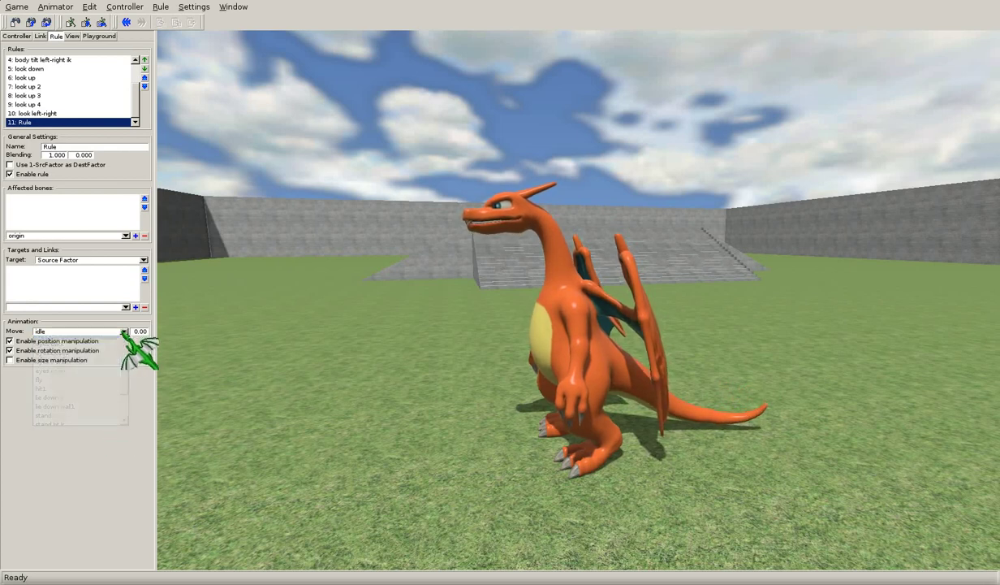
View the new Animation rule's Move Time target, and remove the rule.
left_click(143, 260)
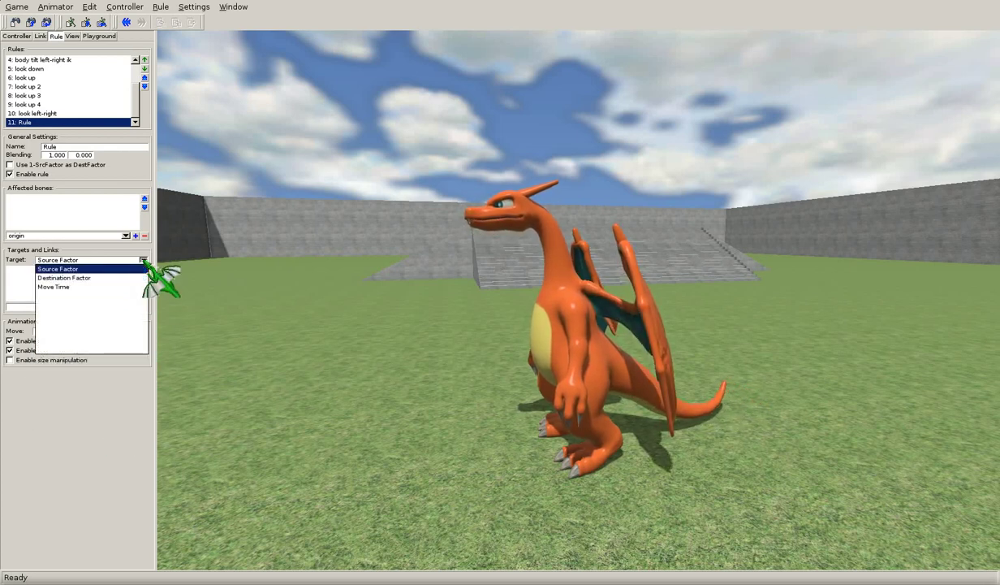
left_click(89, 288)
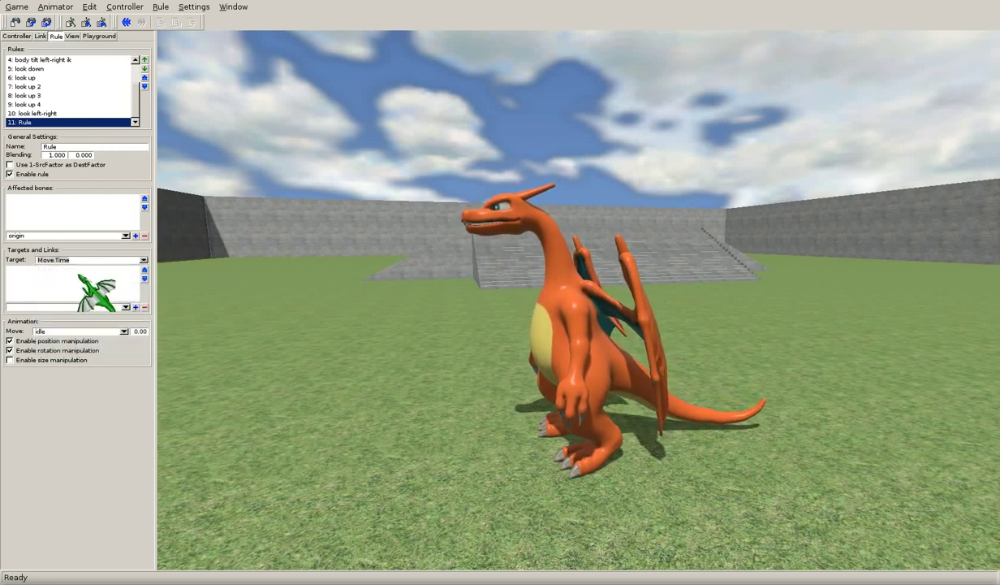
left_click(161, 6)
left_click(188, 34)
Add an Animation Difference rule and look through the moves it offers as leading and reference move.
left_click(163, 7)
mouse_move(180, 24)
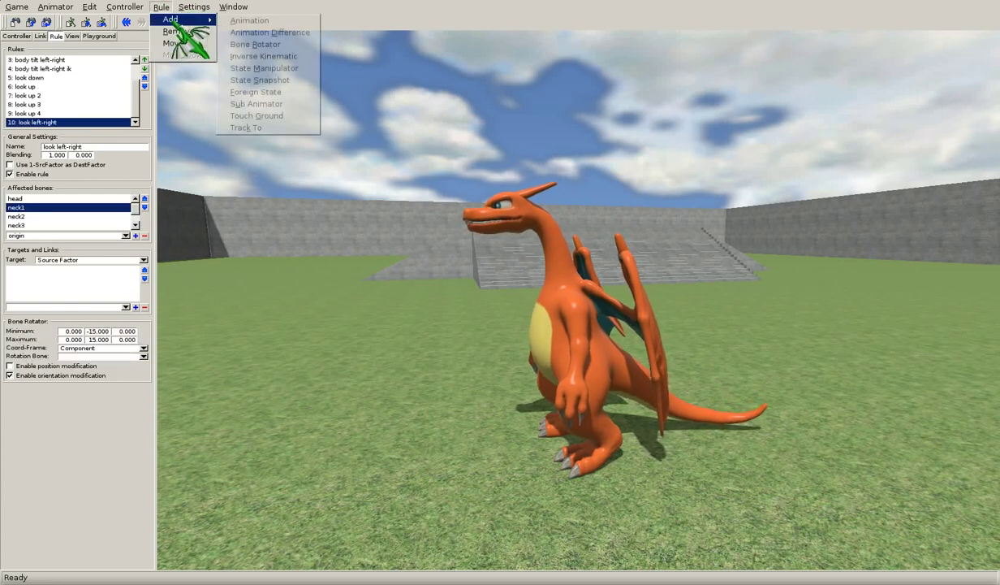
left_click(268, 34)
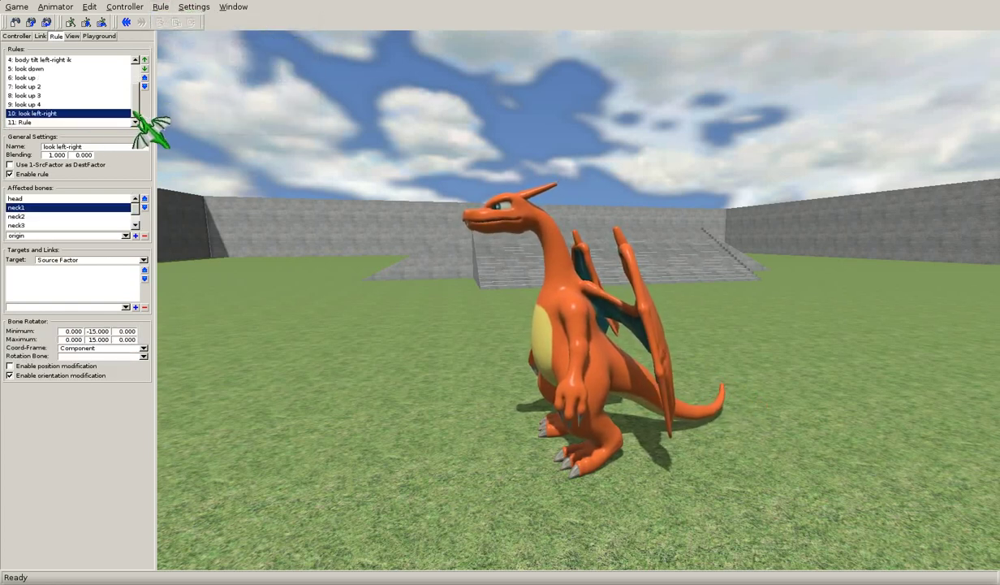
left_click(124, 332)
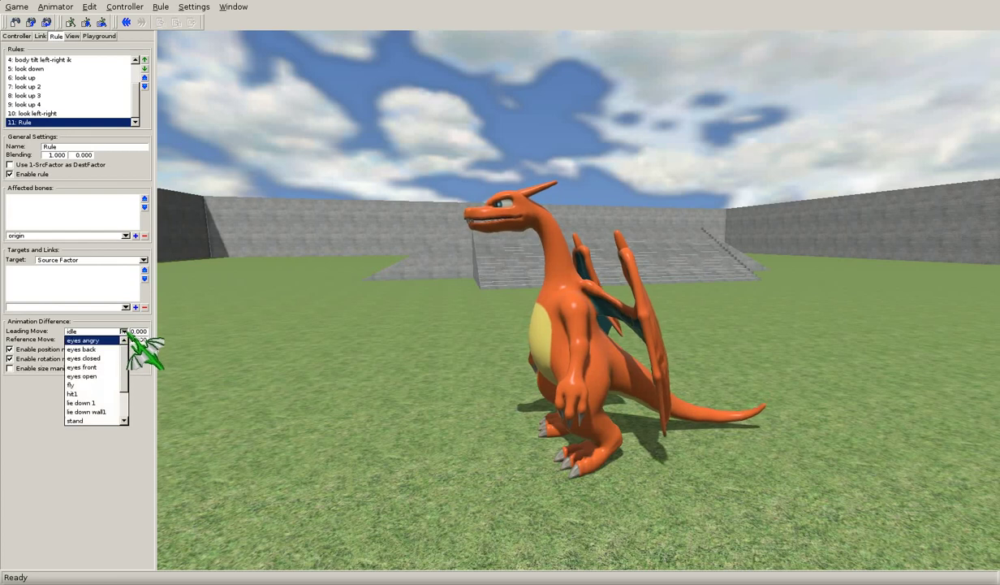
left_click(125, 331)
left_click(124, 340)
left_click(125, 340)
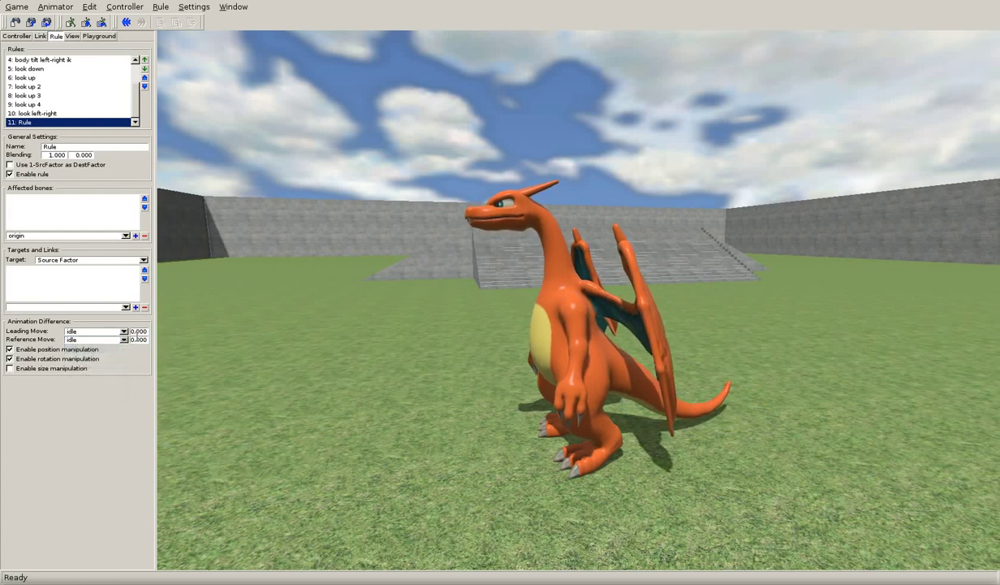
Examine the targets of the Animation Difference rule, including the leading and reference move times, and its two move choices.
left_click(143, 260)
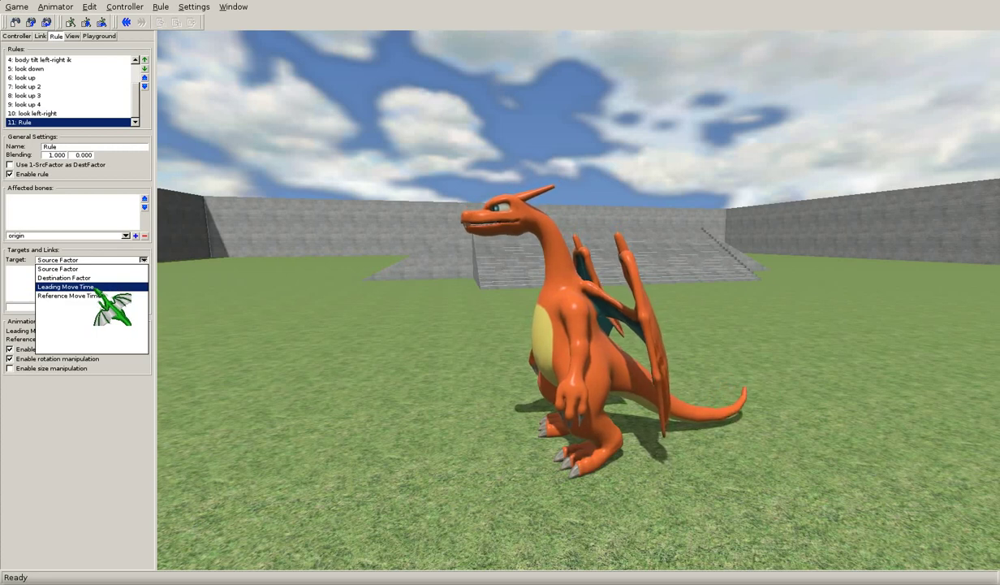
left_click(144, 260)
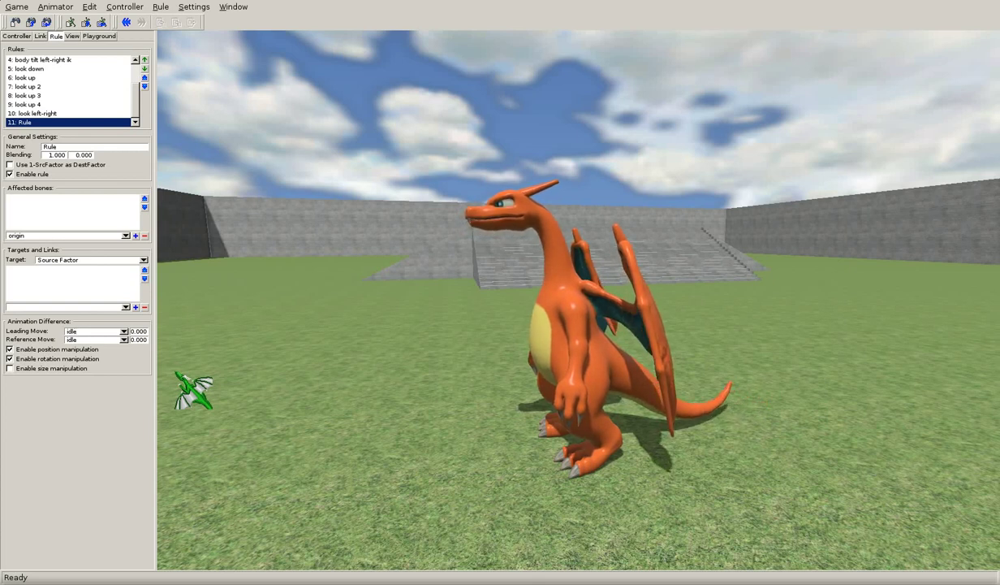
left_click(123, 331)
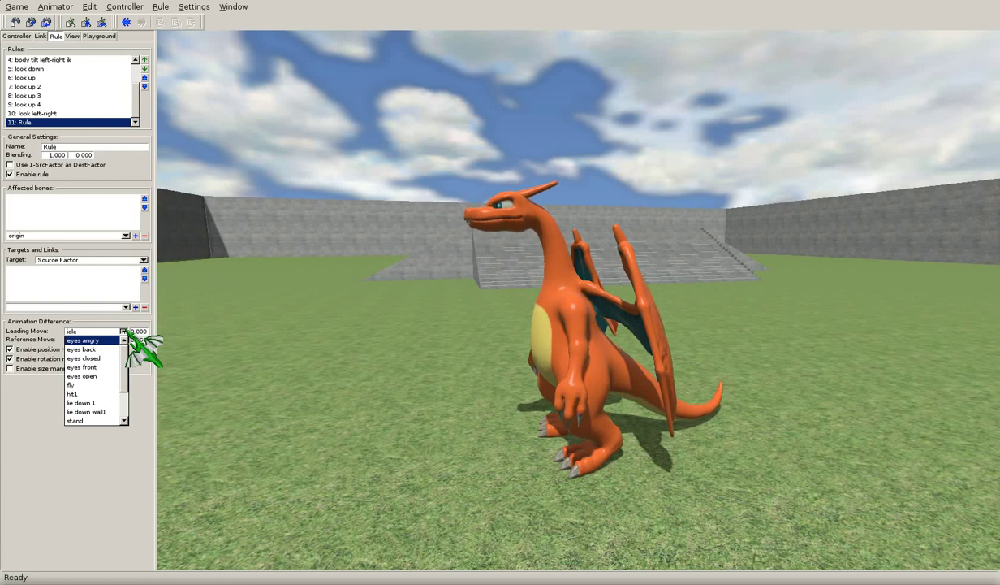
left_click(123, 332)
left_click(124, 339)
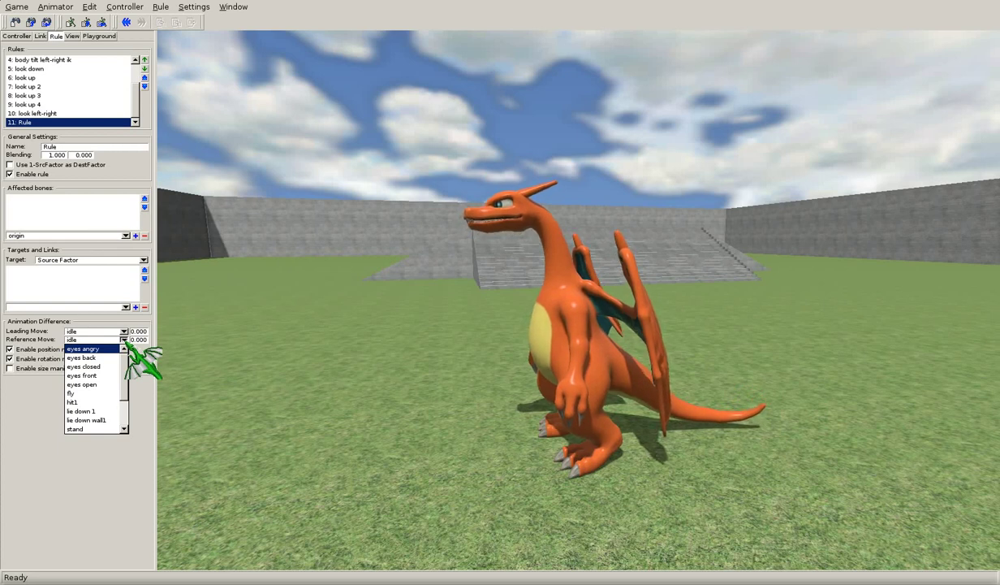
left_click(124, 340)
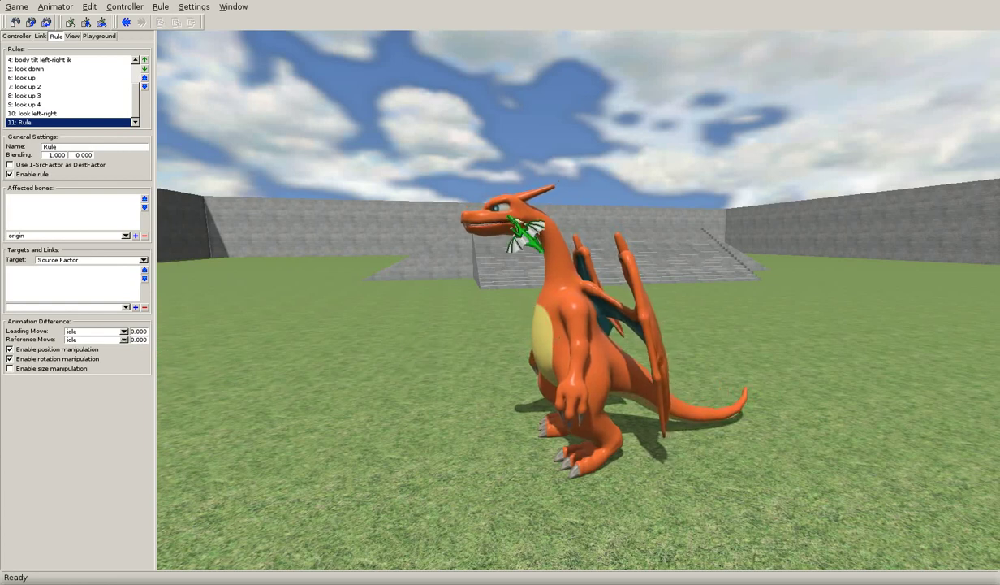
Examine the body tilt left-right rule's leading and reference moves and the link assigned to its Leading Move Time target.
scroll(130, 110, "up", 2)
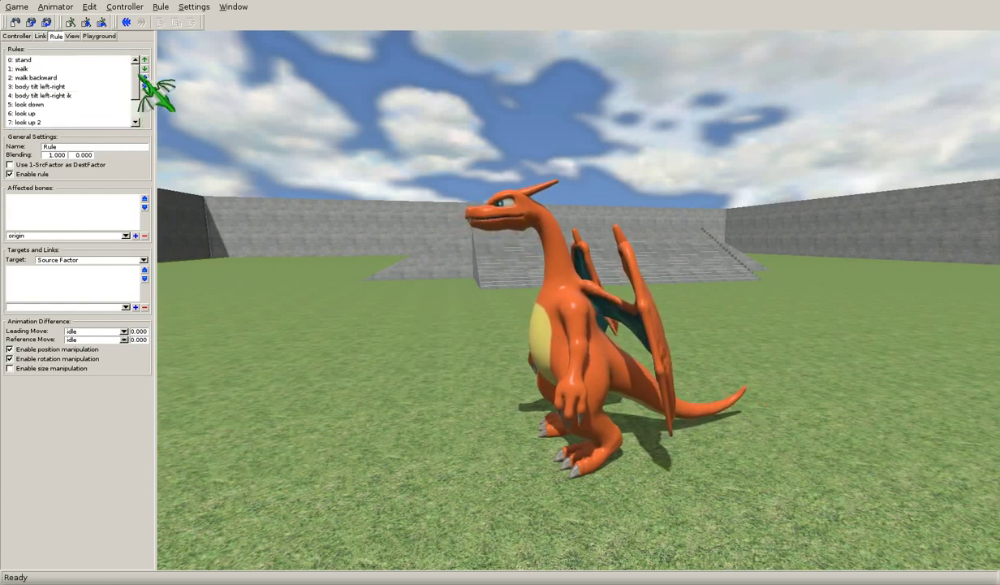
left_click(94, 86)
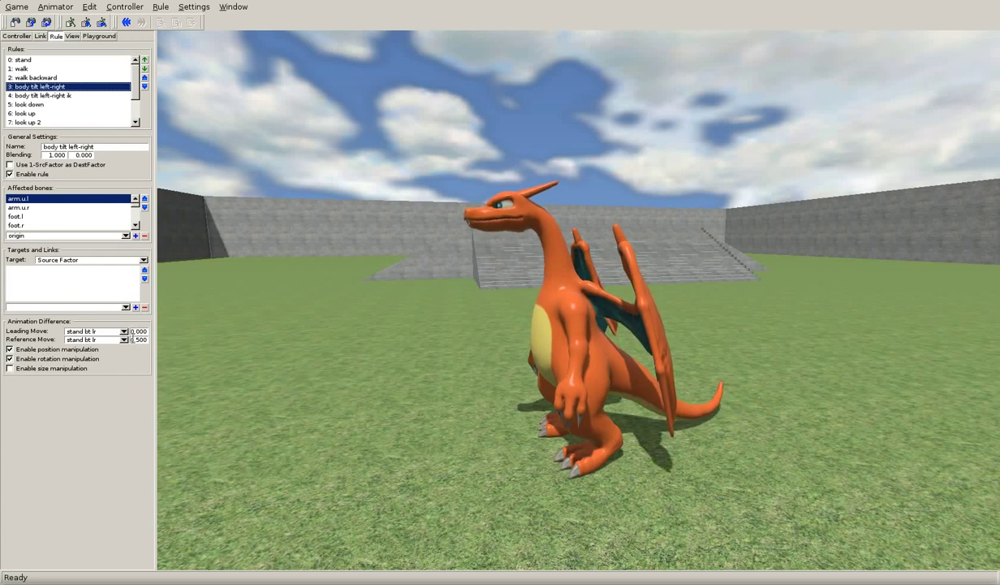
left_click_drag(351, 391, 317, 357)
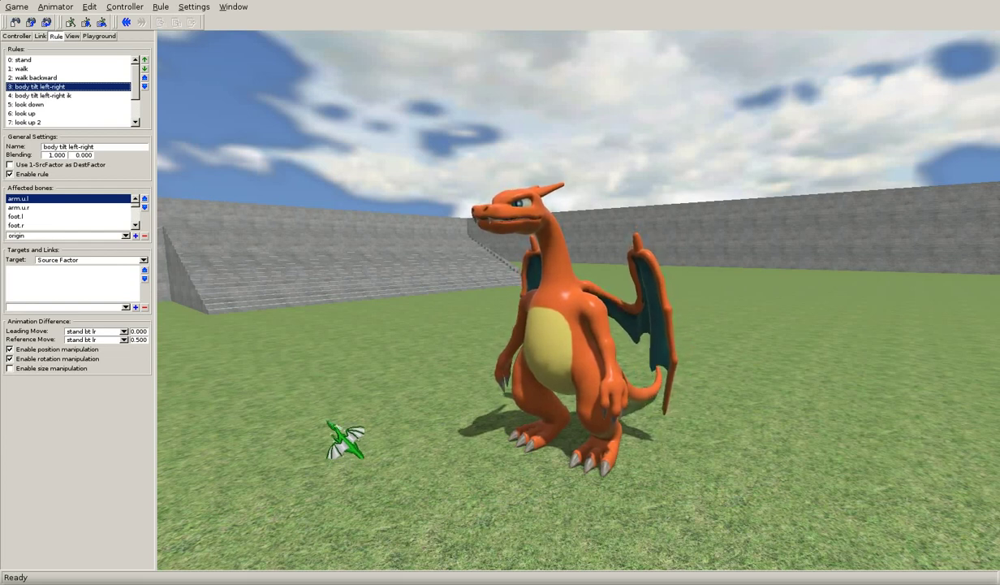
left_click(143, 260)
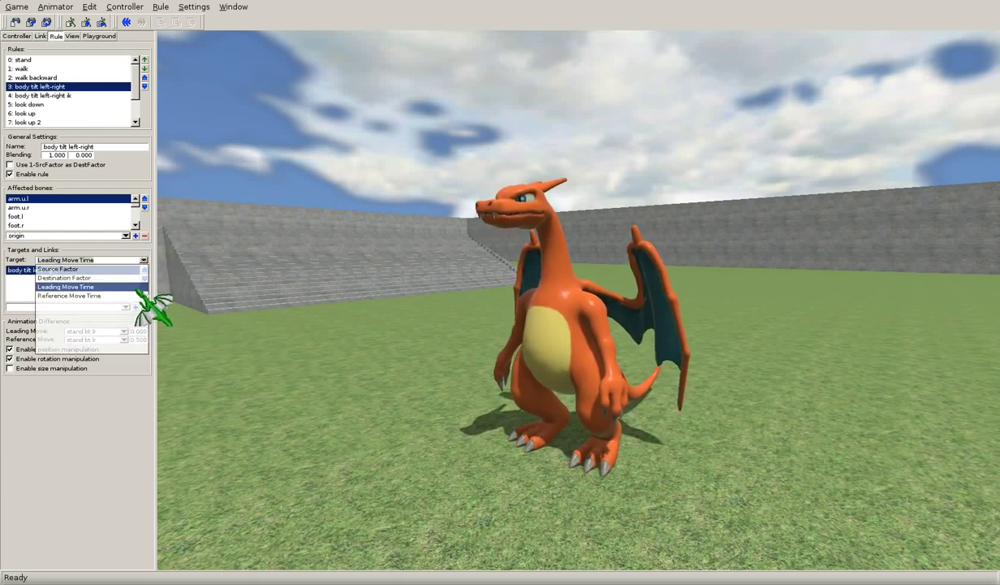
left_click(141, 287)
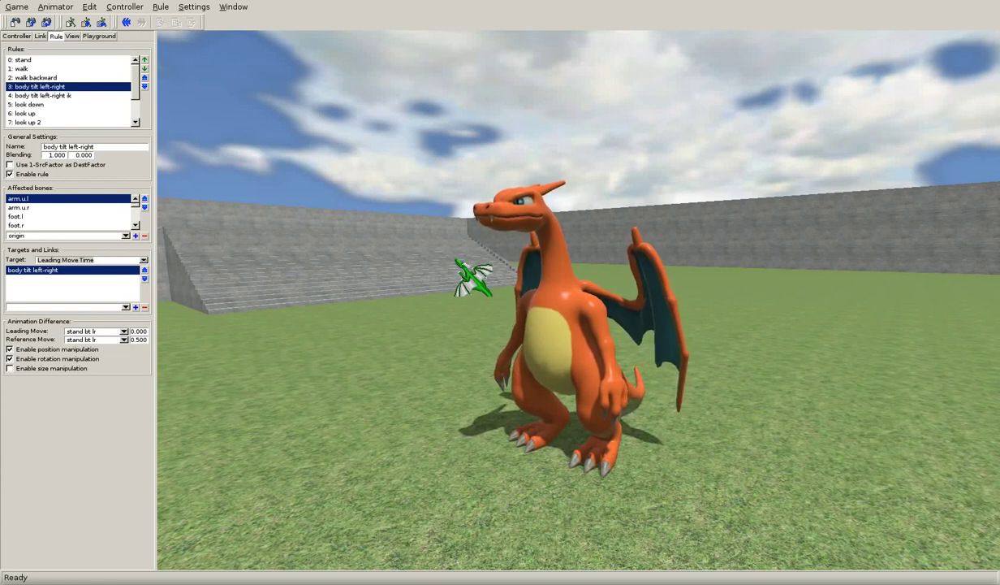
Return to the new Animation Difference rule at the end of the list and review its leading move choices.
left_click_drag(134, 91, 115, 132)
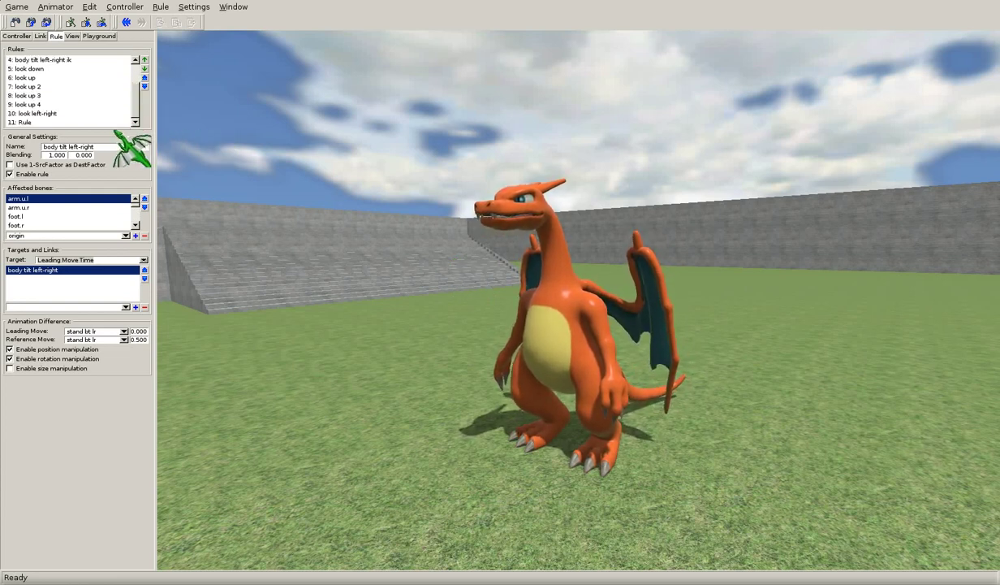
left_click(85, 122)
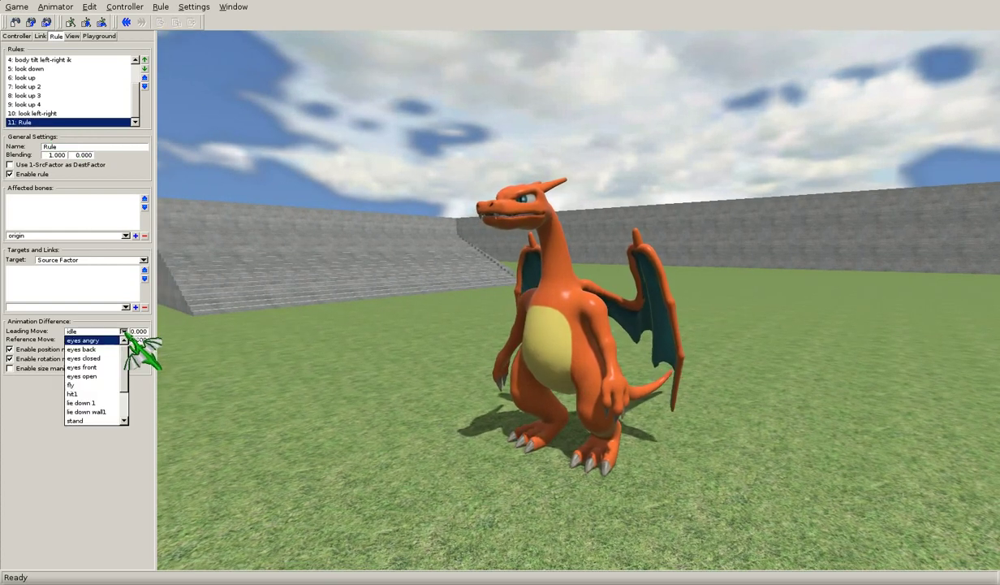
left_click(123, 331)
Test the body tilt left-right controller at 30 in the playground while Charizard walks at speed 4.
mouse_move(78, 87)
left_mouse_down()
mouse_move(76, 54)
mouse_move(77, 94)
mouse_move(89, 78)
mouse_move(64, 84)
mouse_move(76, 84)
left_mouse_up()
left_click(97, 36)
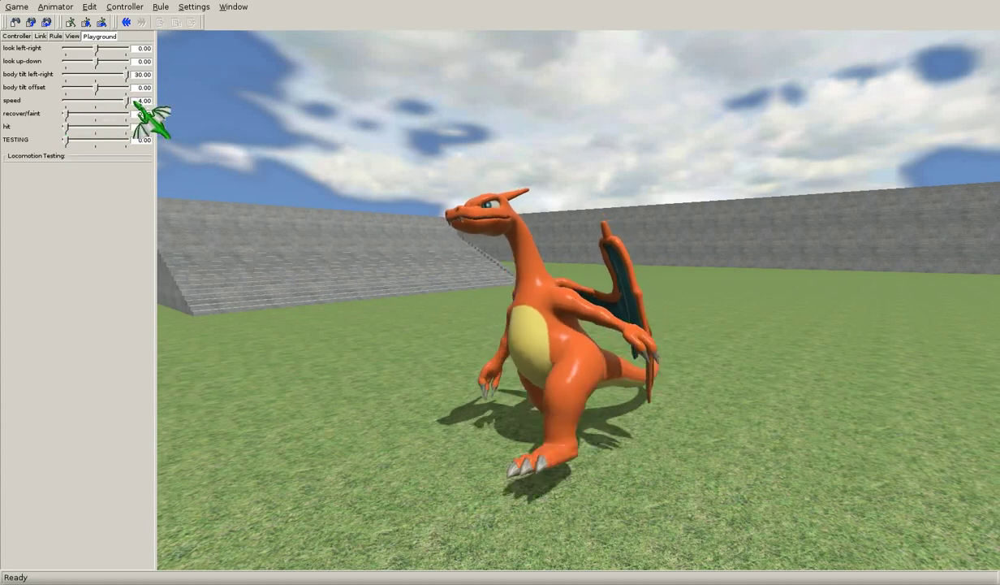
mouse_move(127, 75)
left_mouse_down()
mouse_move(71, 81)
mouse_move(128, 76)
left_mouse_up()
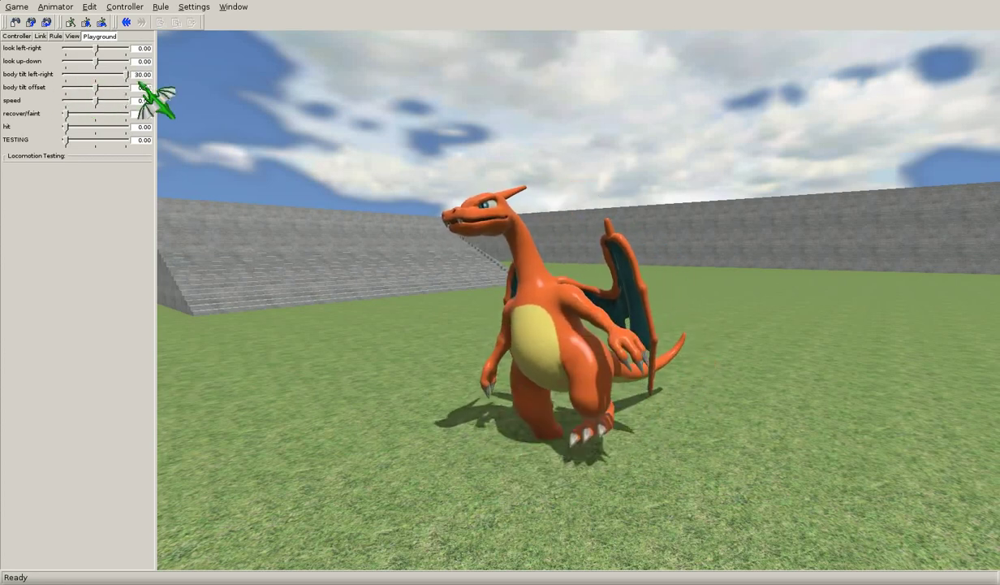
Remove the new Animation Difference rule from the end of the rule list.
left_click(55, 35)
left_click(89, 122)
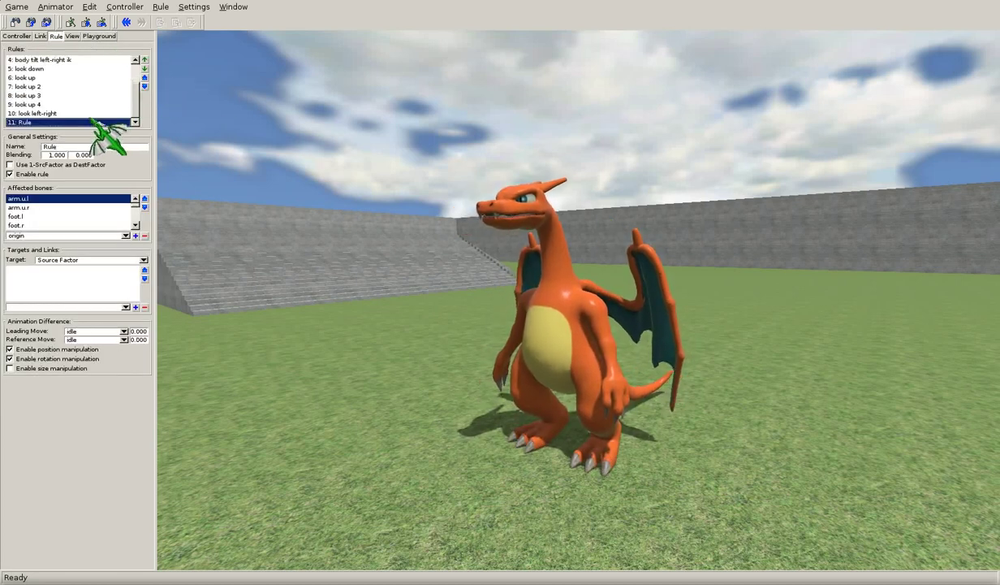
left_click(158, 7)
left_click(165, 34)
Add a Bone Rotator rule and select it at the end of the rule list.
left_click(159, 9)
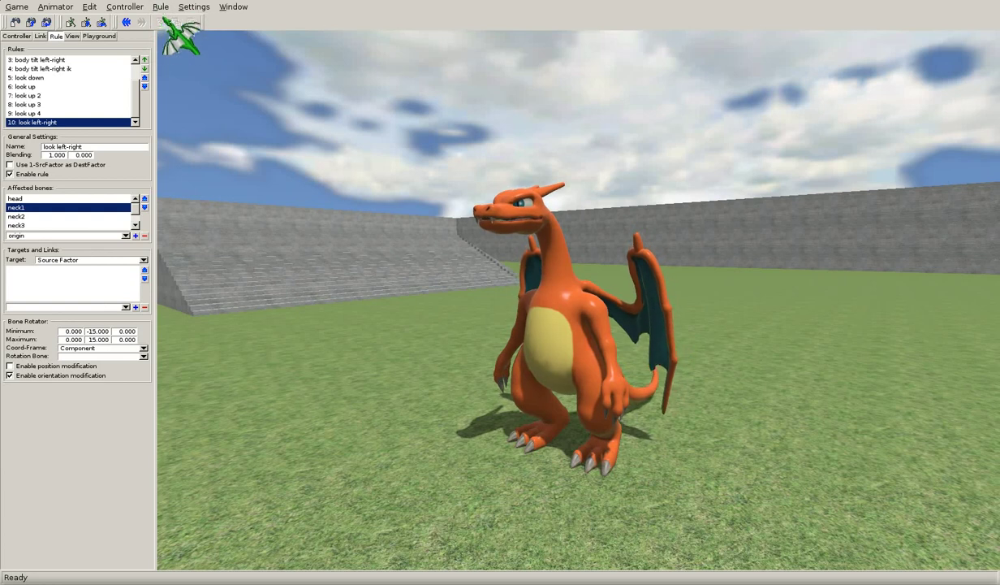
mouse_move(178, 19)
left_click(292, 47)
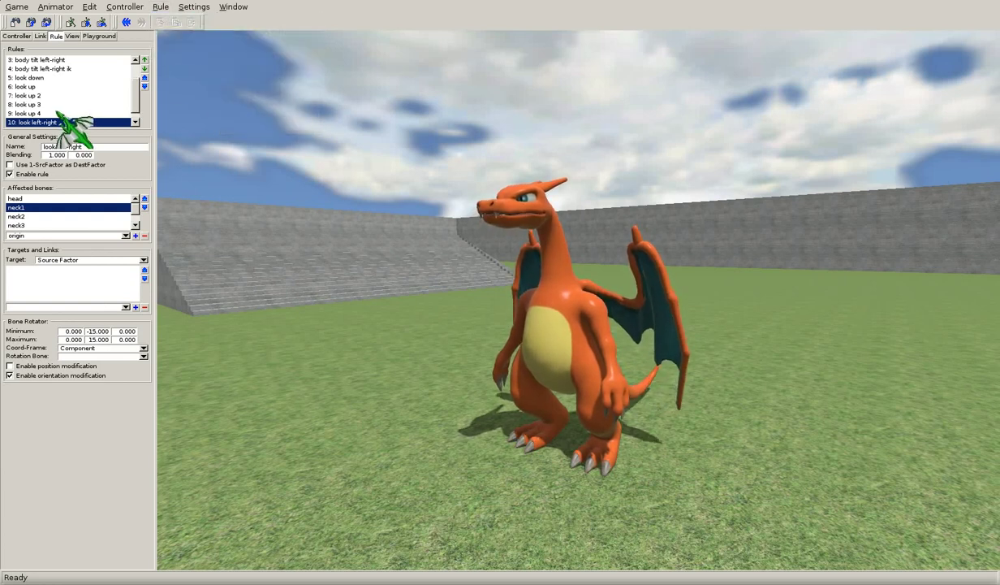
scroll(130, 113, "down", 1)
left_click(99, 121)
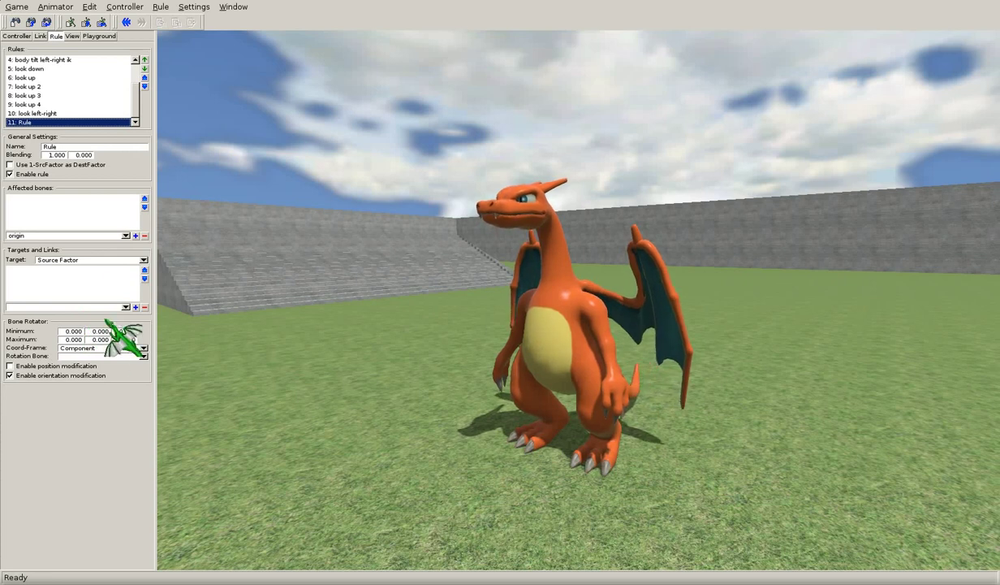
Add head as an affected bone of the new Bone Rotator rule.
left_click(125, 235)
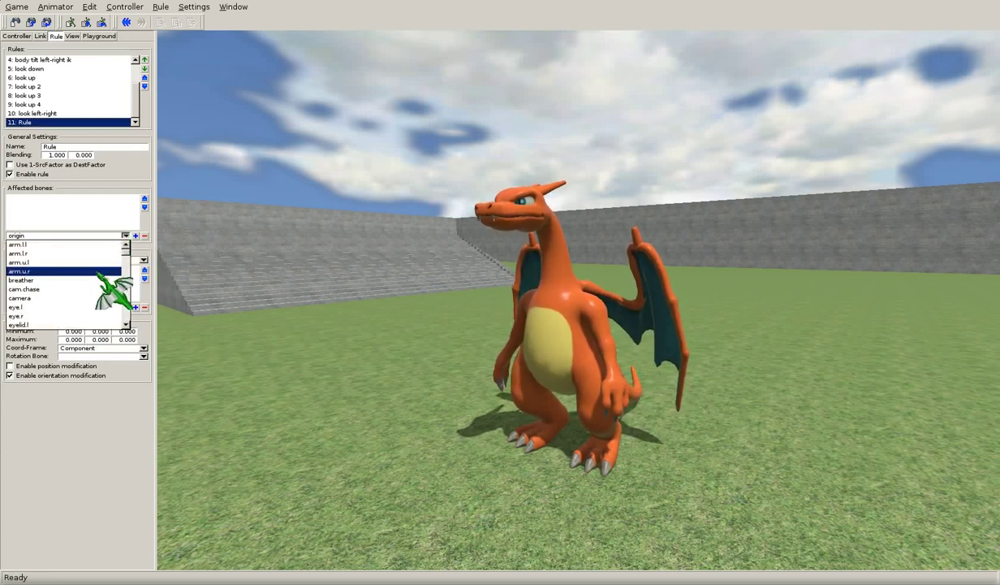
left_click(126, 305)
left_click(126, 306)
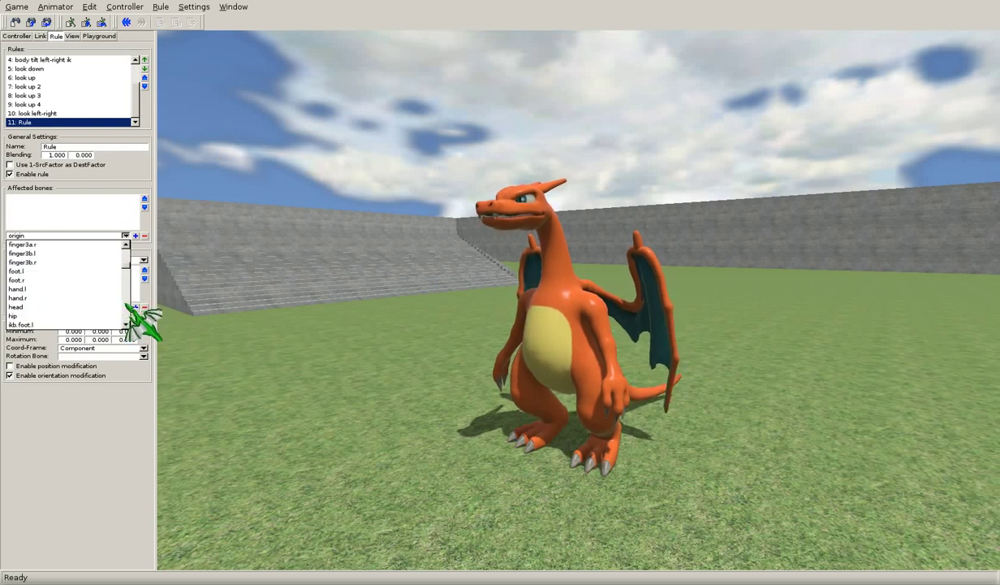
scroll(126, 300, "up", 4)
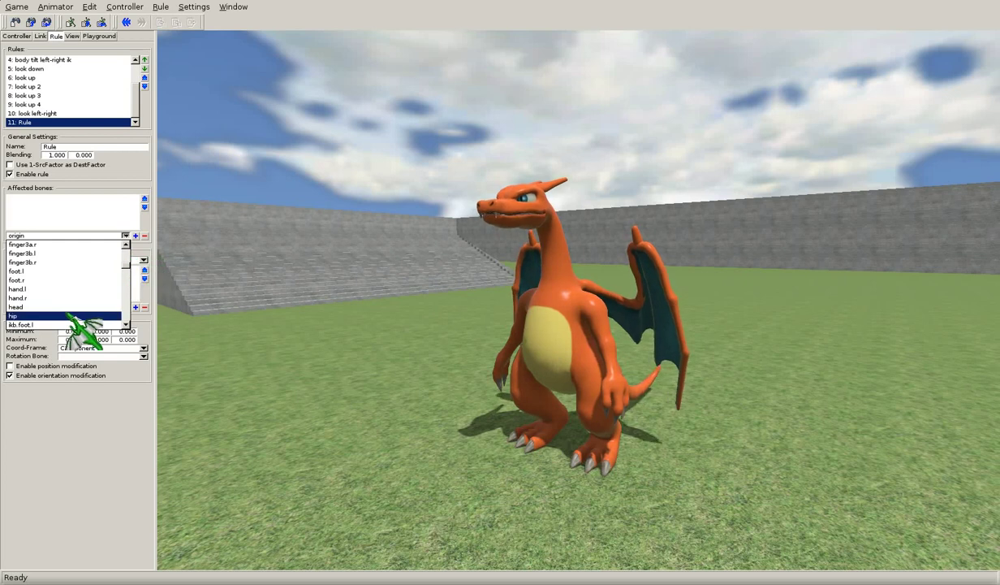
left_click(24, 307)
left_click(135, 235)
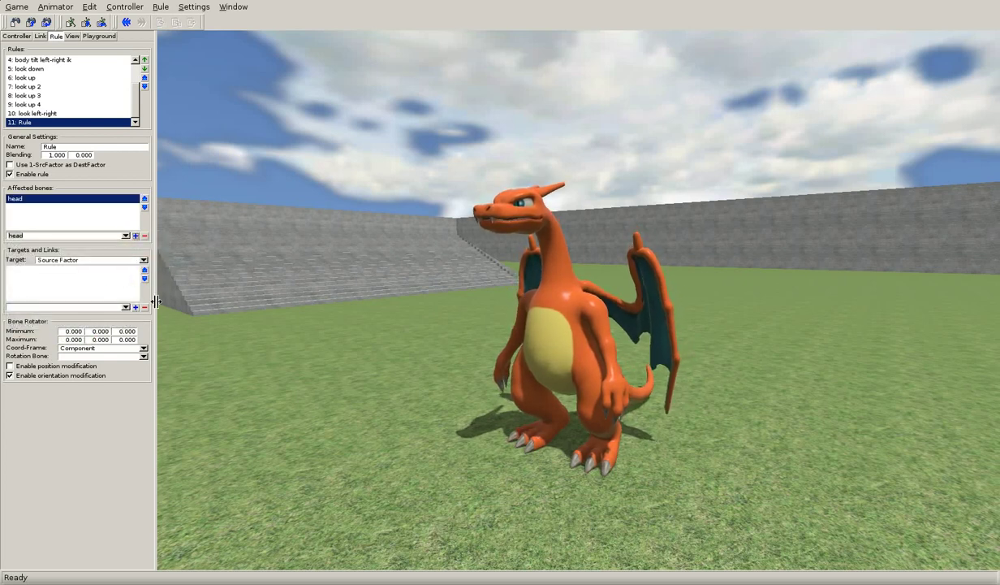
Set the rule's second minimum rotation value to -30 and its coordinate frame to Bone Local.
double_click(99, 332)
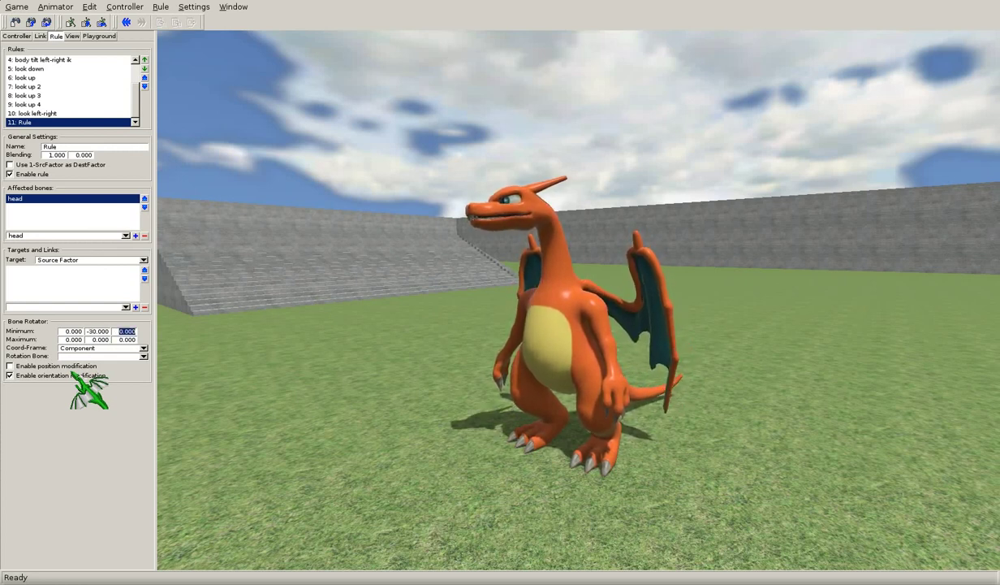
left_click(144, 349)
left_click(144, 356)
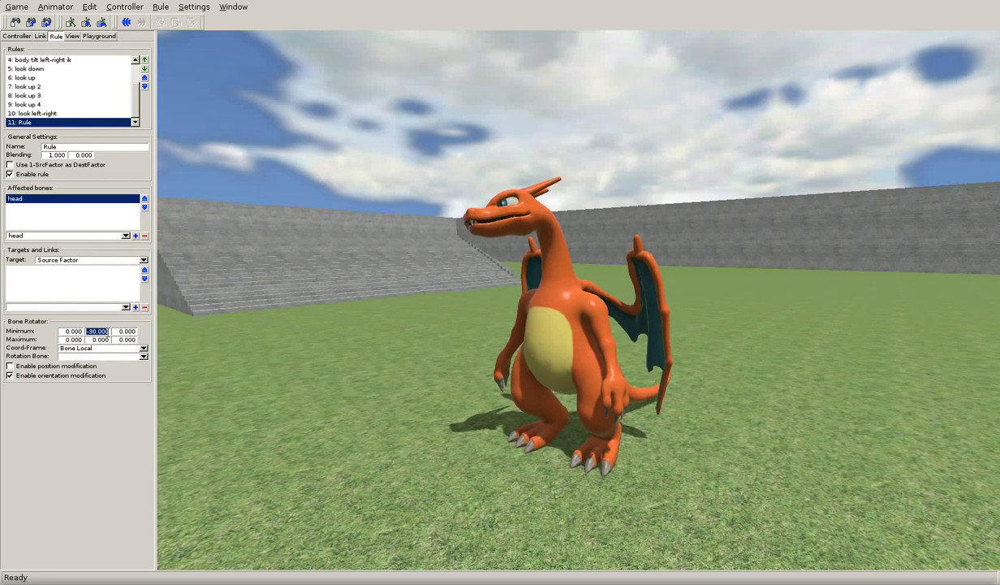
Set the second minimum rotation value to 30 and use the Rotation Bone coordinate frame with breather as the rotation bone.
left_click(144, 347)
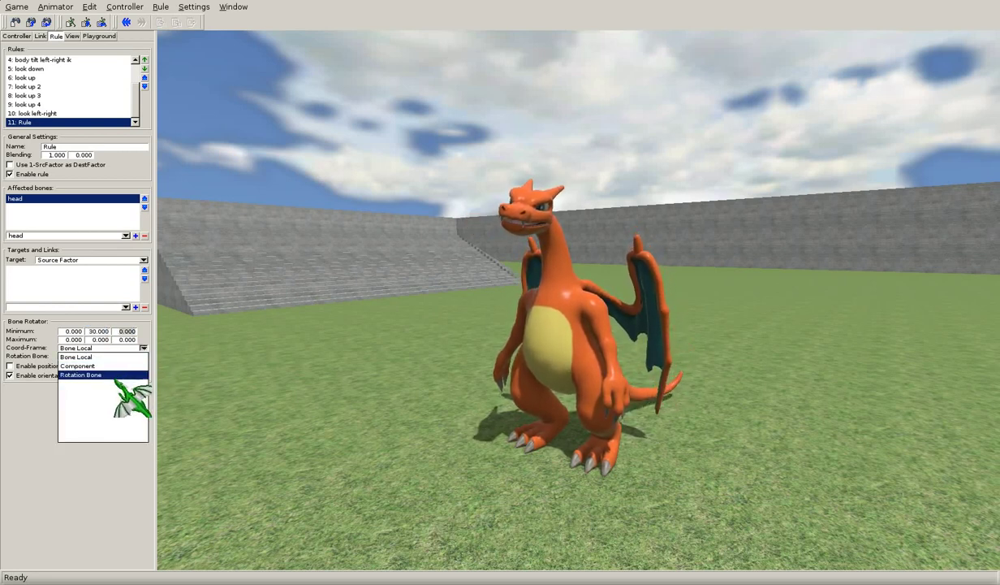
left_click(122, 374)
left_click(143, 356)
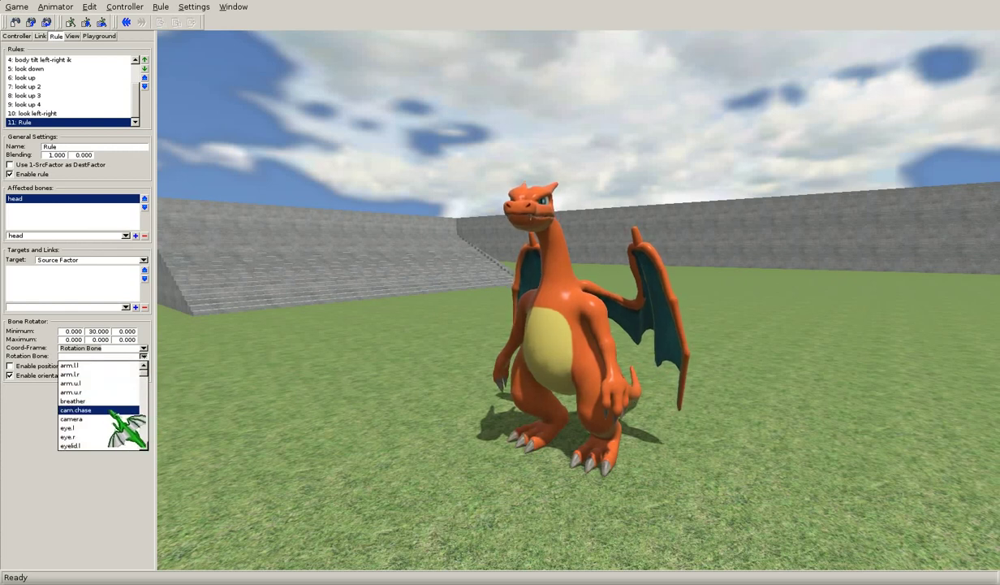
left_click(123, 409)
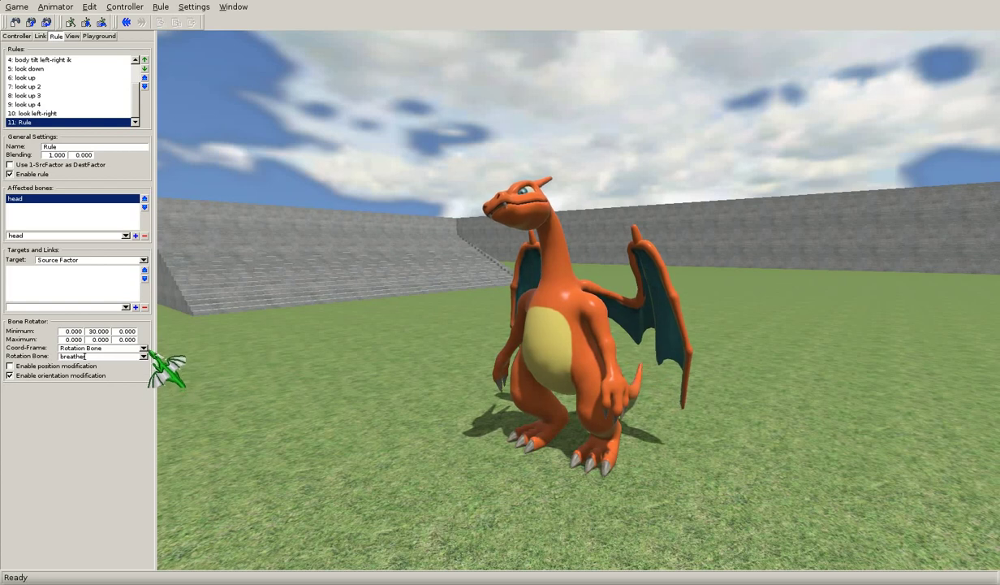
Compare the head rotation in the Bone Local and Component coordinate frames, leaving the rule set to Component.
left_click(143, 347)
left_click(131, 357)
left_click(143, 348)
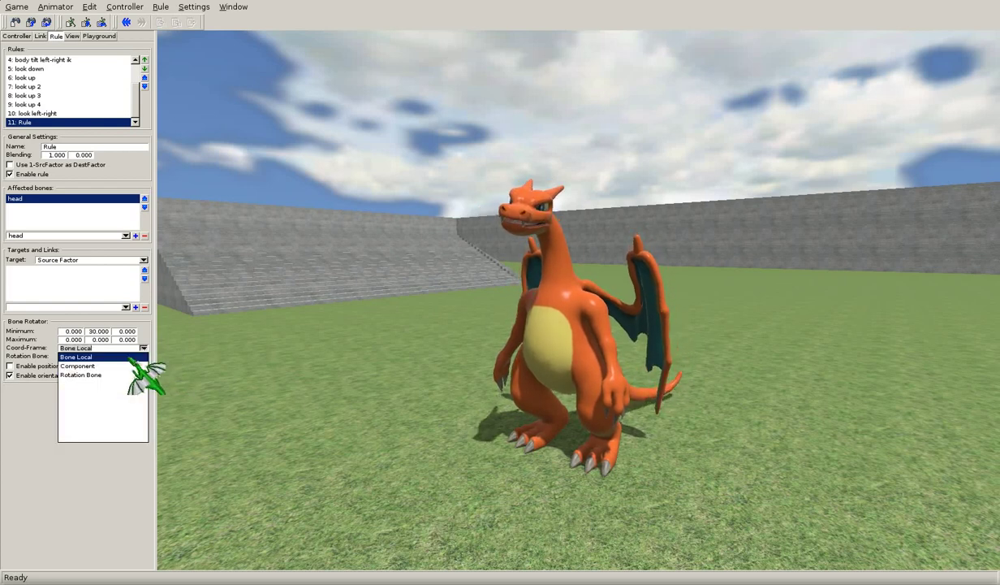
left_click(130, 359)
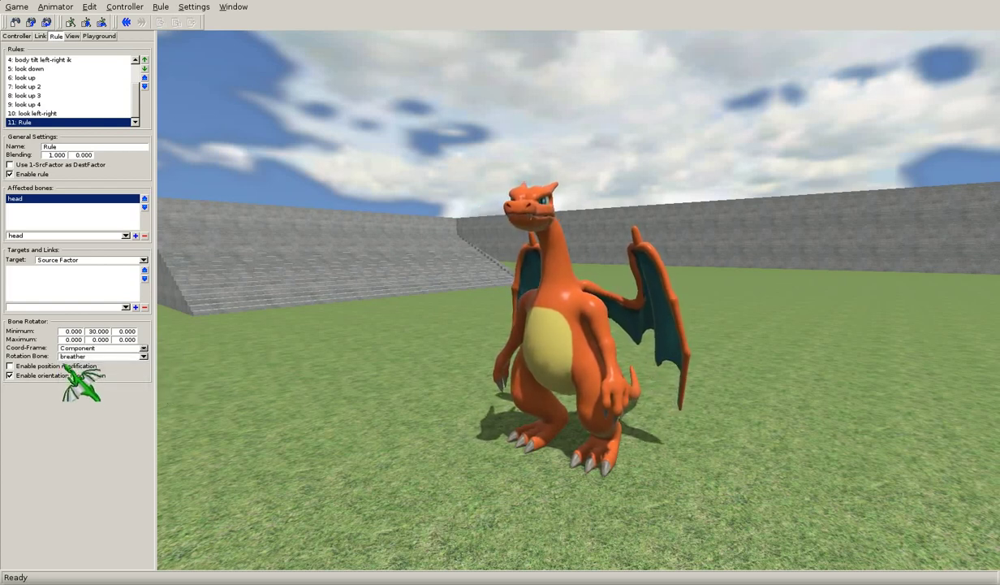
Look through the link targets and the affected-bone choices available to the Bone Rotator rule.
mouse_move(411, 347)
middle_mouse_down()
mouse_move(481, 335)
mouse_move(525, 195)
mouse_move(469, 333)
mouse_move(424, 351)
middle_mouse_up()
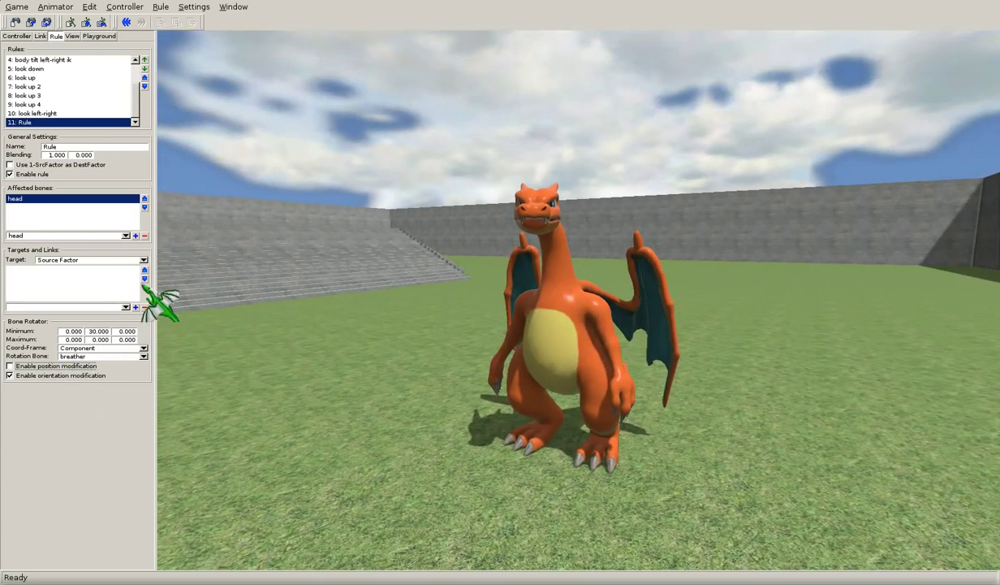
left_click(144, 260)
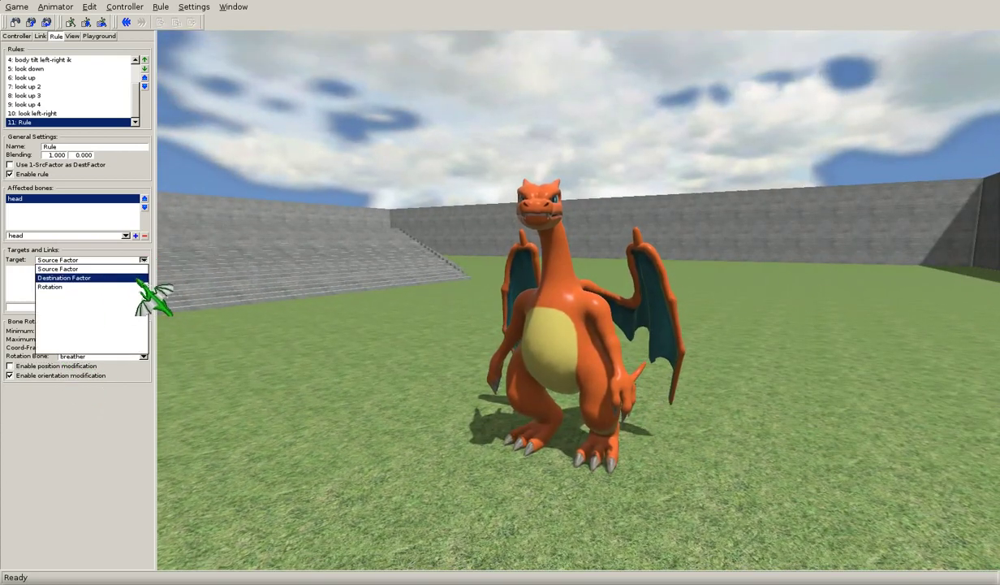
left_click(143, 261)
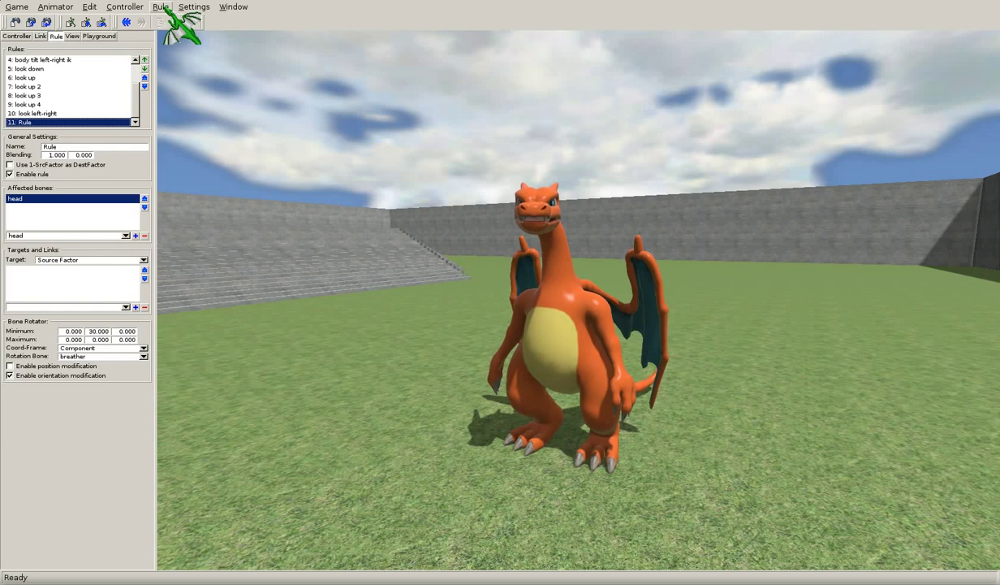
left_click(125, 235)
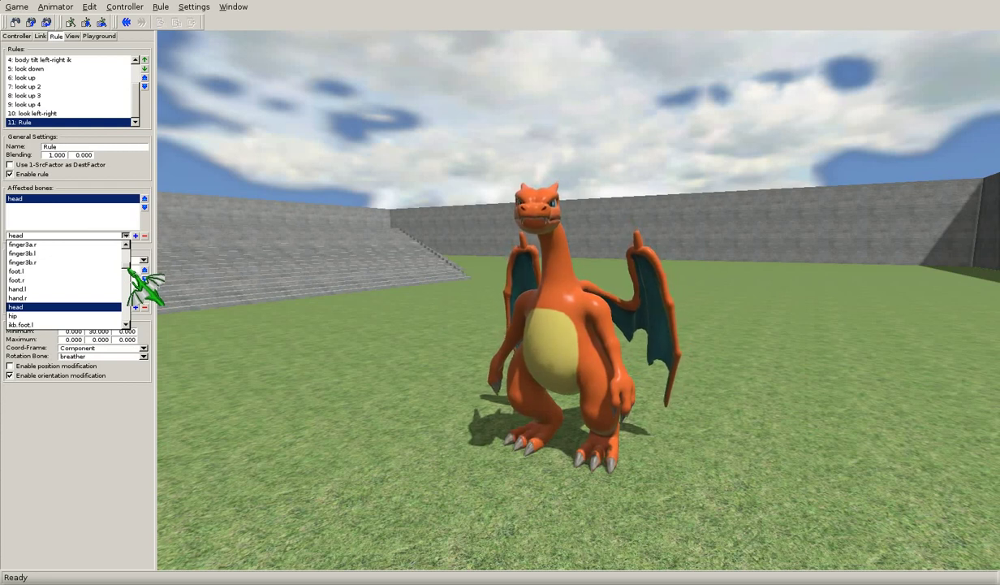
left_click(125, 236)
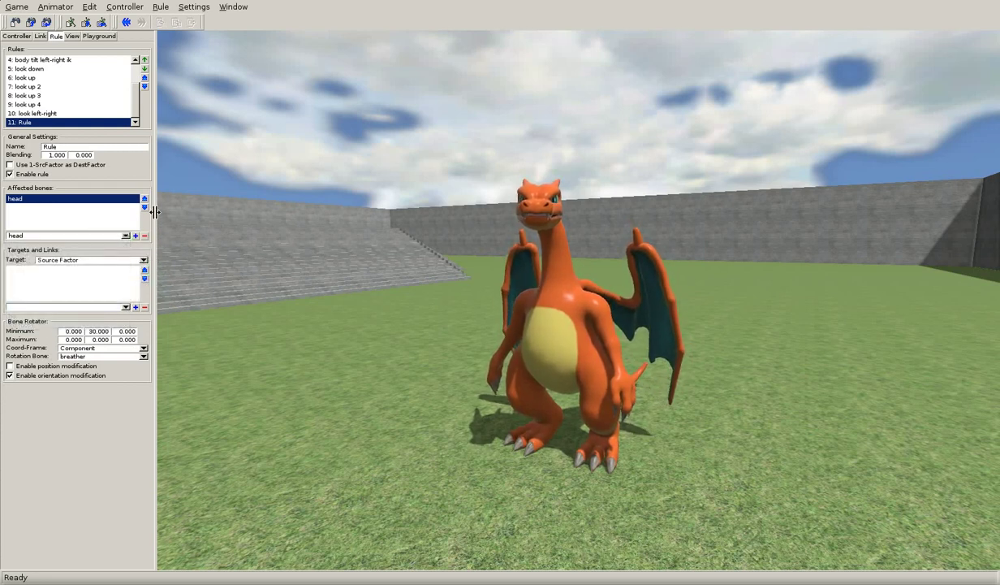
Remove the Bone Rotator test rule and select the look down rule.
left_click(161, 7)
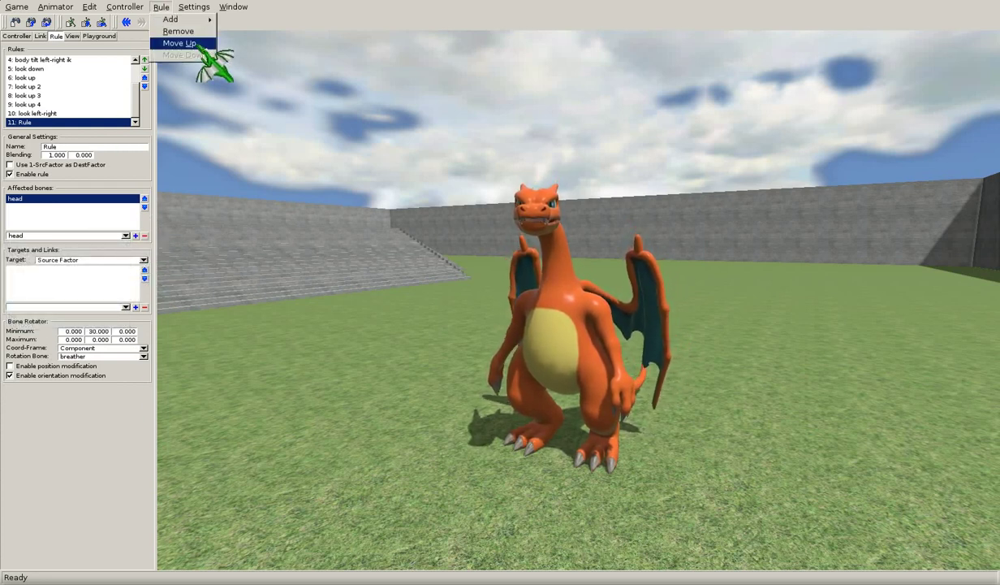
left_click(177, 32)
scroll(130, 96, "up", 2)
left_click(84, 86)
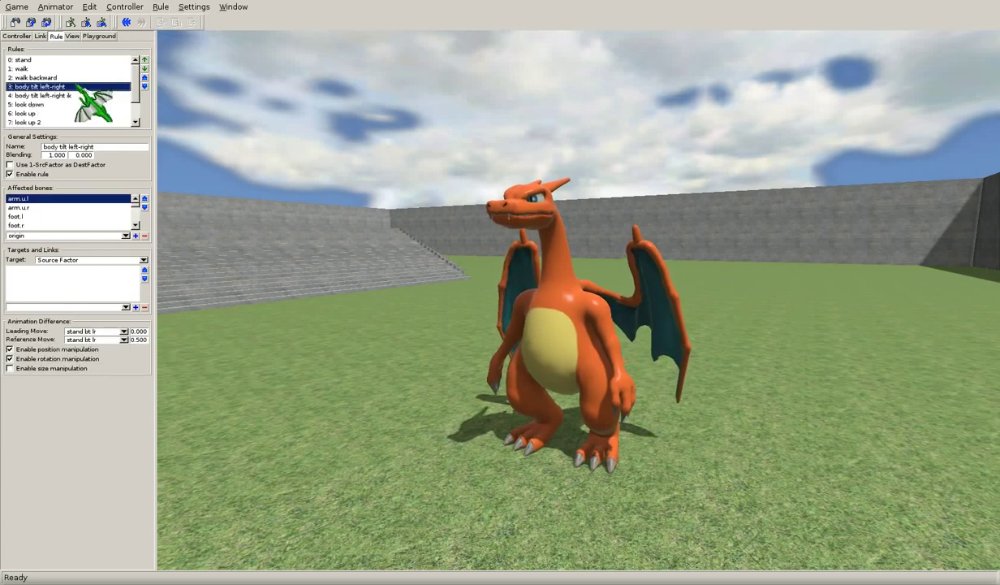
left_click(81, 95)
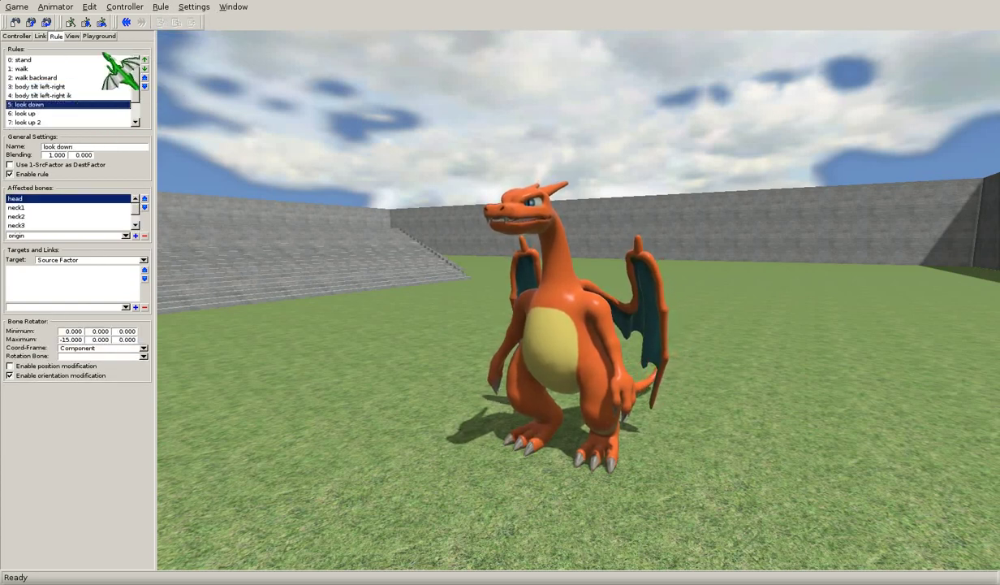
Try out the look left-right and look up-down controllers in the playground and reset both to 0.
left_click(99, 36)
left_click_drag(512, 292, 398, 284)
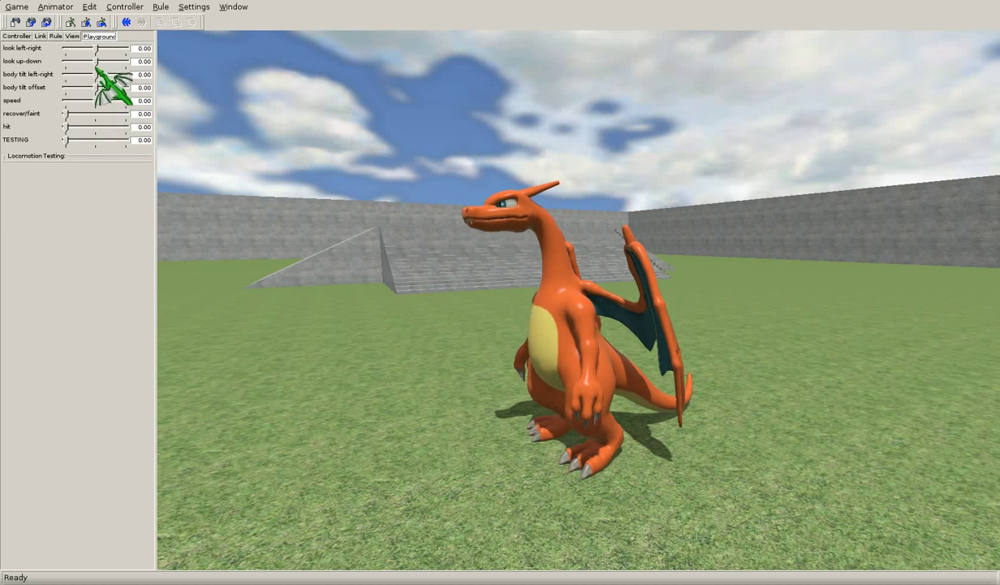
left_click_drag(96, 62, 75, 49)
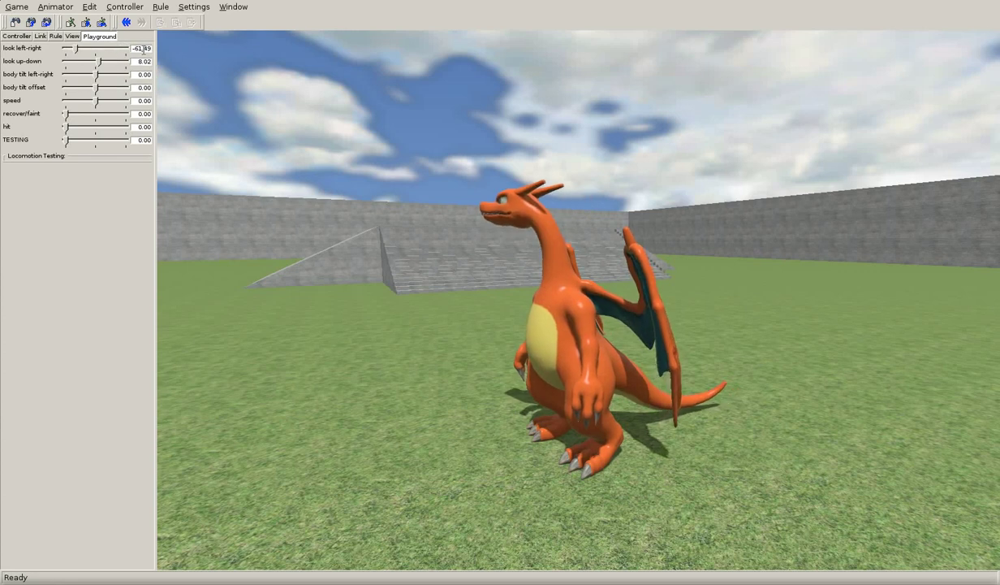
left_click_drag(150, 48, 119, 49)
type("0")
key("Tab")
type("0")
key("Return")
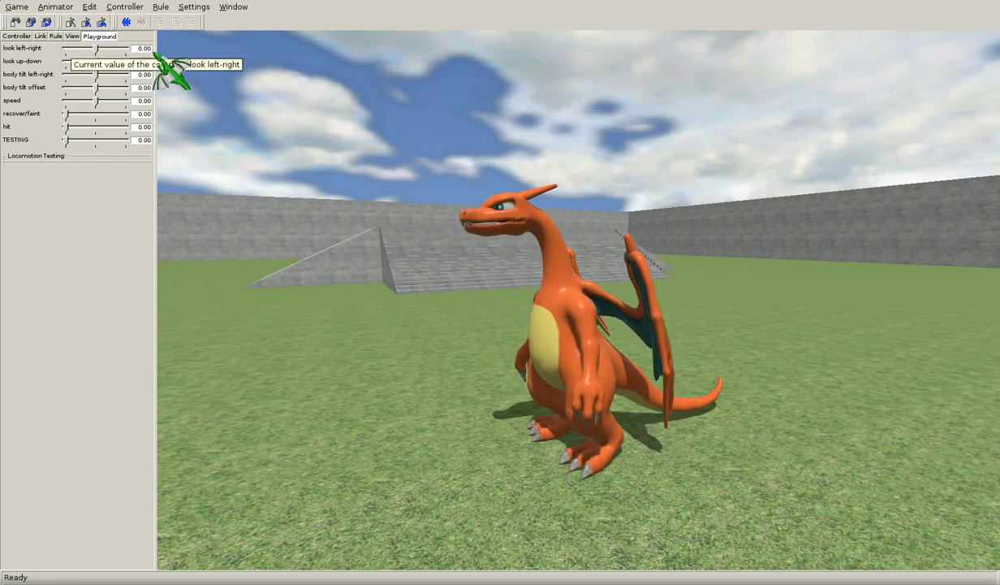
middle_click_drag(257, 211, 425, 216)
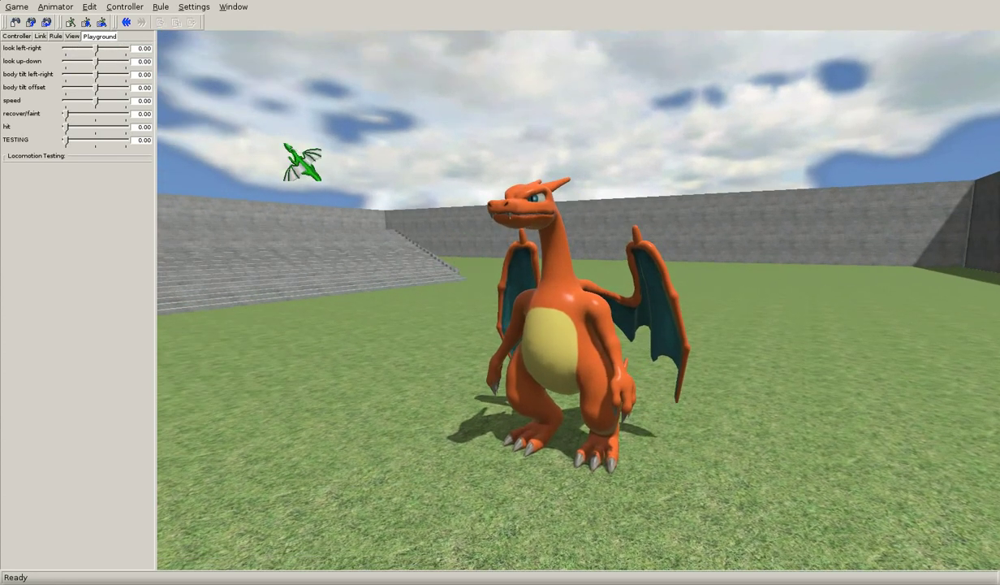
Add a State Manipulator rule to the animator and select it in the rule list.
left_click(55, 37)
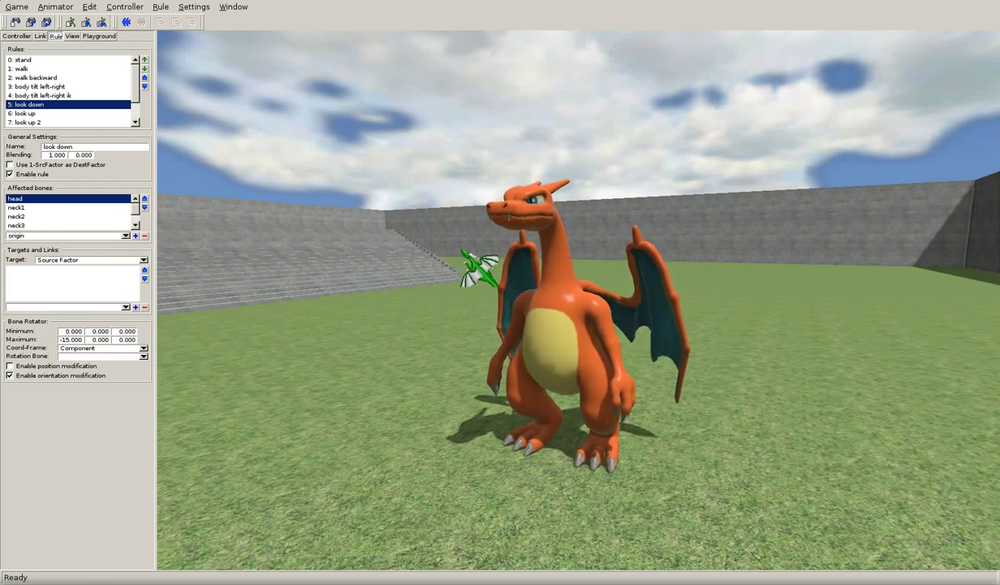
left_click(161, 7)
mouse_move(169, 21)
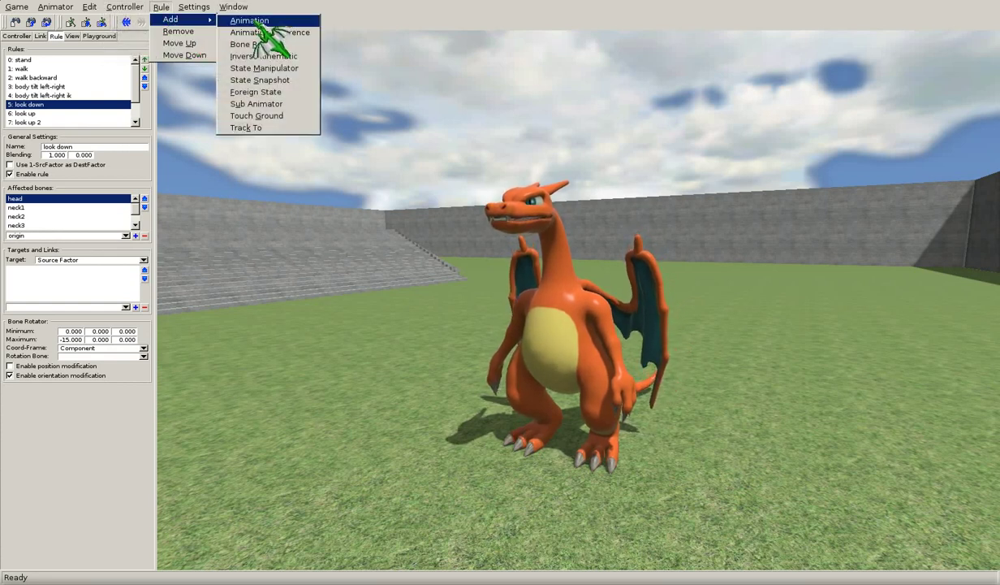
left_click(264, 68)
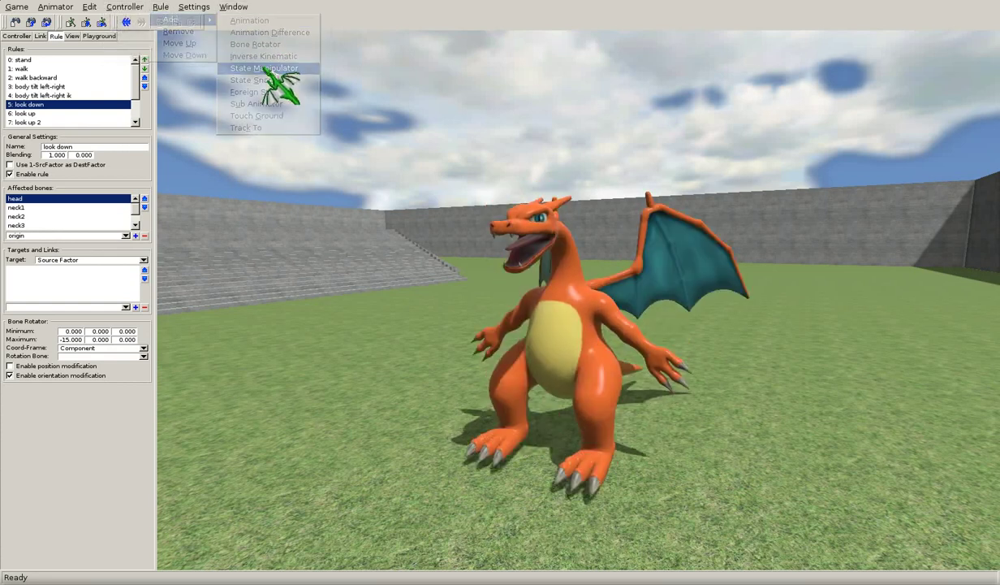
scroll(56, 114, "down", 2)
left_click(45, 122)
Add head as an affected bone of the State Manipulator rule.
left_click(126, 259)
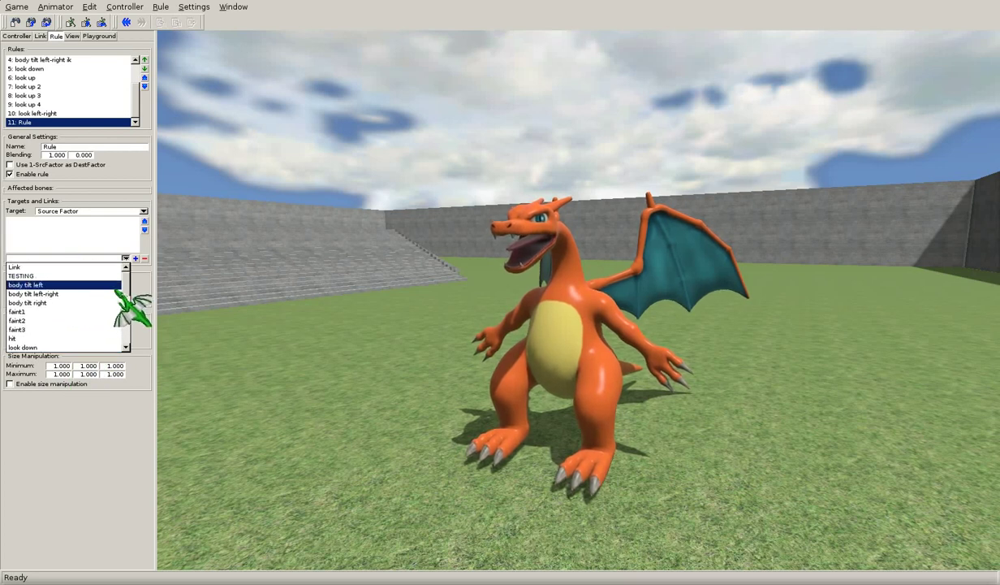
left_click_drag(126, 281, 130, 303)
left_click(85, 203)
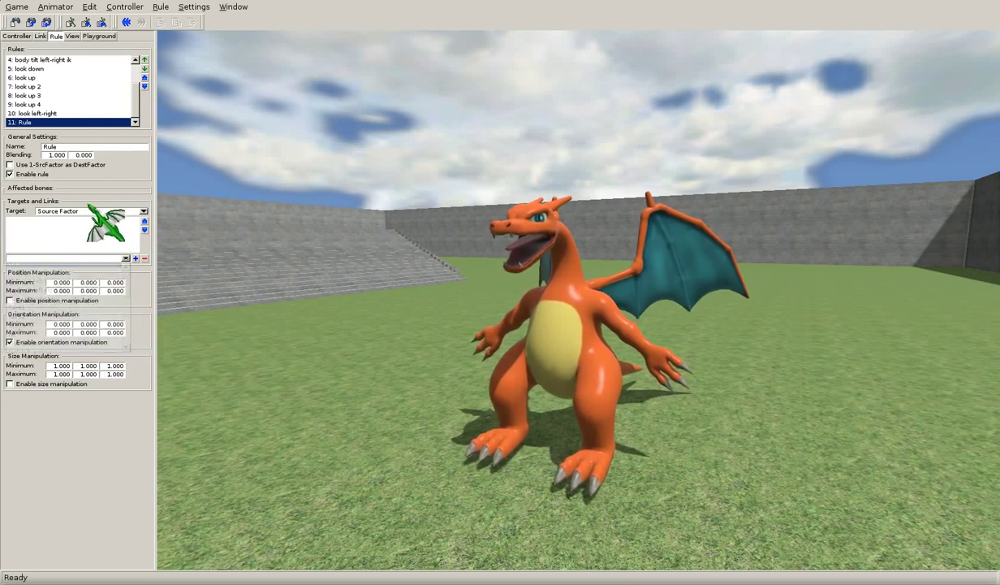
left_click(65, 187)
left_click(126, 235)
scroll(131, 272, "down", 5)
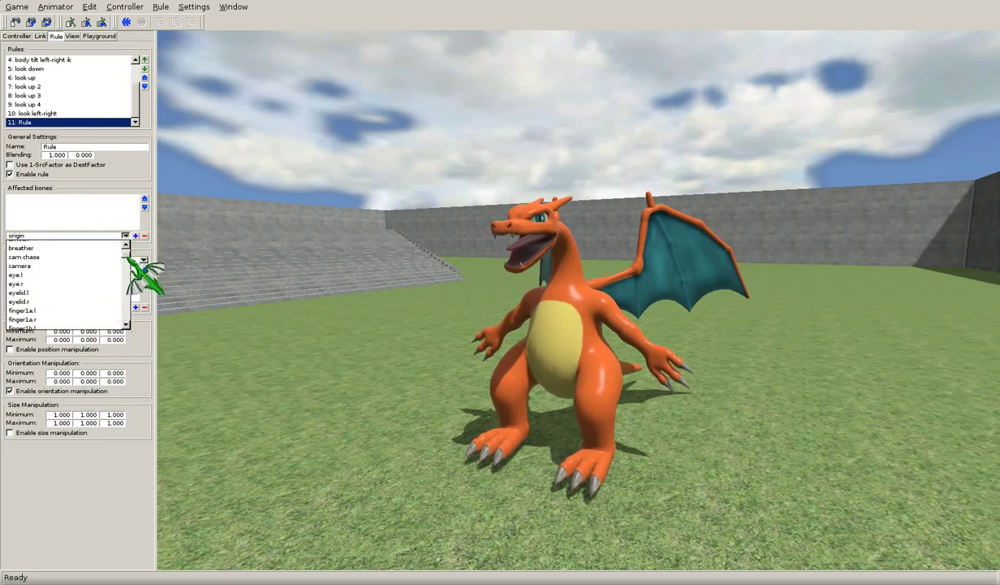
left_click(82, 299)
left_click(136, 236)
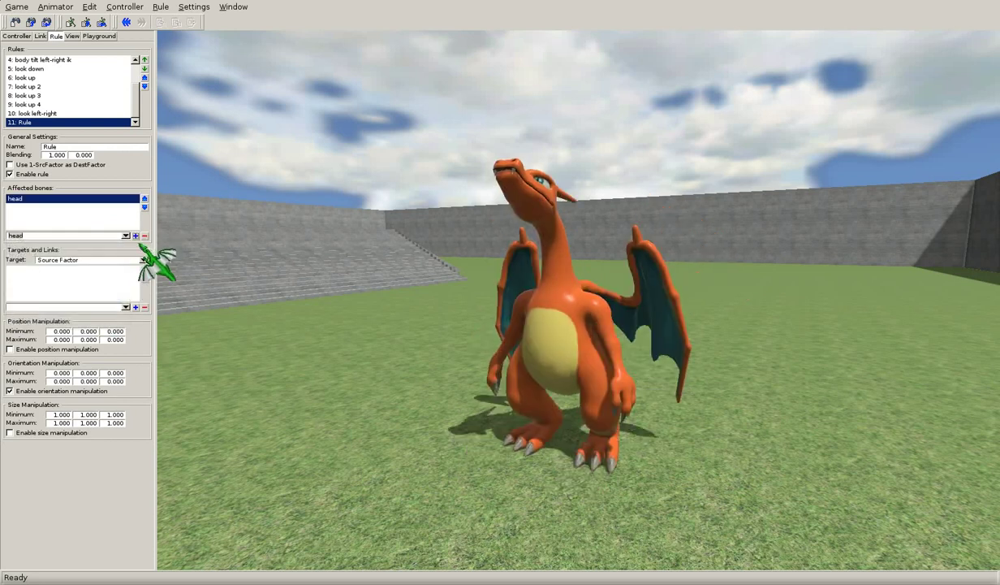
Set the second minimum orientation value of the State Manipulator rule to 50.
right_click_drag(496, 344, 464, 341)
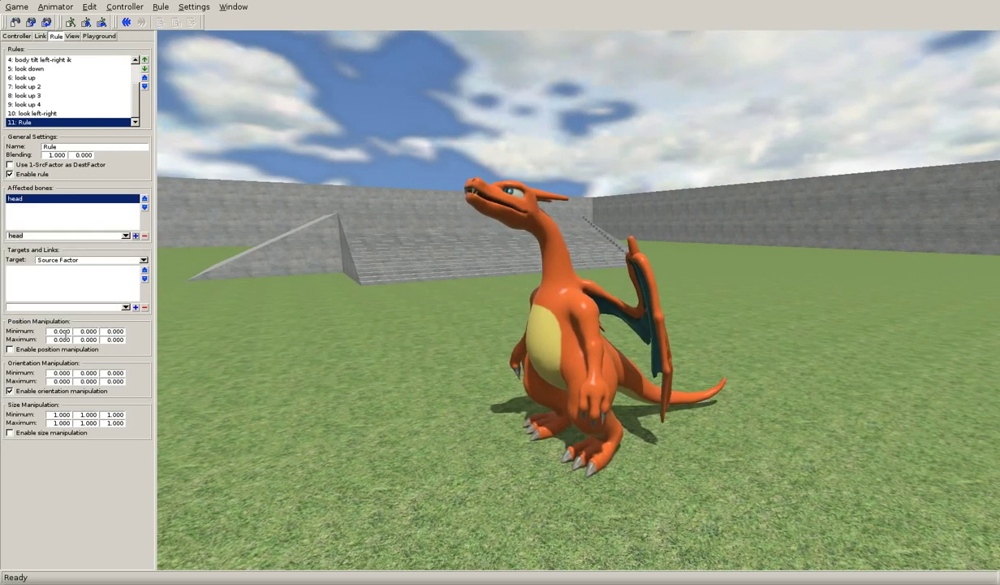
double_click(84, 375)
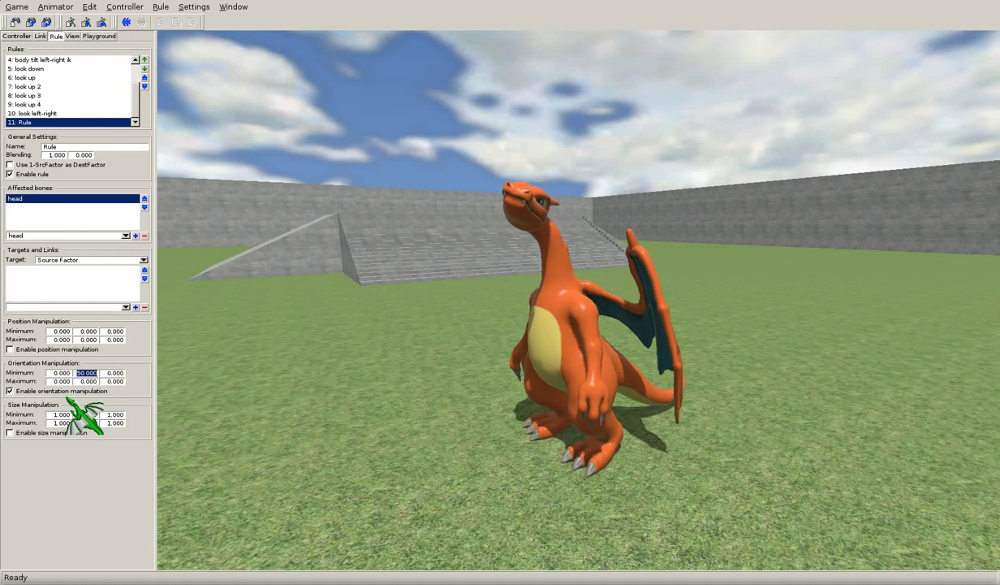
Try position manipulation on the head with a first minimum position value of 2, and disable it again.
left_click(32, 350)
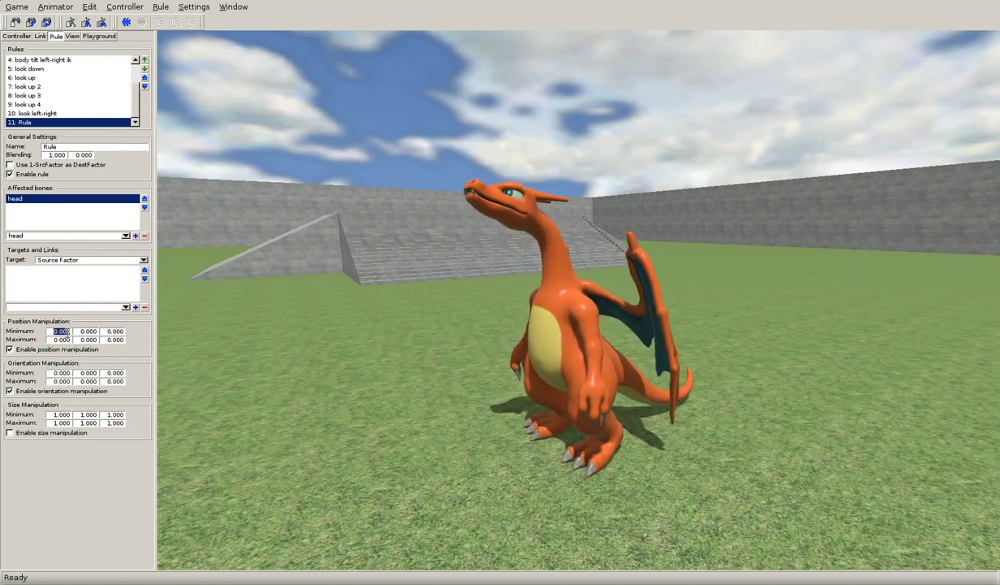
type("2")
key("Tab")
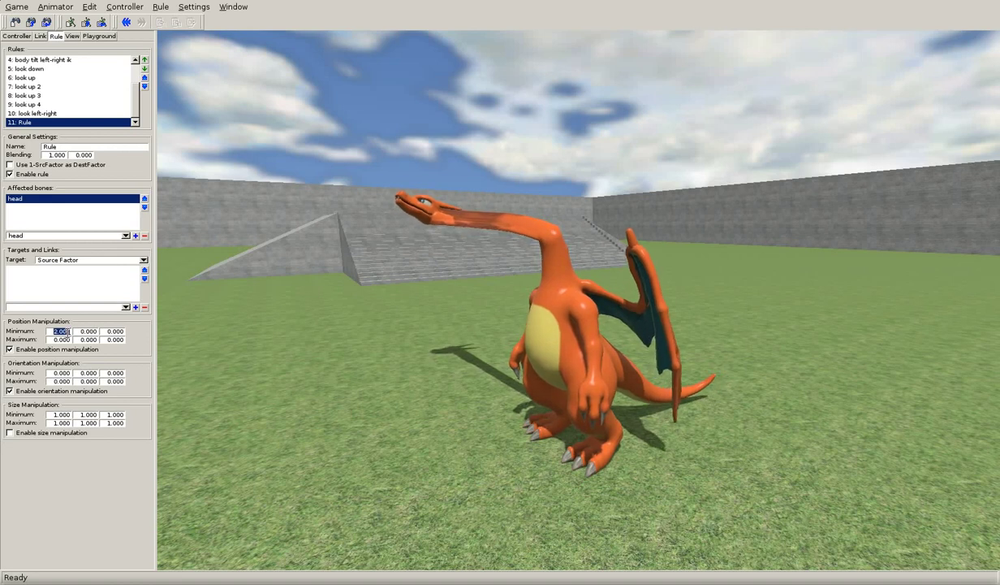
left_click(9, 349)
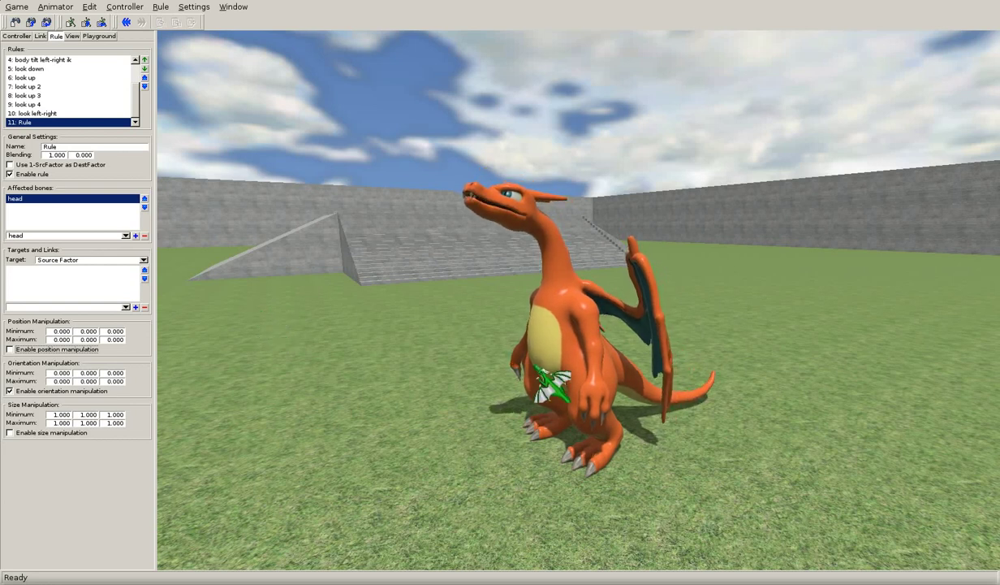
middle_click_drag(451, 273, 542, 289)
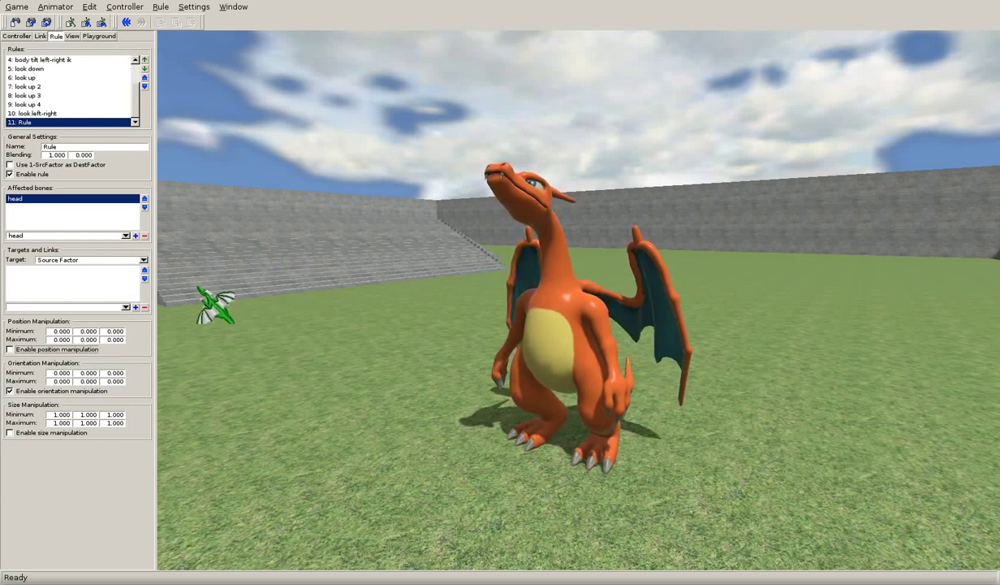
Check the link targets of the State Manipulator rule and remove the rule.
left_click(142, 260)
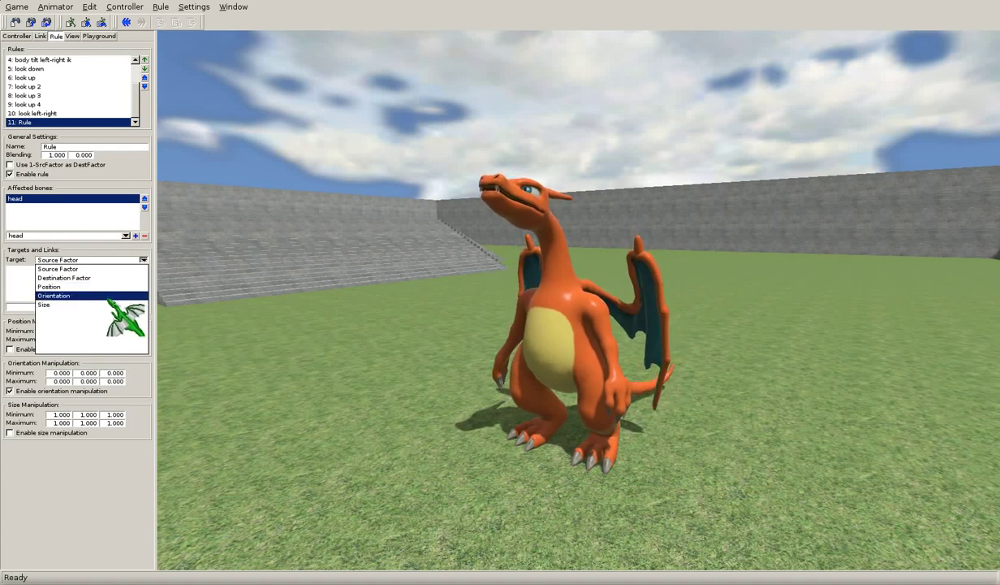
left_click(143, 259)
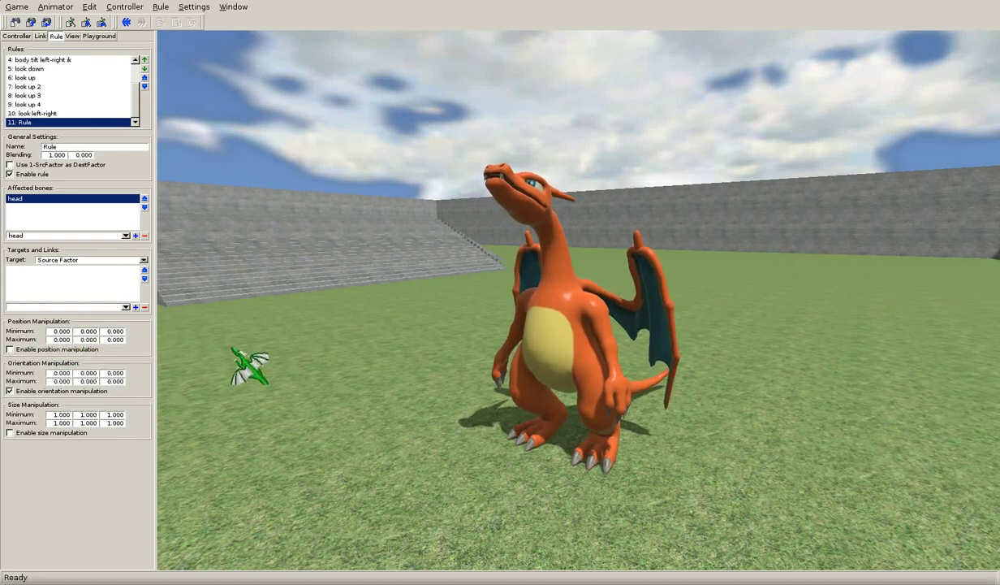
left_click(160, 7)
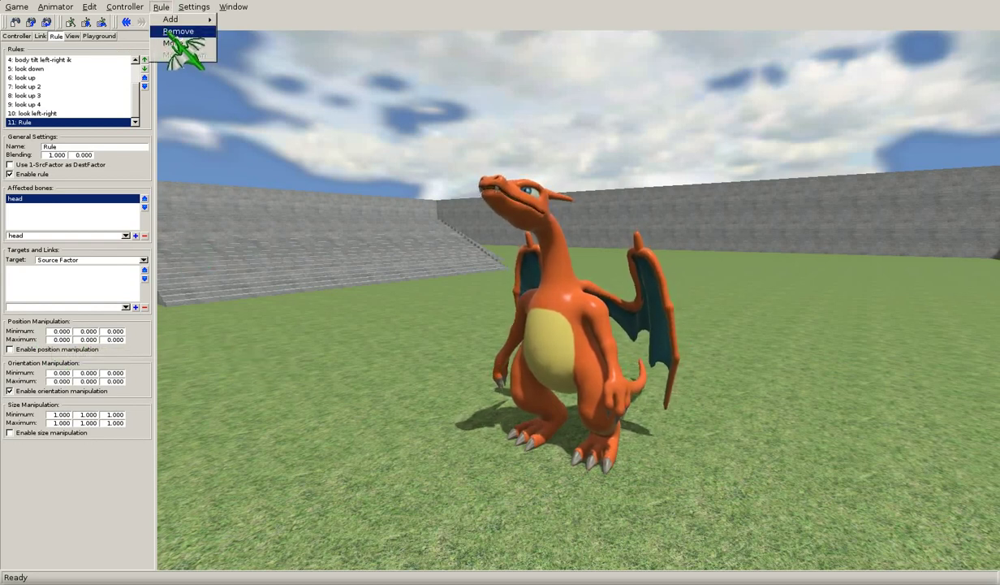
left_click(175, 31)
Add an Inverse Kinematic rule after the look left-right rule.
left_click(161, 7)
mouse_move(187, 19)
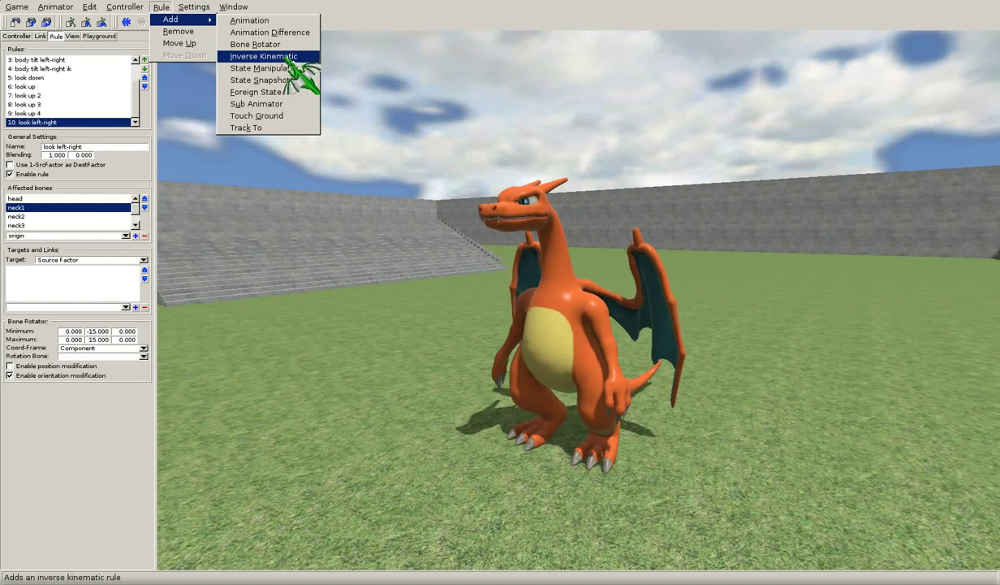
left_click(285, 58)
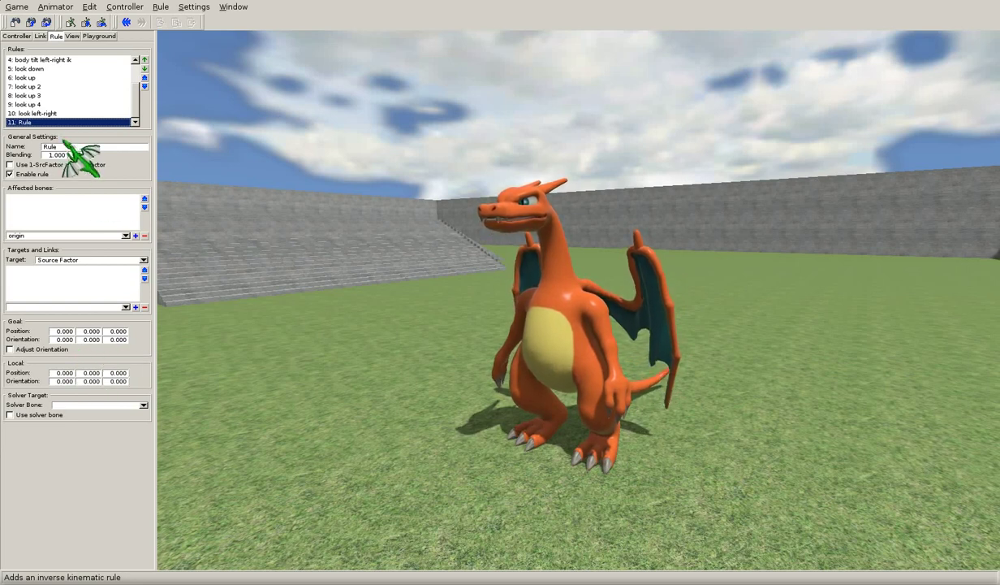
Add neck1 as an affected bone of the Inverse Kinematic rule.
left_click(126, 235)
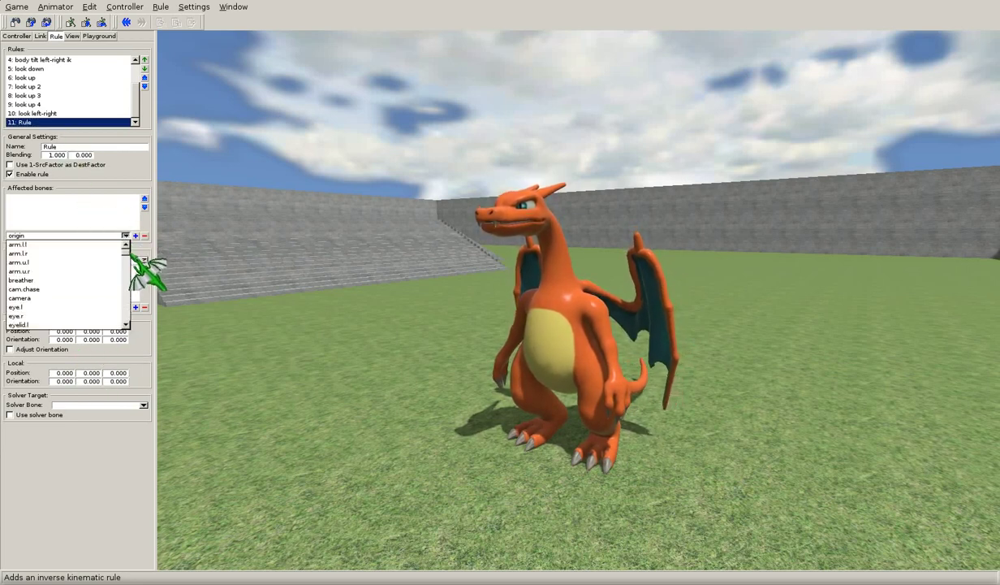
scroll(128, 262, "down", 7)
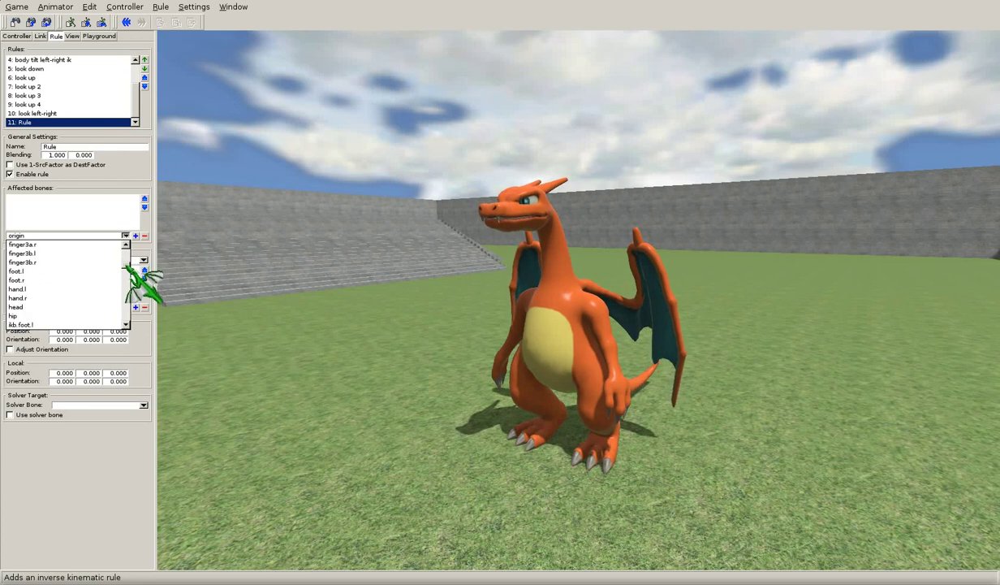
scroll(130, 269, "down", 4)
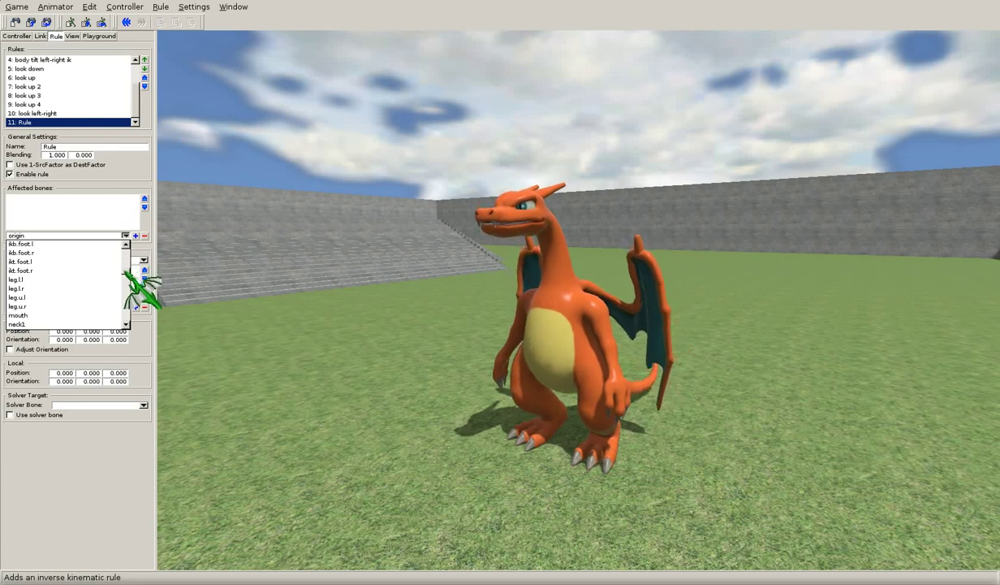
left_click(114, 291)
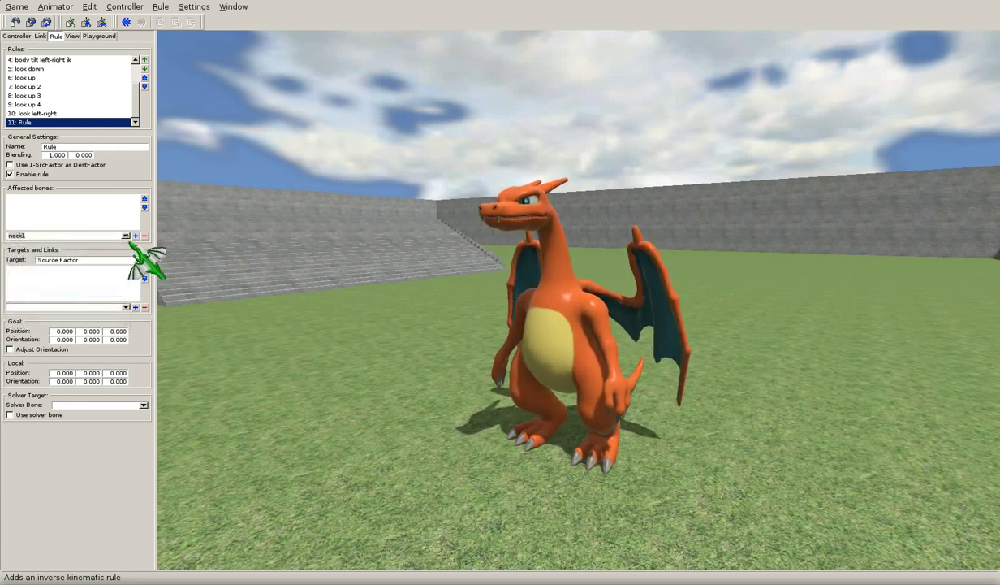
left_click(135, 235)
Add neck5 as a second affected bone of the Inverse Kinematic rule.
left_click(125, 235)
scroll(126, 277, "down", 3)
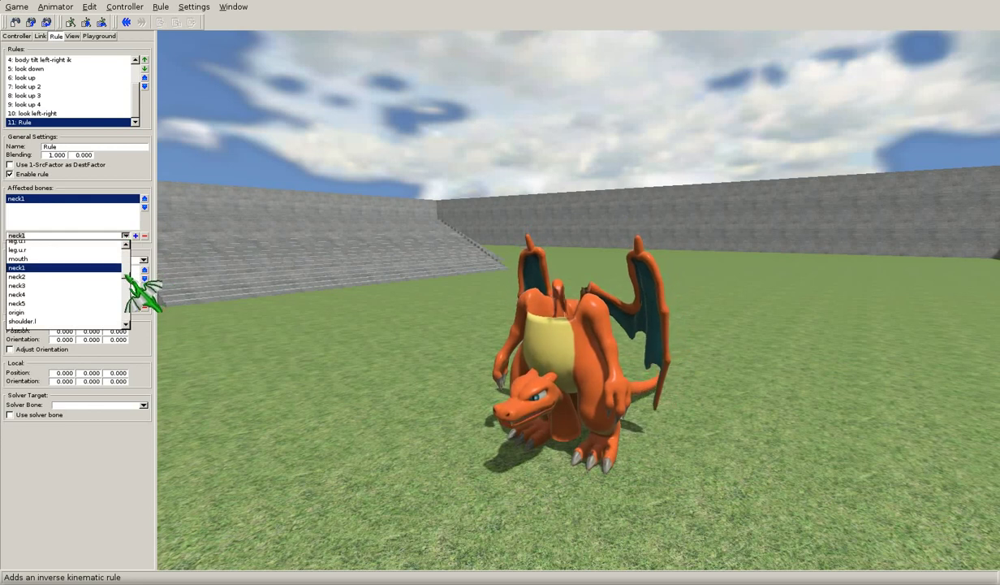
left_click(73, 302)
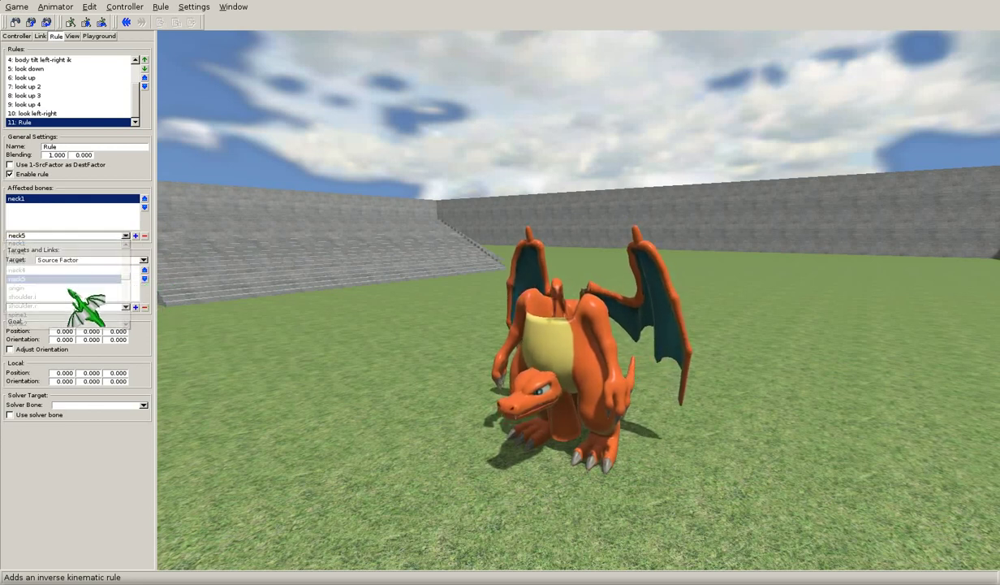
left_click(135, 238)
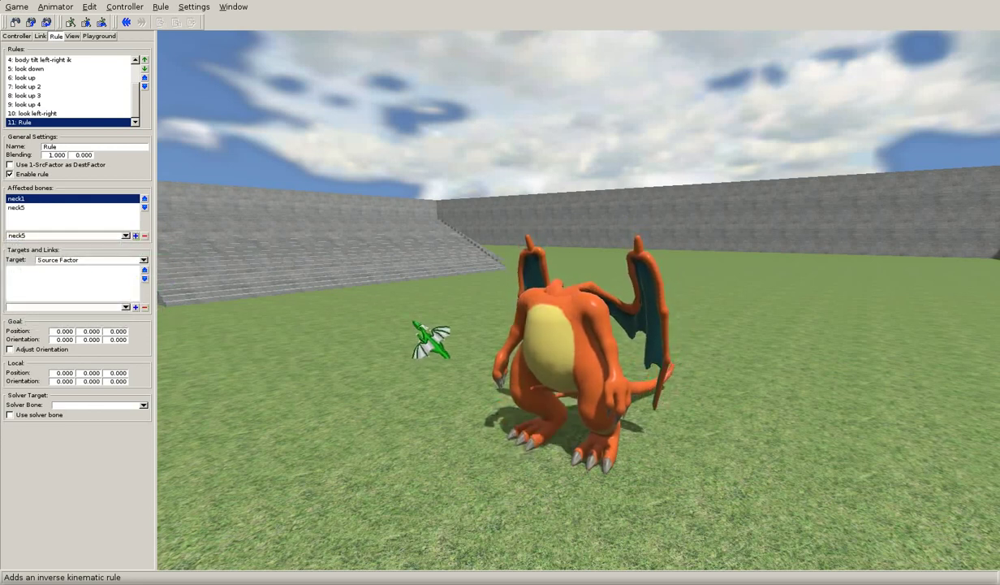
Try second goal position values of 2 and 1.5 for the Inverse Kinematic rule, with the third value at 0.5.
right_click_drag(397, 309, 312, 309)
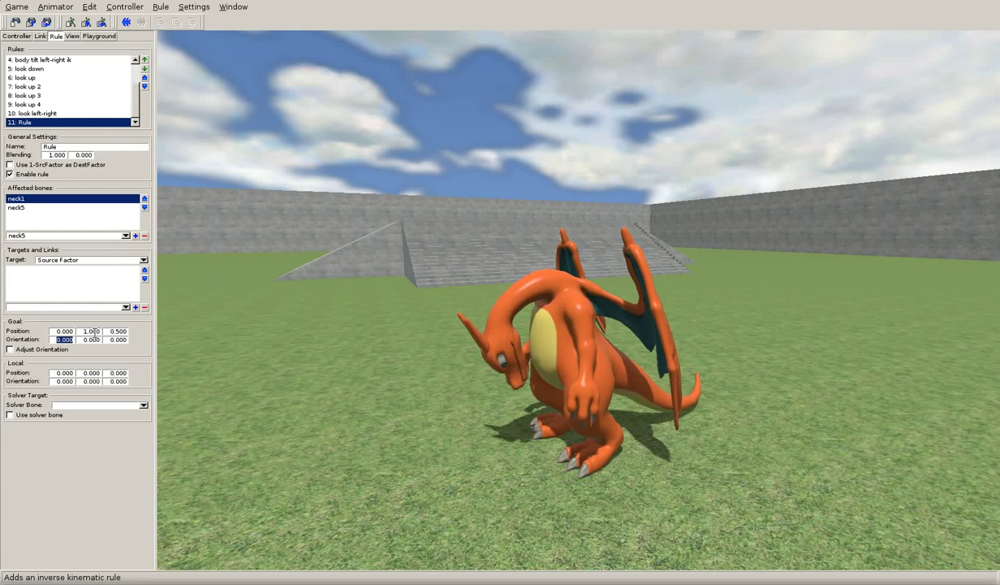
type("2")
key("Tab")
key("shift+Tab")
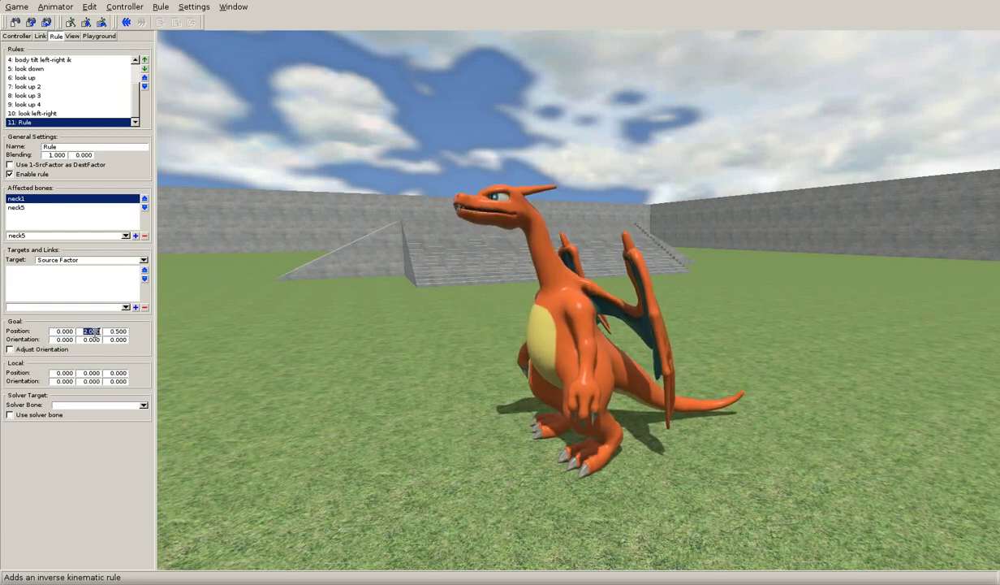
type("1.5")
key("Tab")
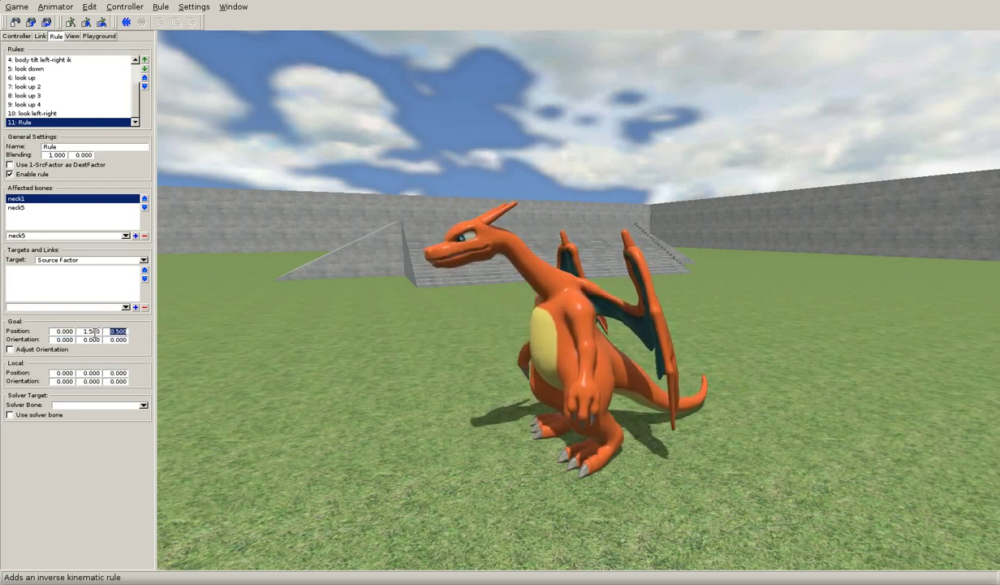
Set the Inverse Kinematic rule's goal position to 0.5, 1.3, 0.5 and view the neck pose.
key("Tab")
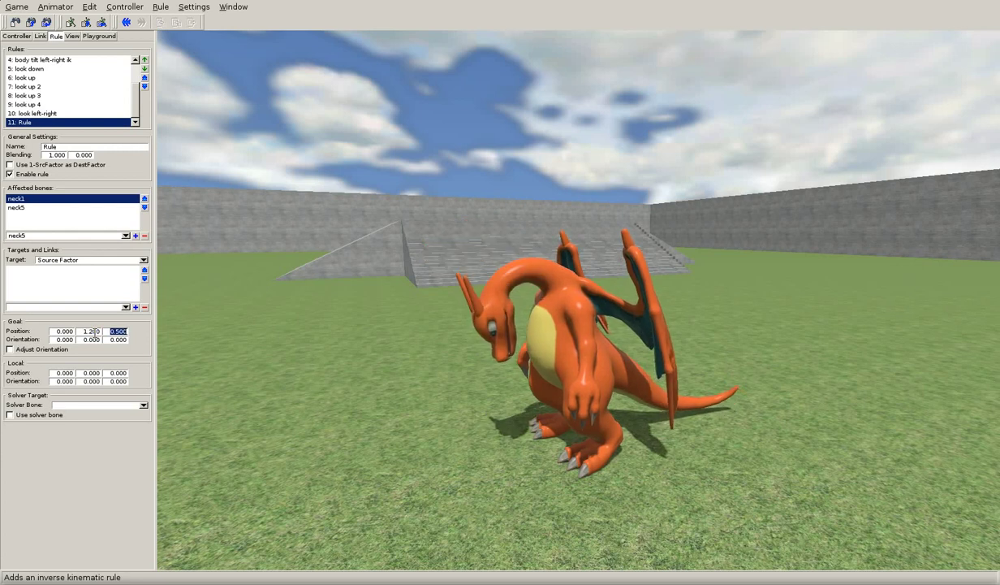
type("1.3")
key("Tab")
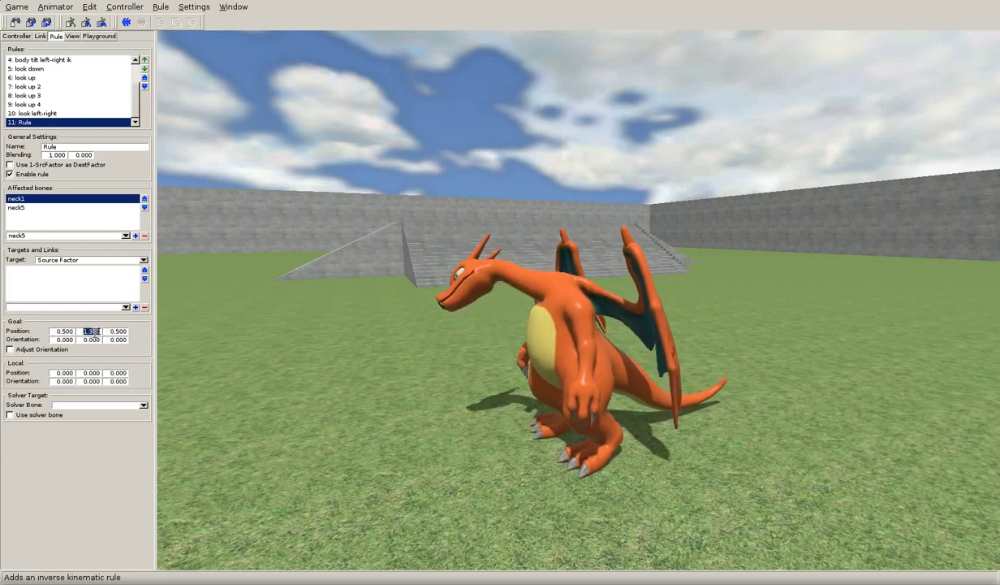
middle_click_drag(571, 406, 462, 402)
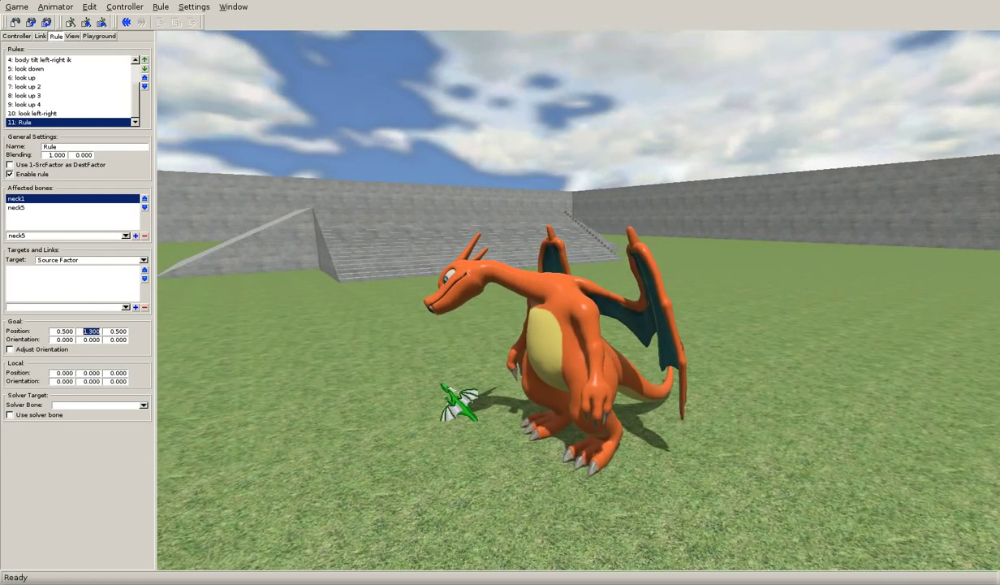
Check the available links and link targets of the Inverse Kinematic rule.
left_click(125, 307)
left_click(126, 307)
left_click(143, 260)
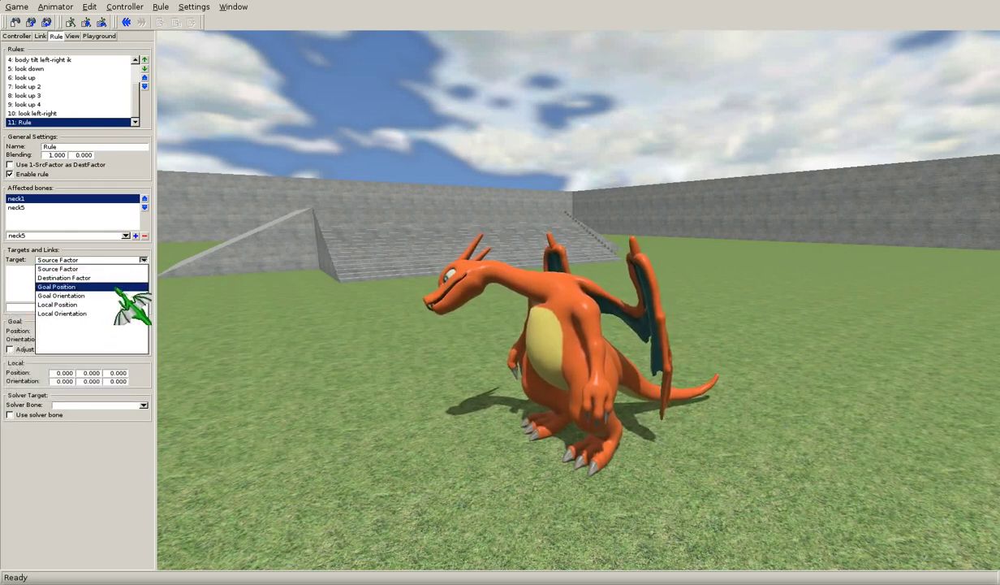
left_click(144, 260)
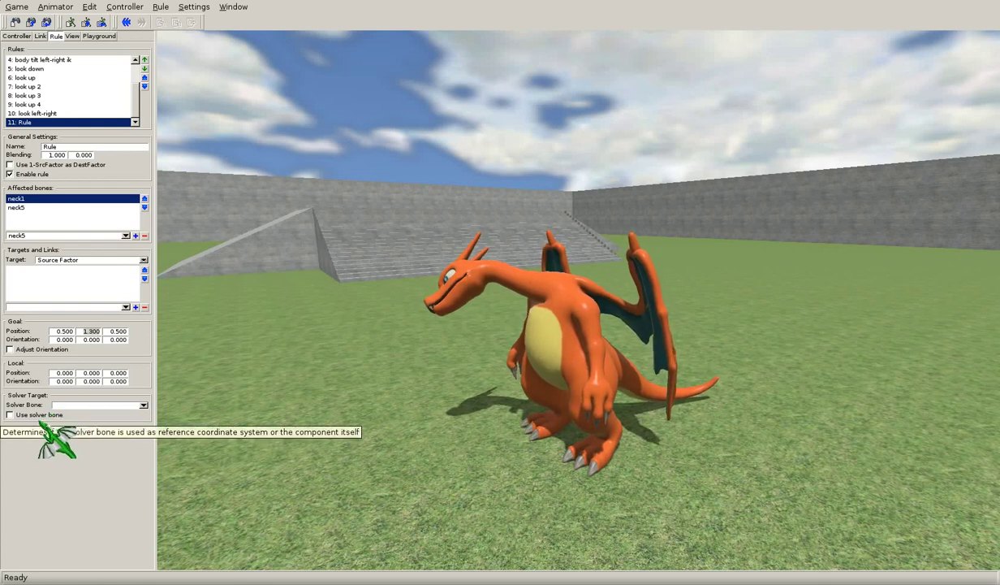
Choose breather as the solver bone and enable using the solver bone for the Inverse Kinematic rule.
left_click(143, 404)
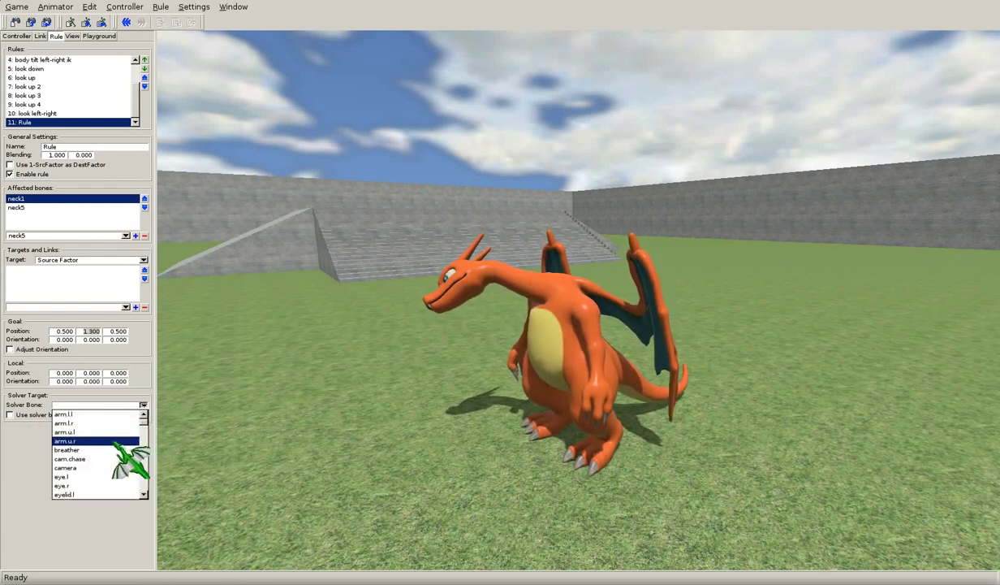
left_click(67, 449)
left_click(39, 414)
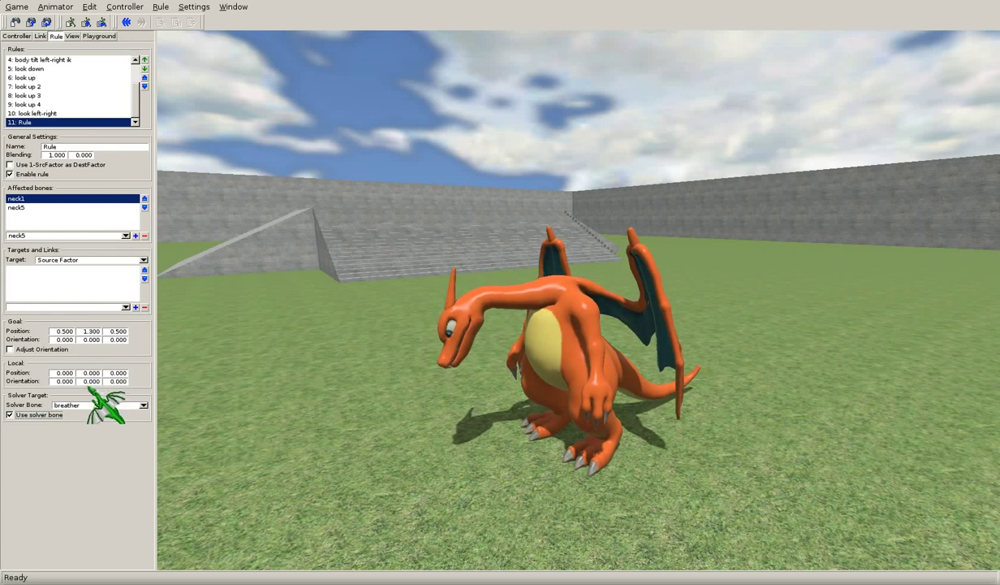
Set the goal position relative to the solver bone to 0, 0.2, 0 and the goal orientation to zero, with orientation adjustment enabled.
type("0")
key("Tab")
type("0")
key("Tab")
type("0")
key("Tab")
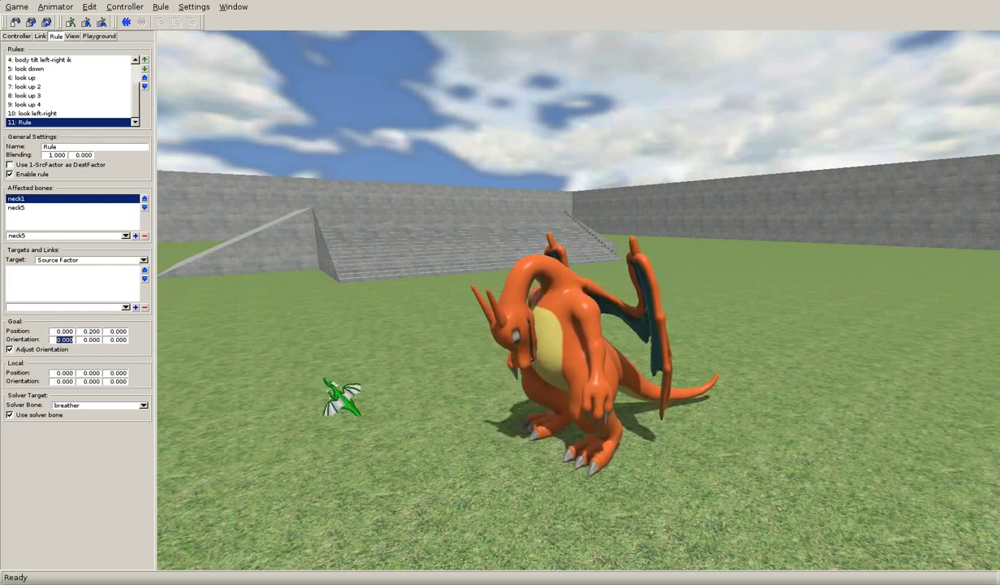
Disable orientation adjustment for the Inverse Kinematic goal and compare the head pose from the side.
right_click_drag(318, 373, 355, 385)
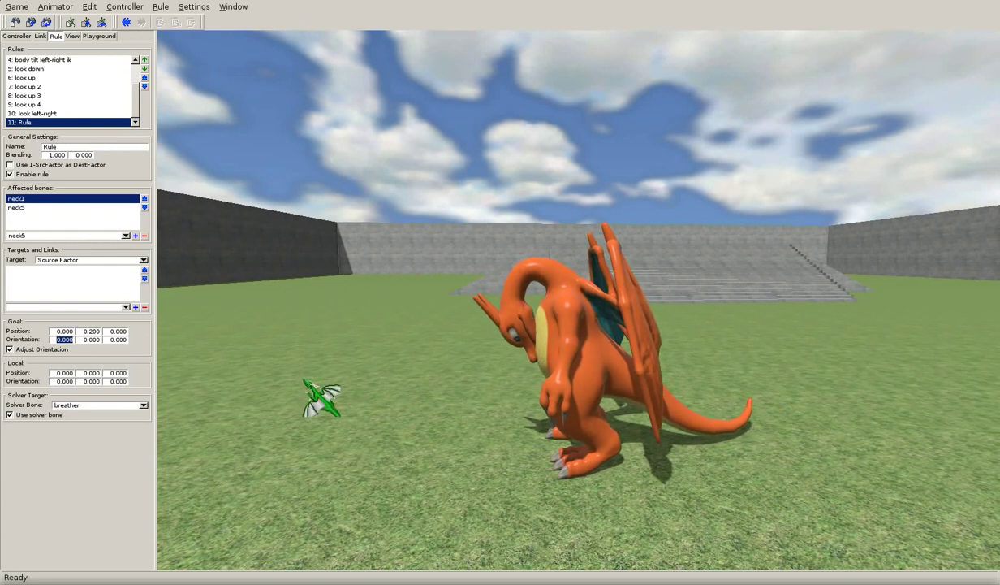
left_click(9, 350)
right_click_drag(554, 361, 546, 315)
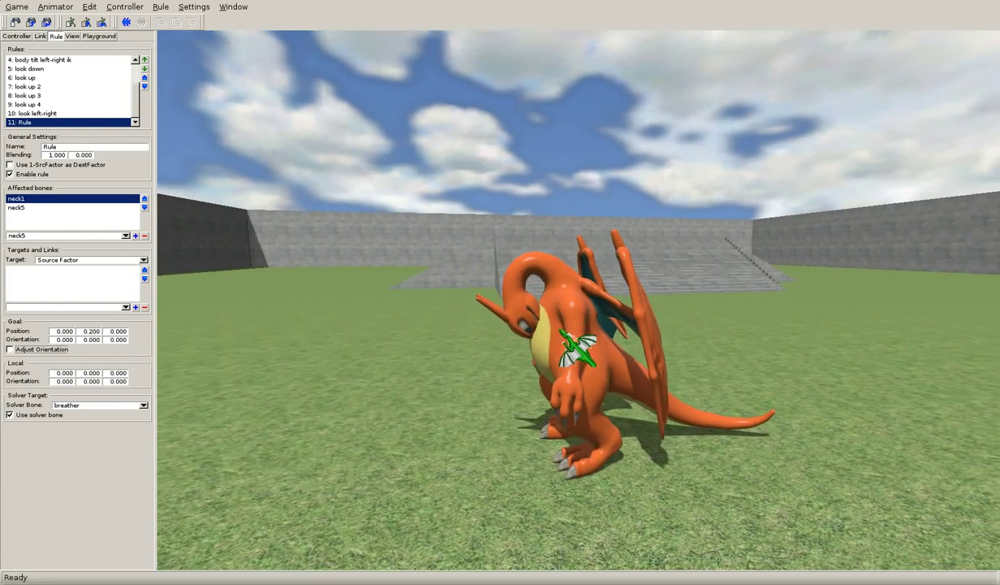
right_click_drag(540, 351, 585, 346)
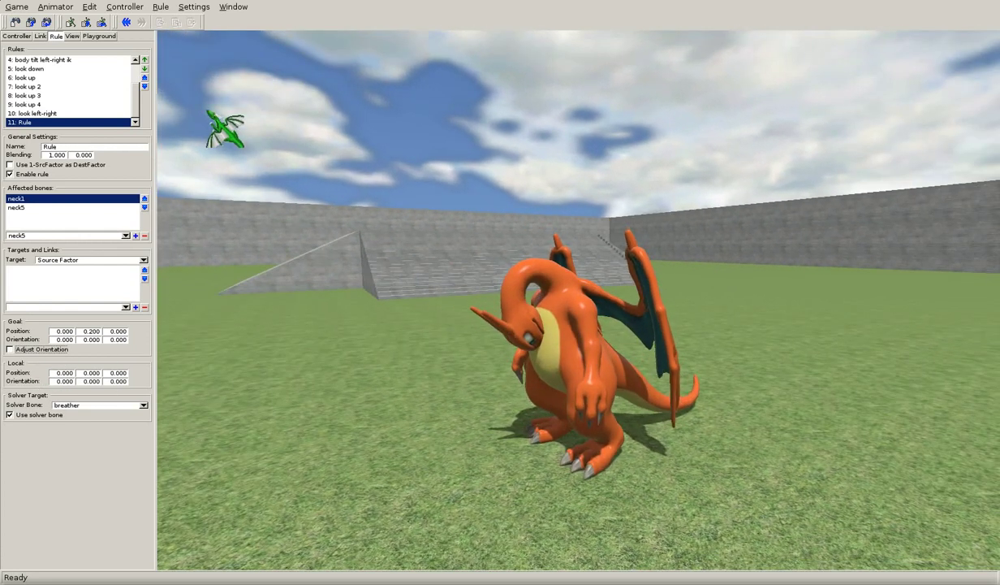
Remove the Inverse Kinematic rule from the animator.
left_click(160, 7)
left_click(161, 7)
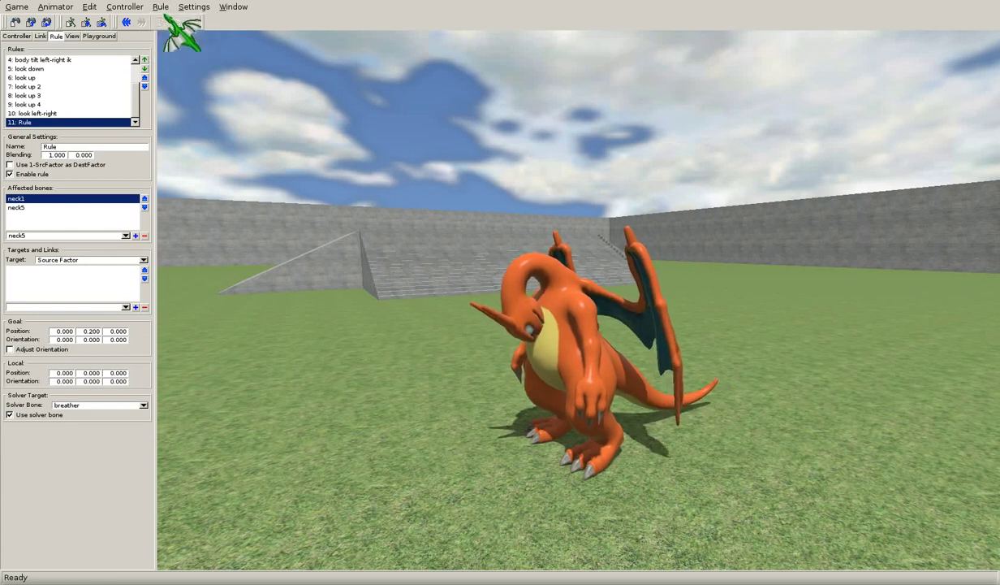
left_click(161, 8)
left_click(171, 31)
Add a State Snapshot rule after the look left-right rule.
left_click(162, 8)
mouse_move(172, 20)
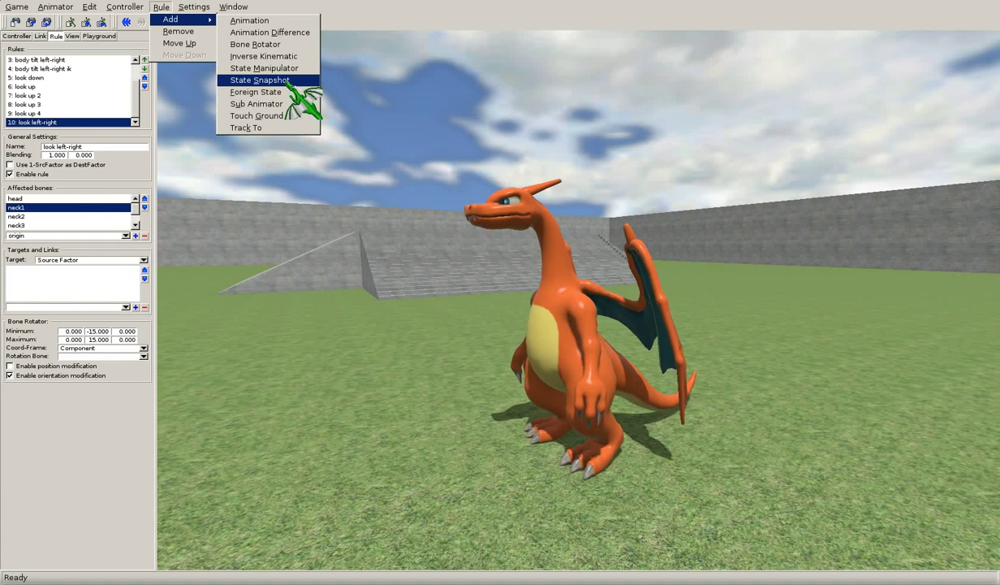
left_click(286, 81)
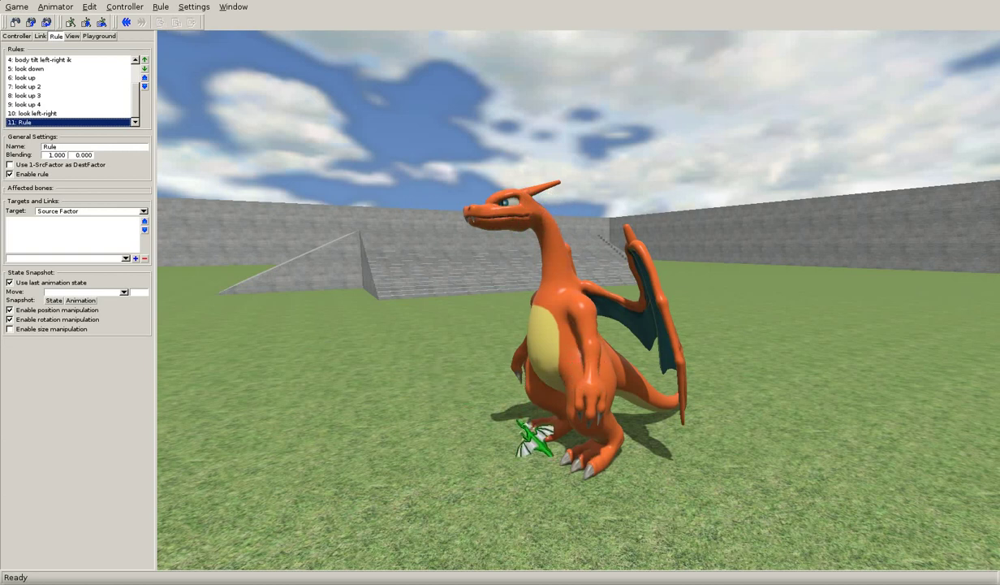
Examine the State Snapshot rule's link targets and its place in the list of rules.
middle_click_drag(504, 423, 602, 422)
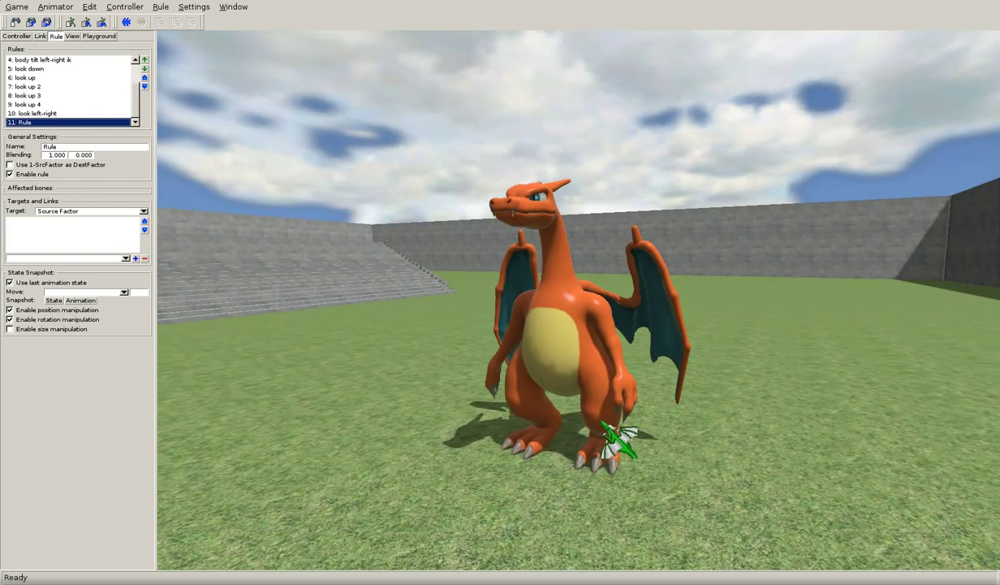
middle_click_drag(636, 435, 542, 476)
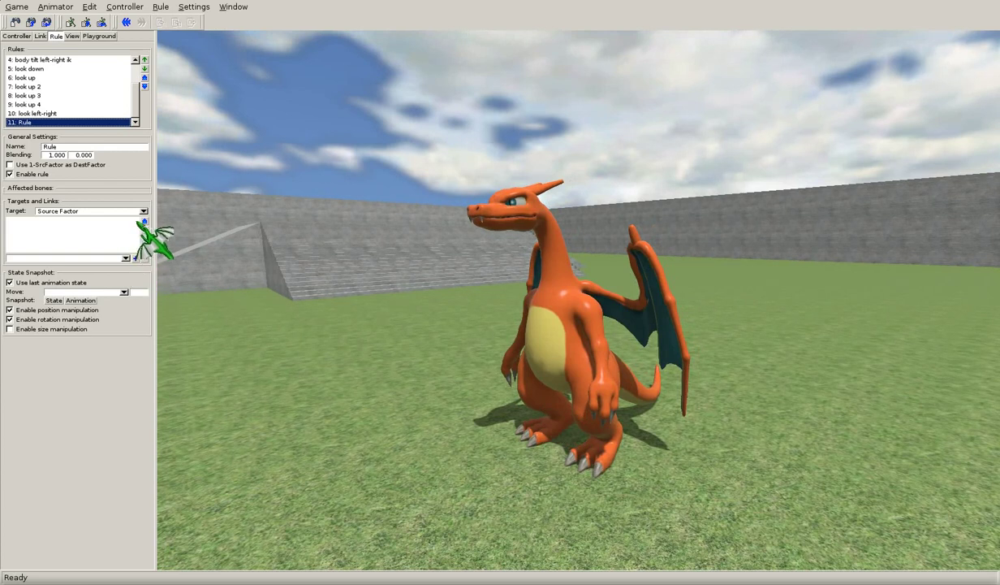
left_click(144, 213)
left_click(146, 221)
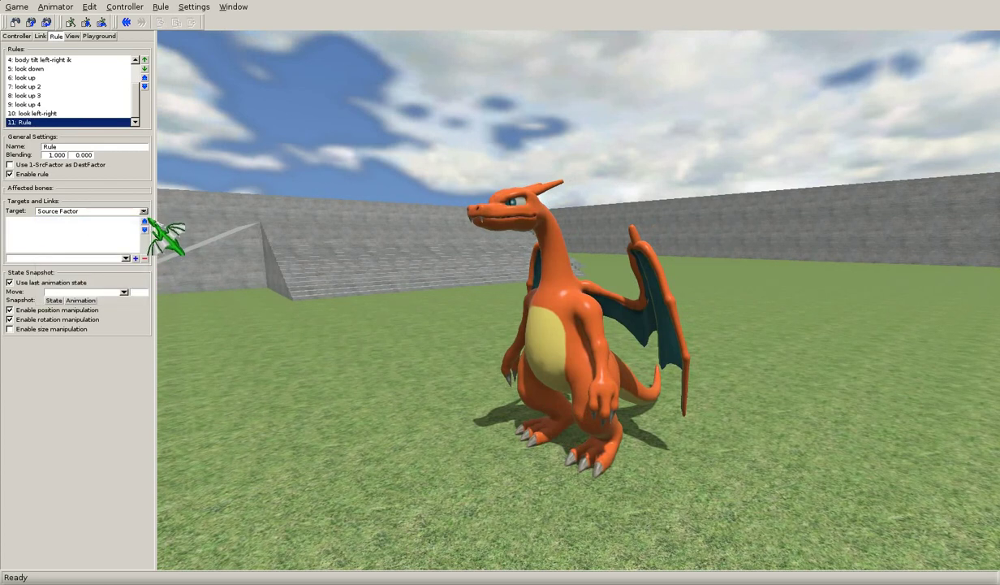
middle_click_drag(330, 311, 333, 317)
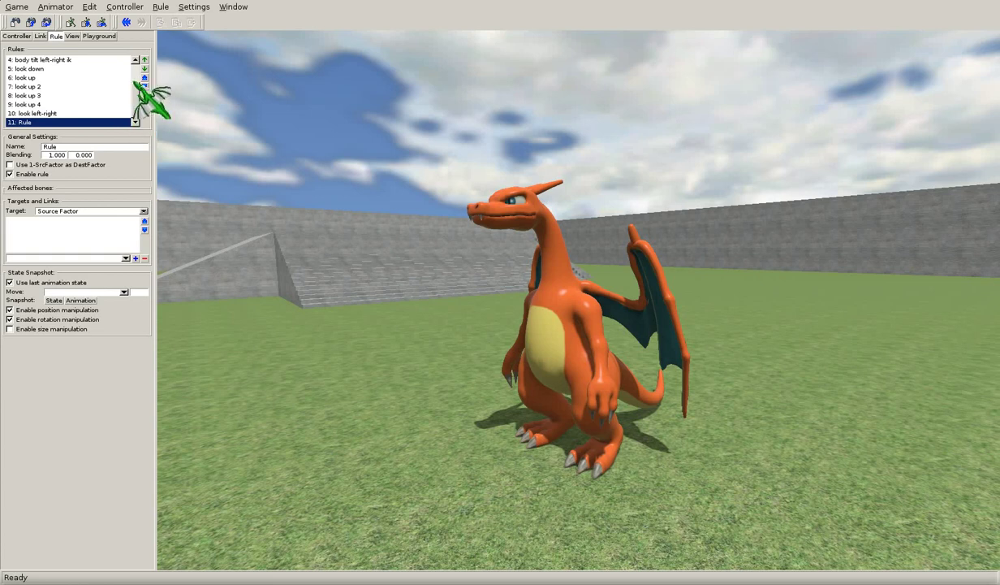
scroll(137, 90, "up", 1)
scroll(137, 91, "down", 1)
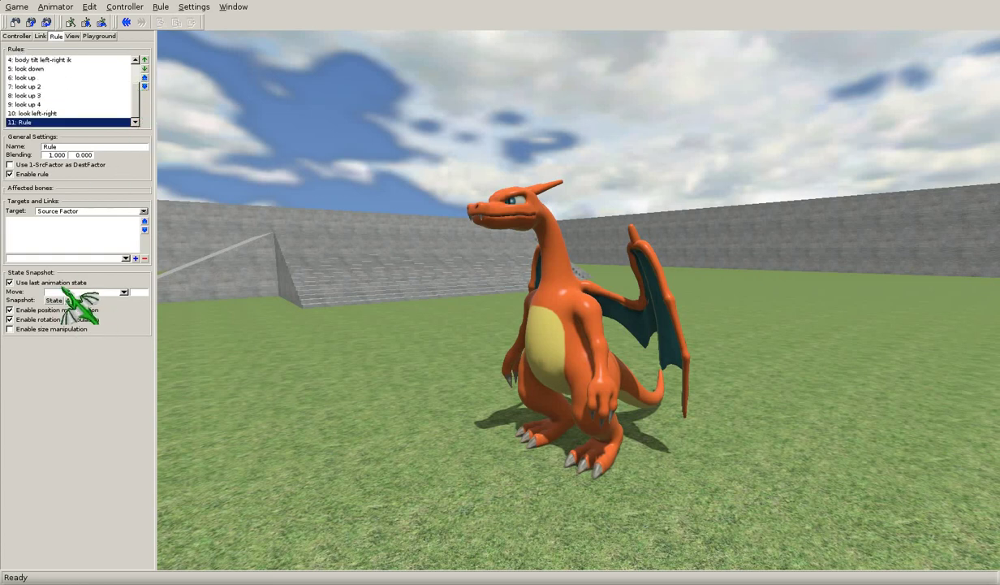
left_click_drag(136, 106, 69, 62)
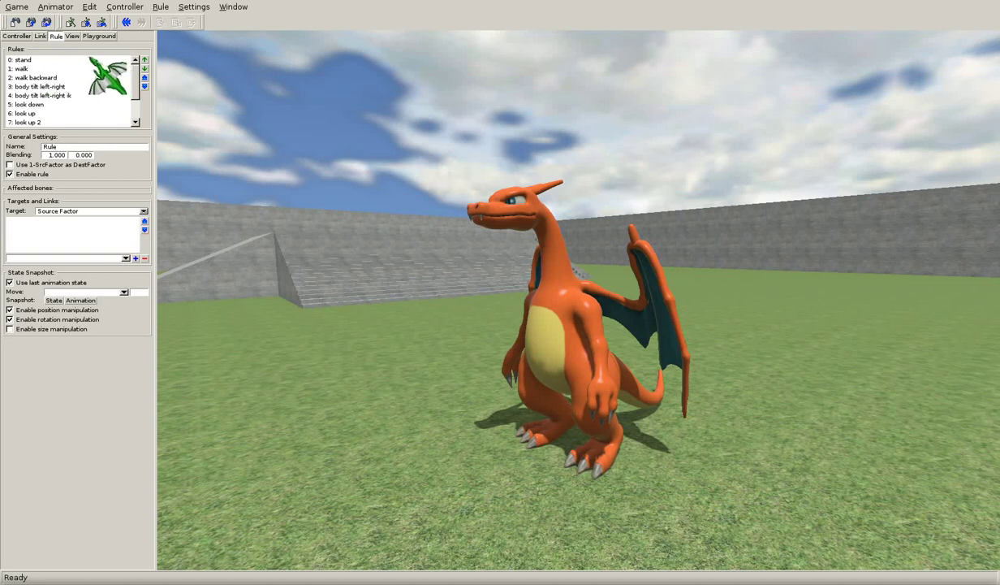
left_click_drag(134, 73, 134, 126)
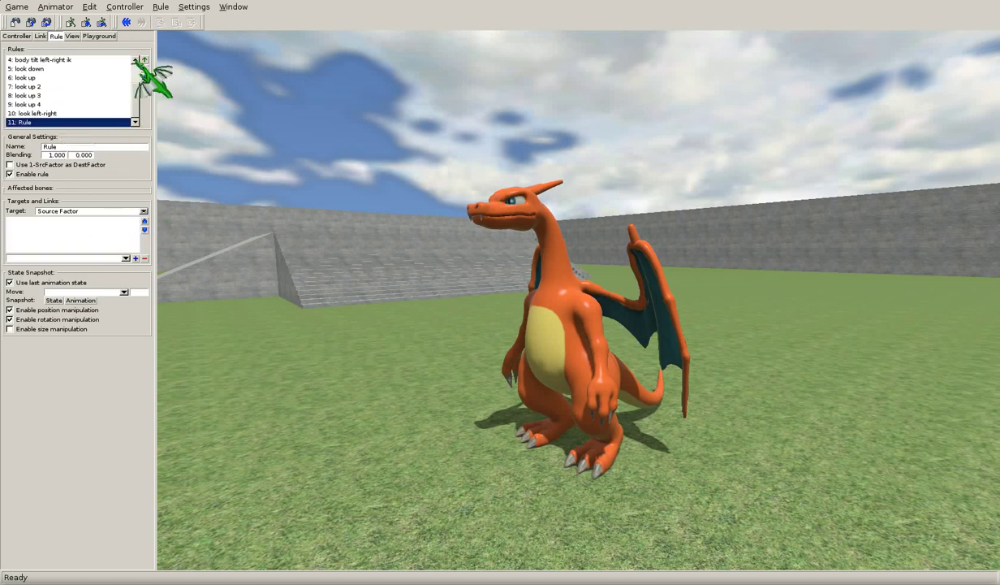
Replace the State Snapshot rule with a Foreign State rule and select the new rule.
left_click(161, 7)
left_click(177, 31)
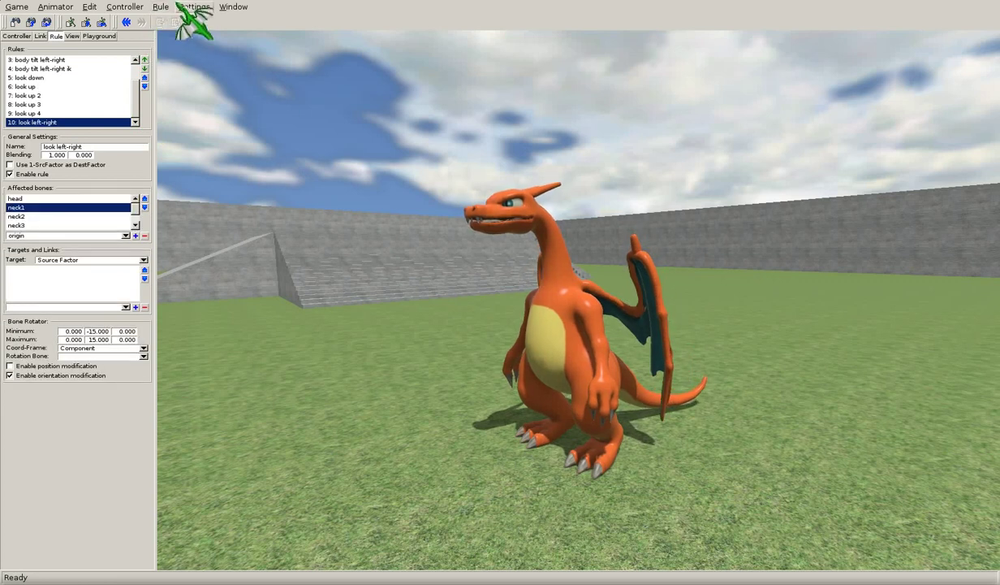
left_click(161, 7)
mouse_move(182, 19)
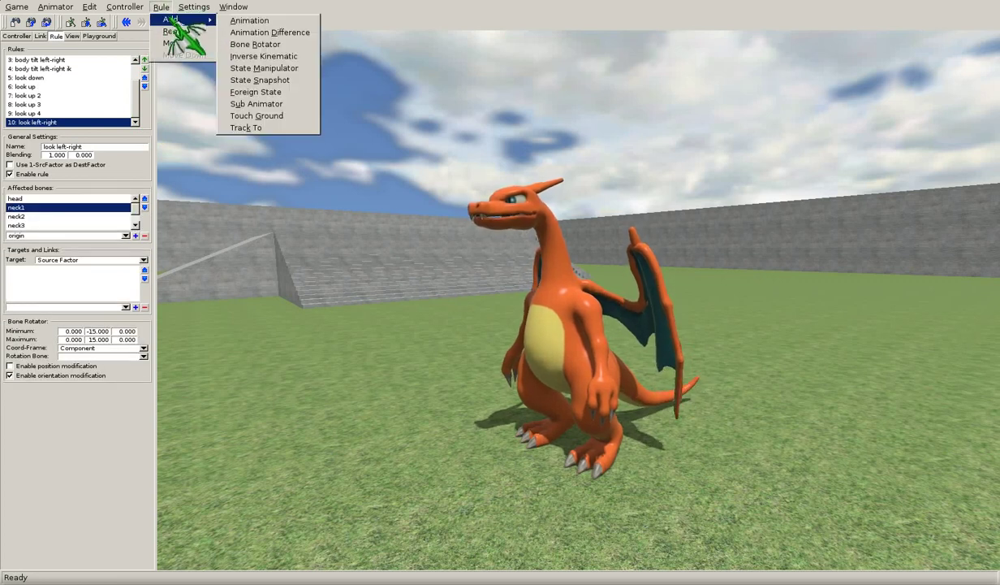
left_click(280, 93)
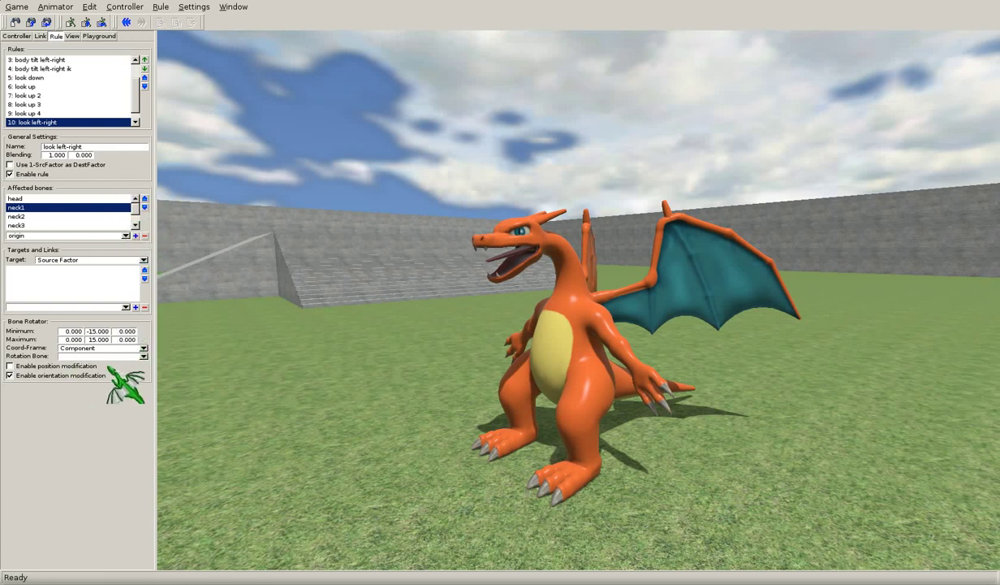
left_click(41, 125)
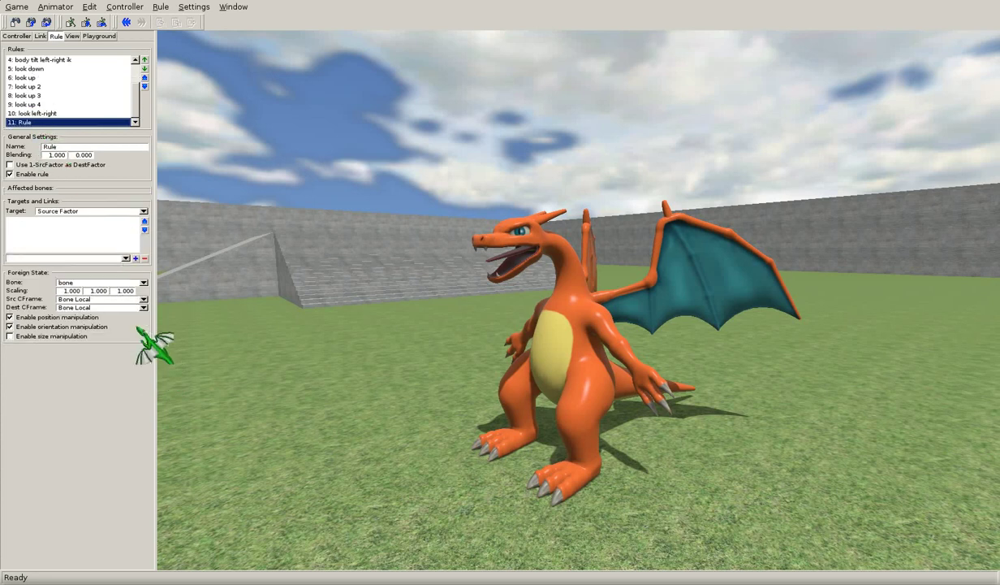
Add the head bone to the affected bones of the Foreign State rule.
left_click(143, 282)
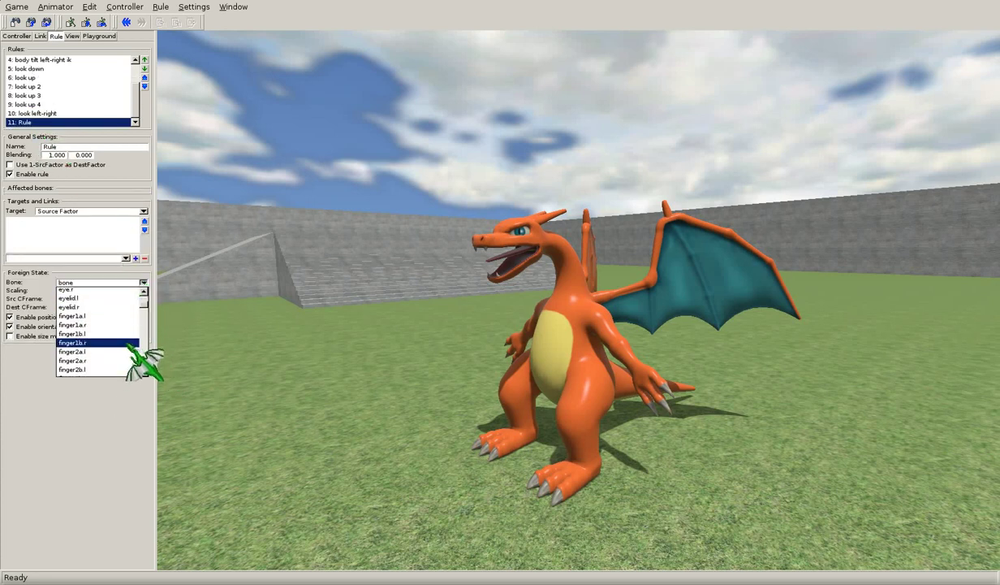
left_click(151, 296)
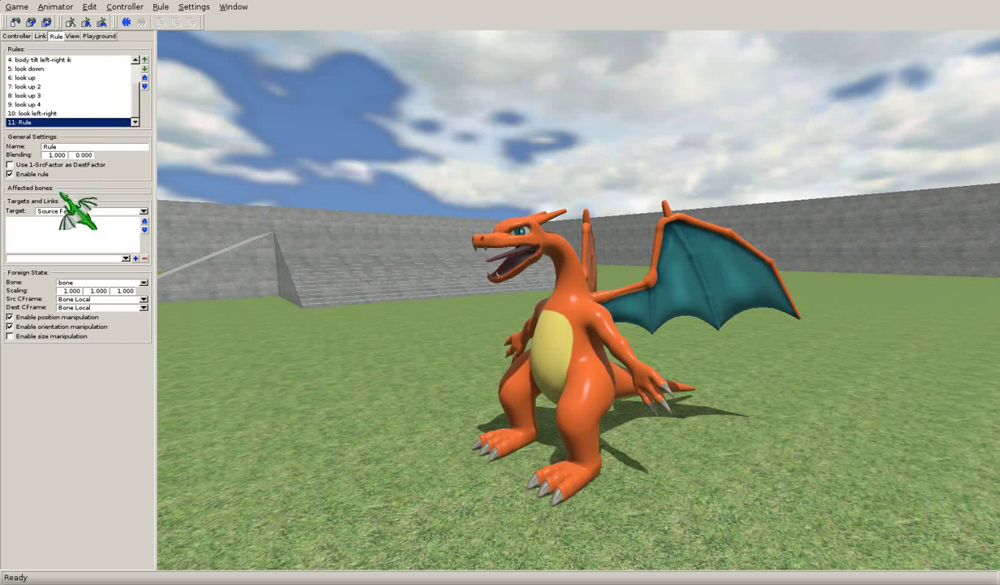
left_click(55, 190)
left_click(126, 235)
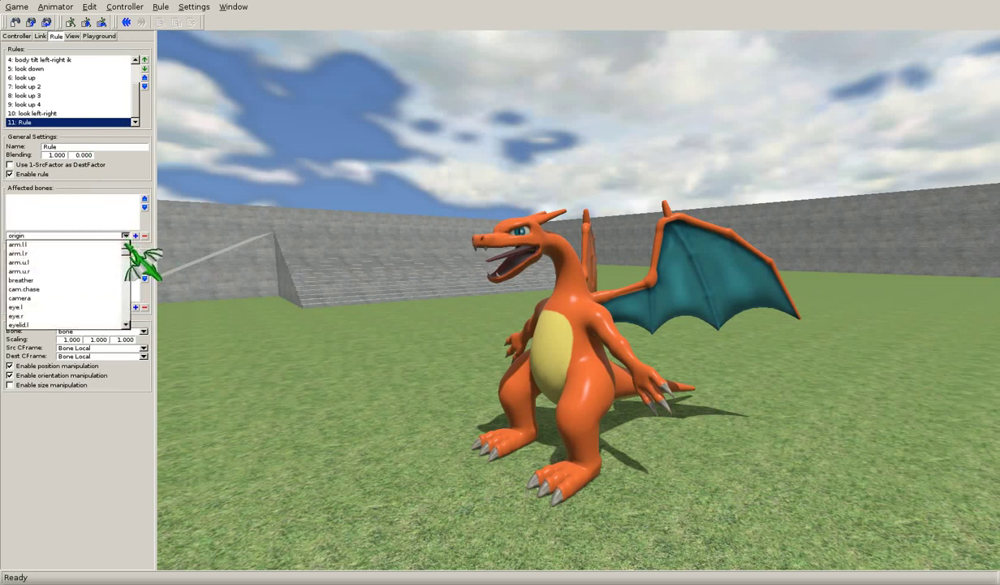
mouse_move(125, 252)
left_mouse_down()
mouse_move(126, 278)
mouse_move(126, 269)
left_mouse_up()
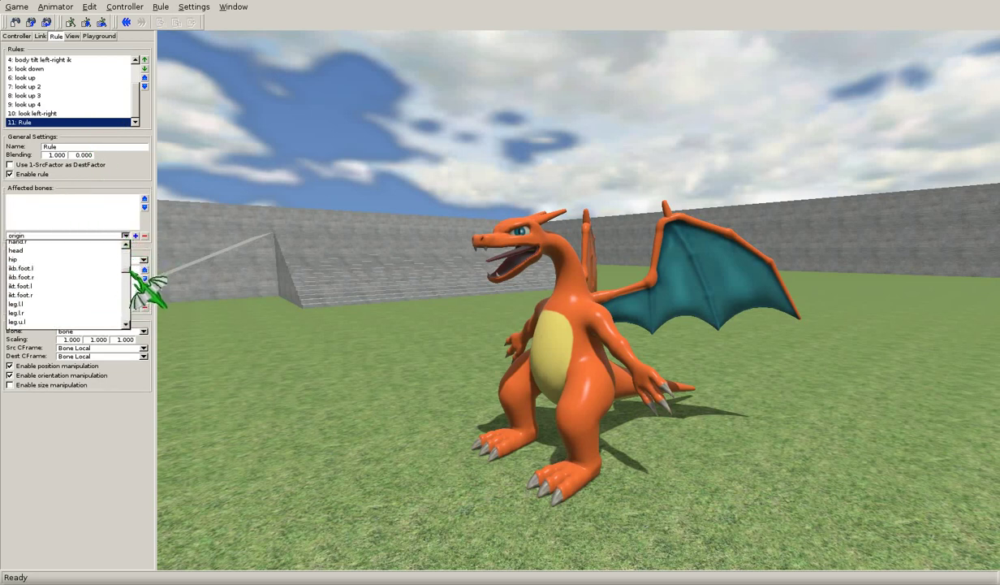
left_click(79, 251)
left_click(135, 236)
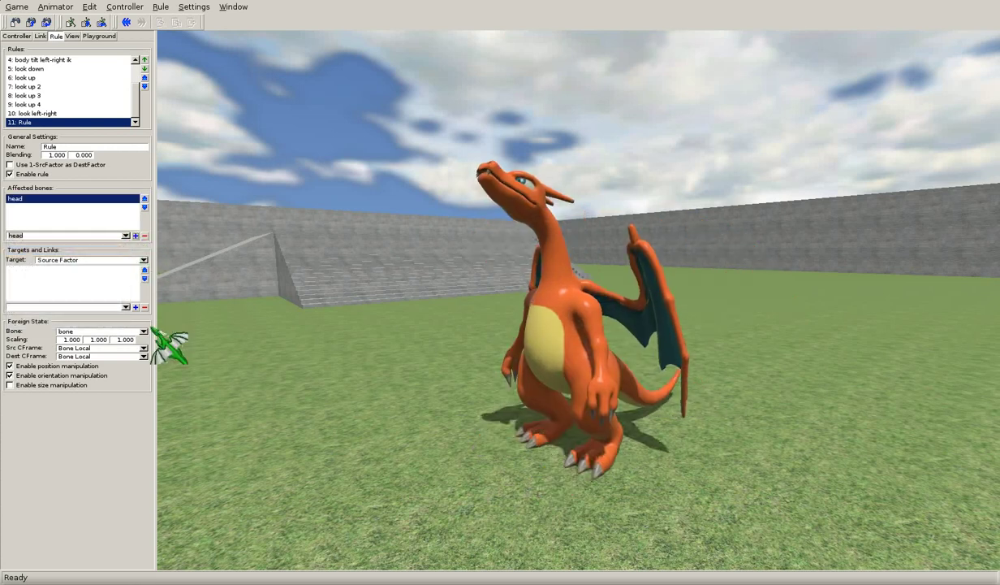
Set the Foreign State rule's source bone to breather and disable its position manipulation.
left_click(143, 331)
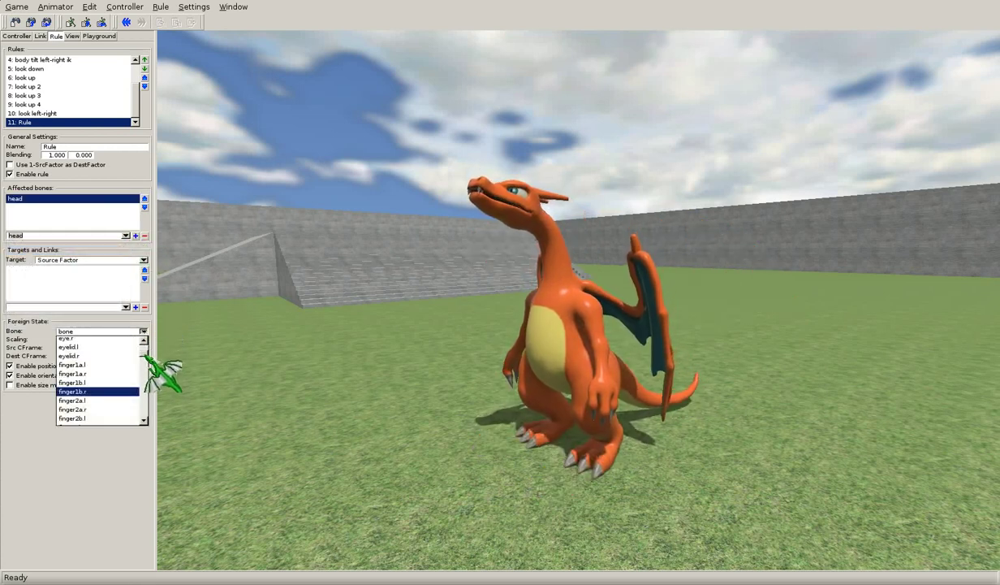
mouse_move(146, 355)
left_mouse_down()
mouse_move(148, 377)
mouse_move(149, 355)
left_mouse_up()
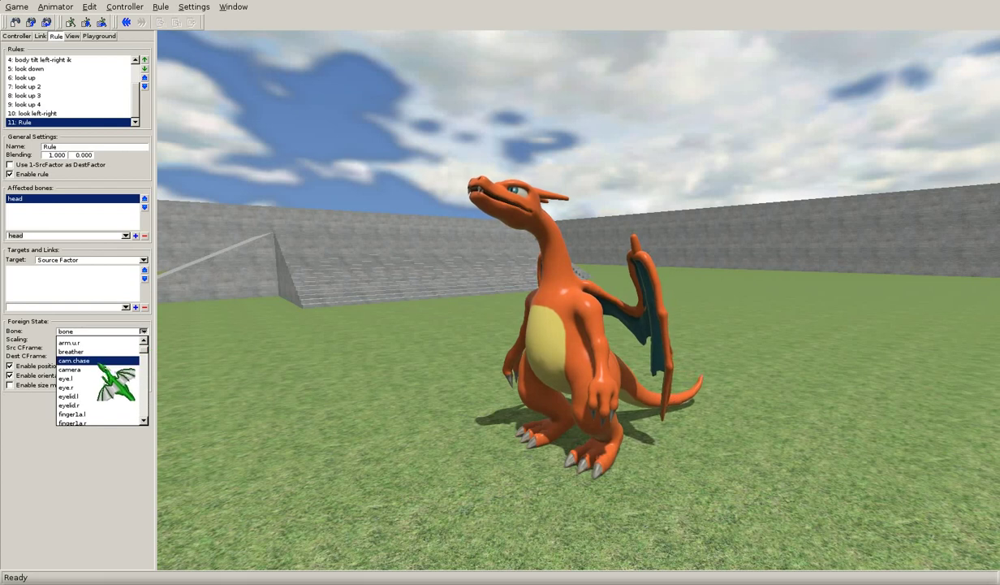
left_click(81, 351)
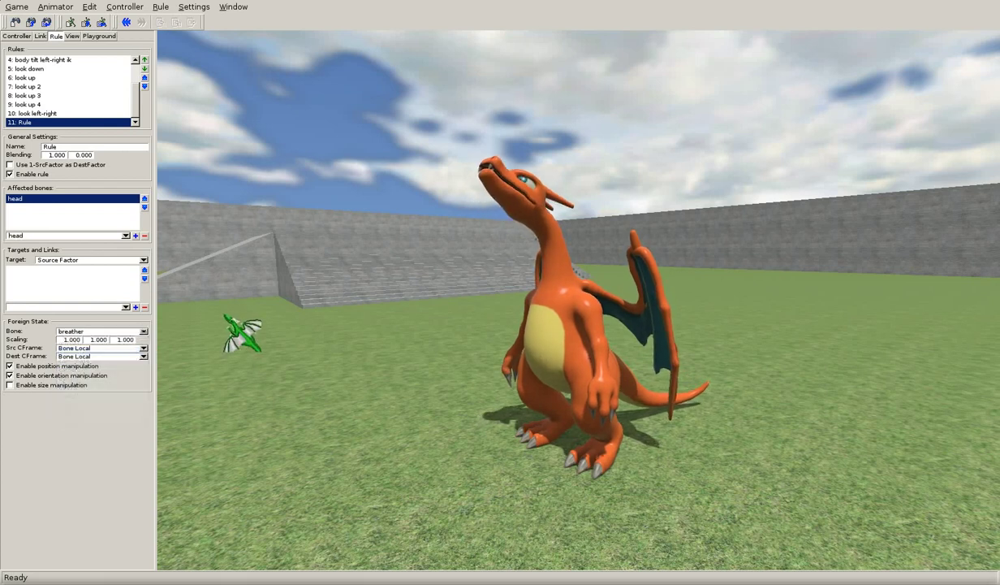
left_click(54, 366)
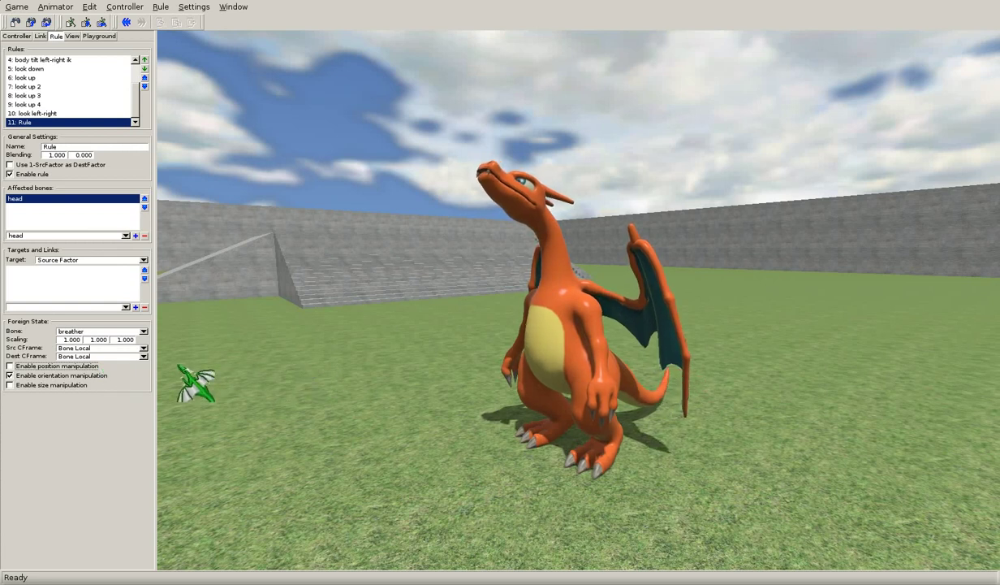
Set the rule's source coordinate frame to Bone Local and its destination coordinate frame to Component.
left_click(145, 347)
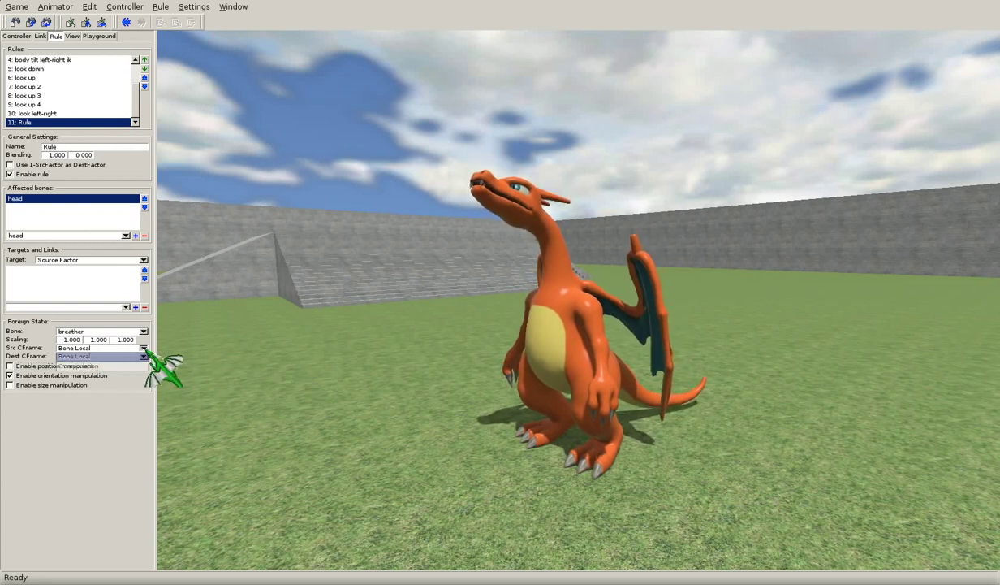
left_click(123, 366)
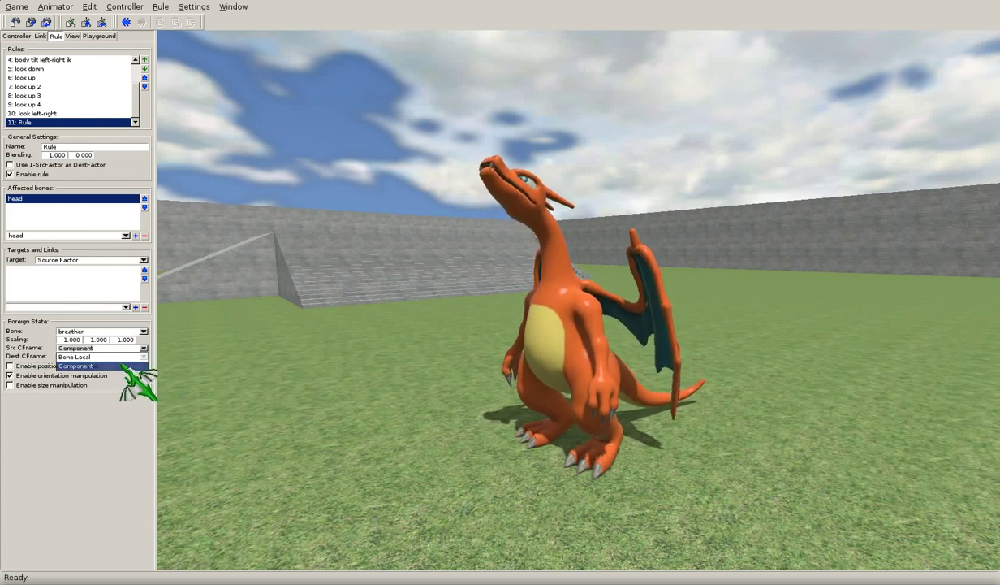
left_click(145, 348)
left_click(144, 356)
left_click(143, 356)
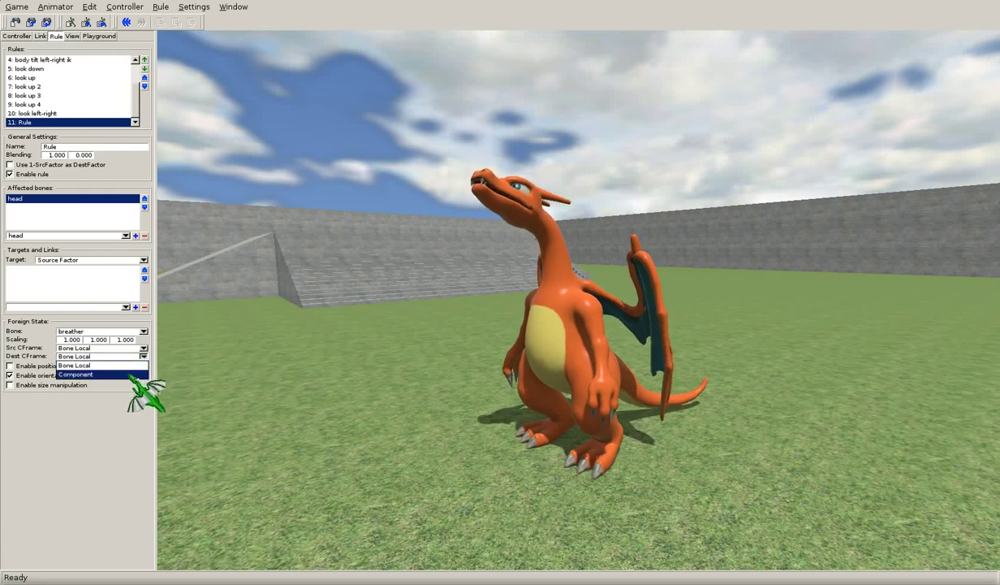
left_click(143, 375)
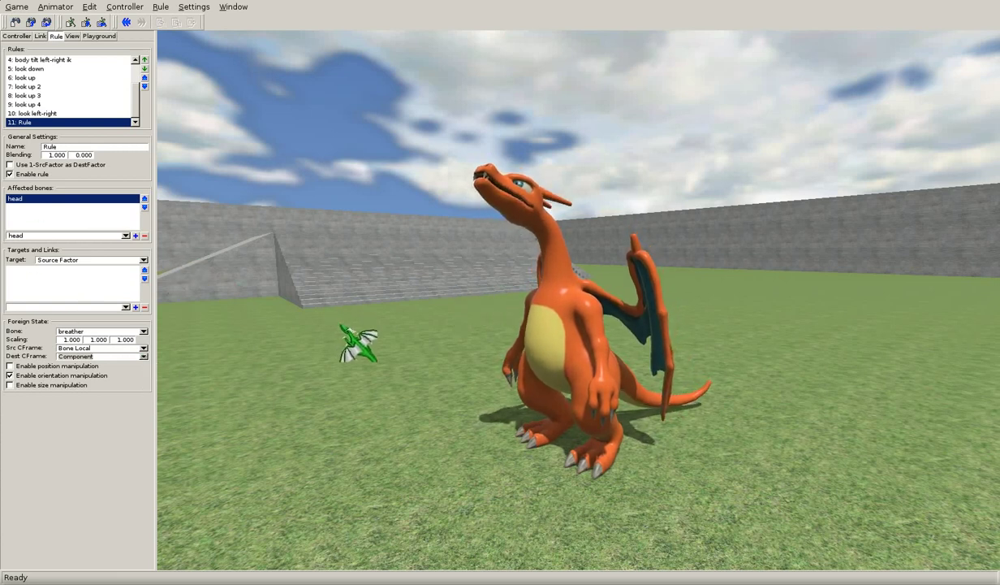
middle_click_drag(412, 306, 535, 329)
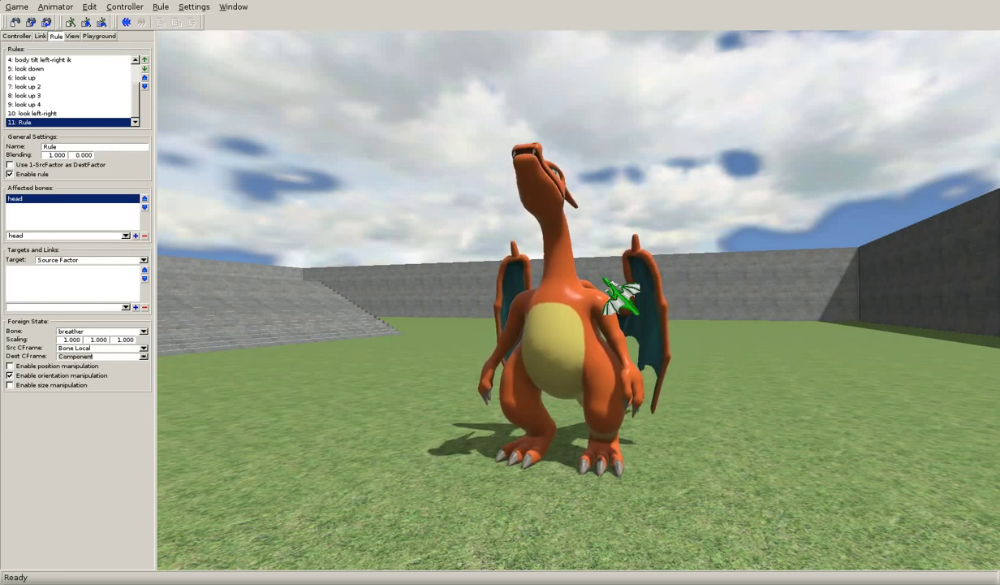
middle_click_drag(660, 290, 563, 297)
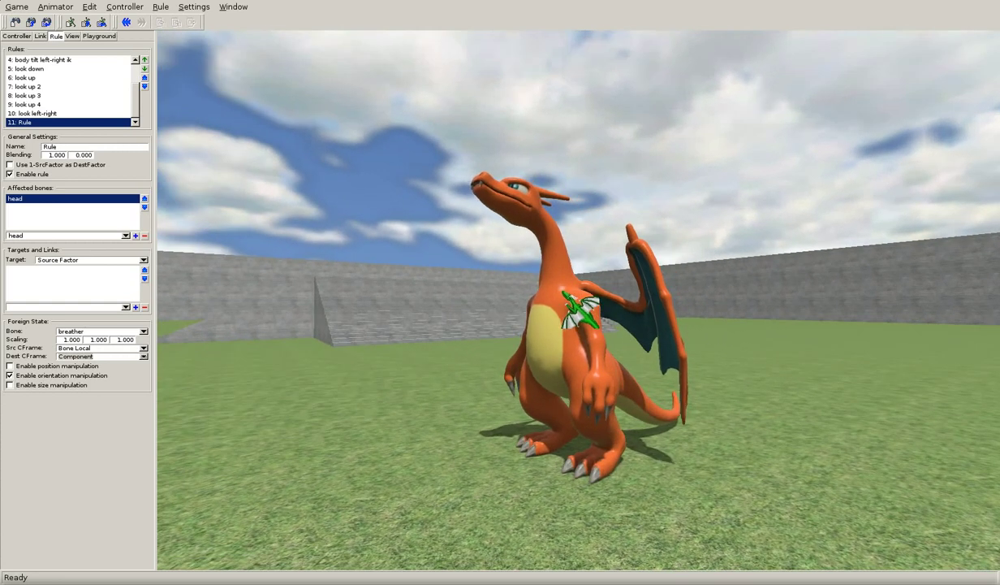
Replace the Foreign State rule with a Sub Animator rule and select the new rule.
left_click(160, 7)
left_click(171, 32)
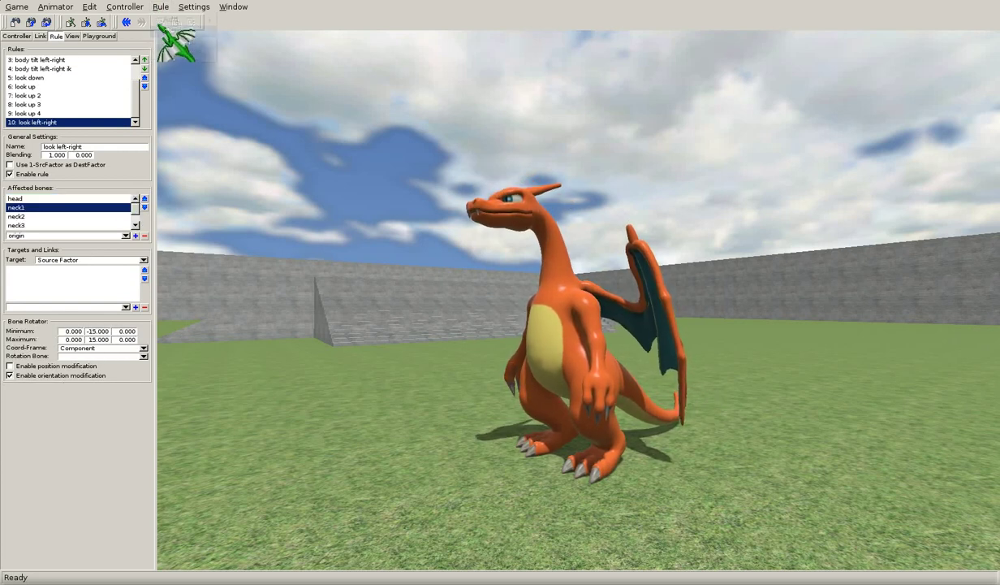
left_click(161, 8)
mouse_move(170, 21)
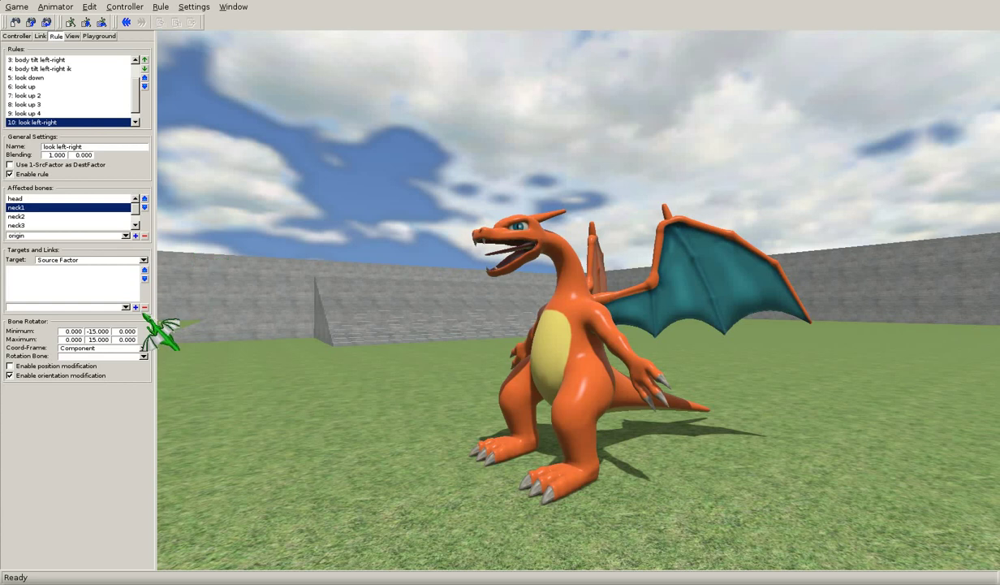
scroll(71, 116, "down", 1)
left_click(64, 120)
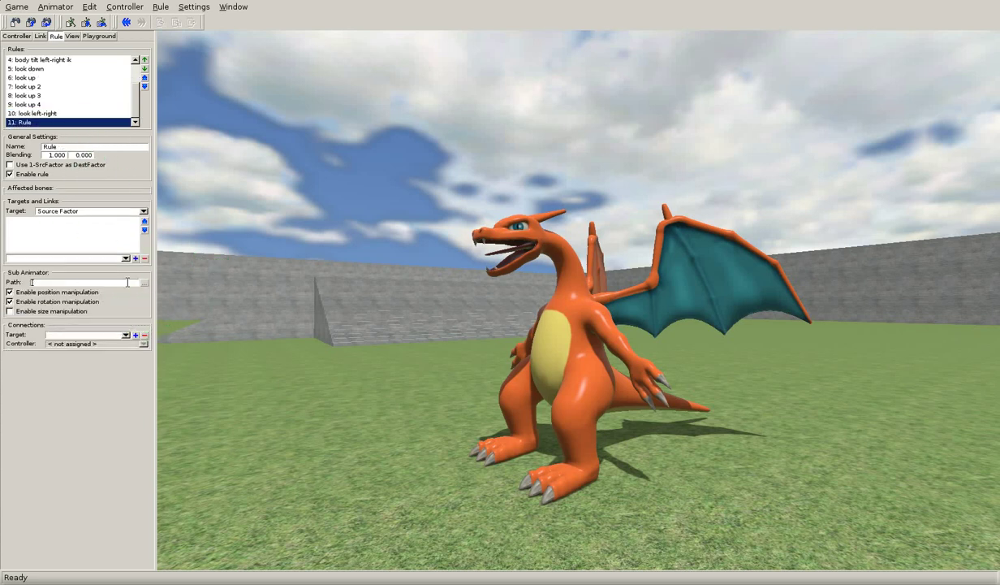
Browse for a sub animator file without choosing one, and assign the look left-right controller to a new connection target.
left_click(144, 282)
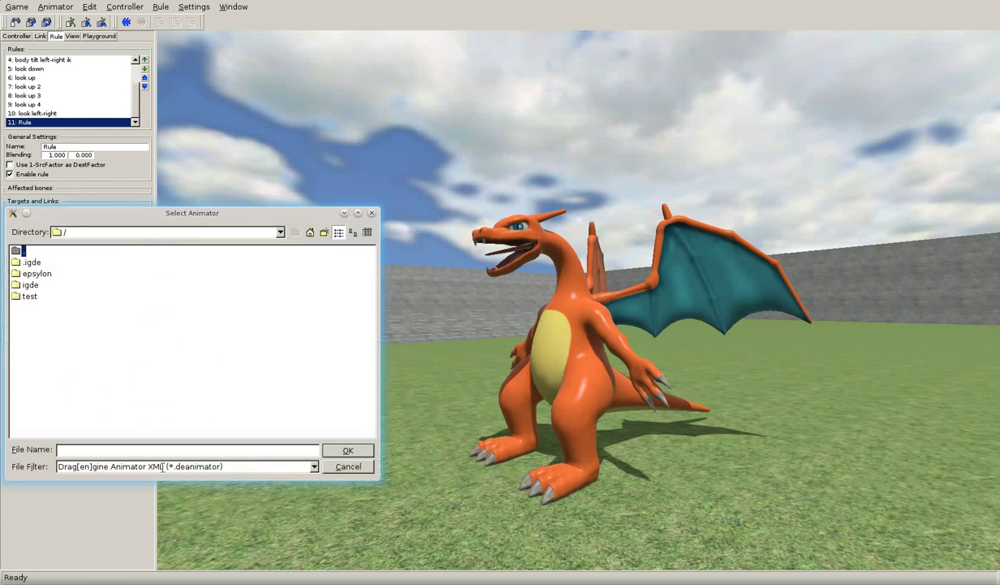
left_click(330, 467)
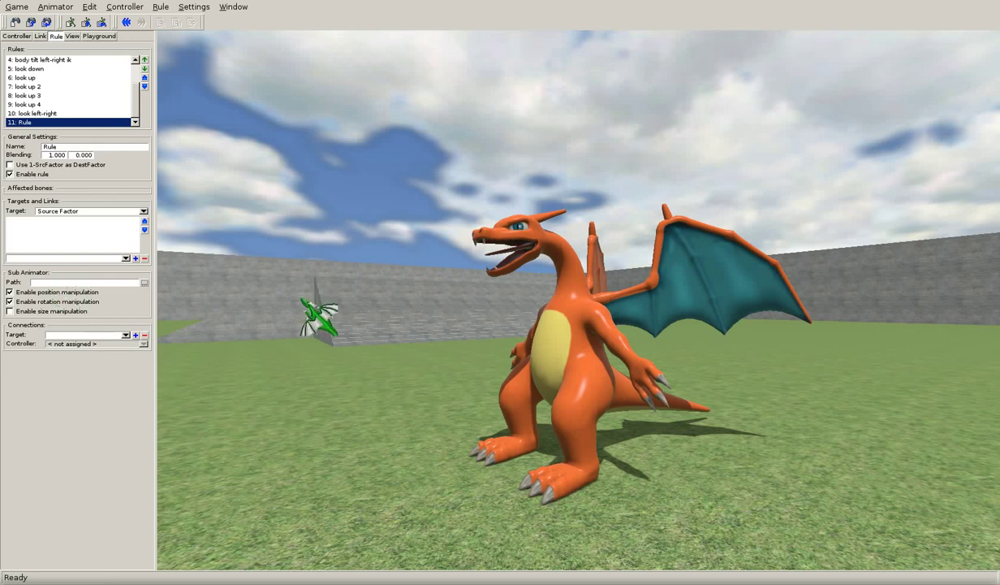
left_click(126, 335)
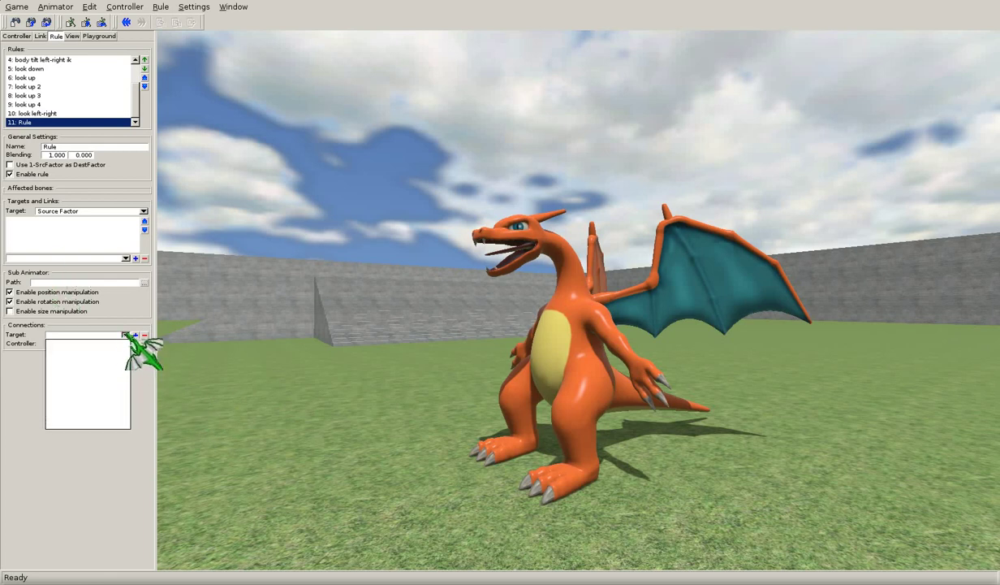
left_click(126, 334)
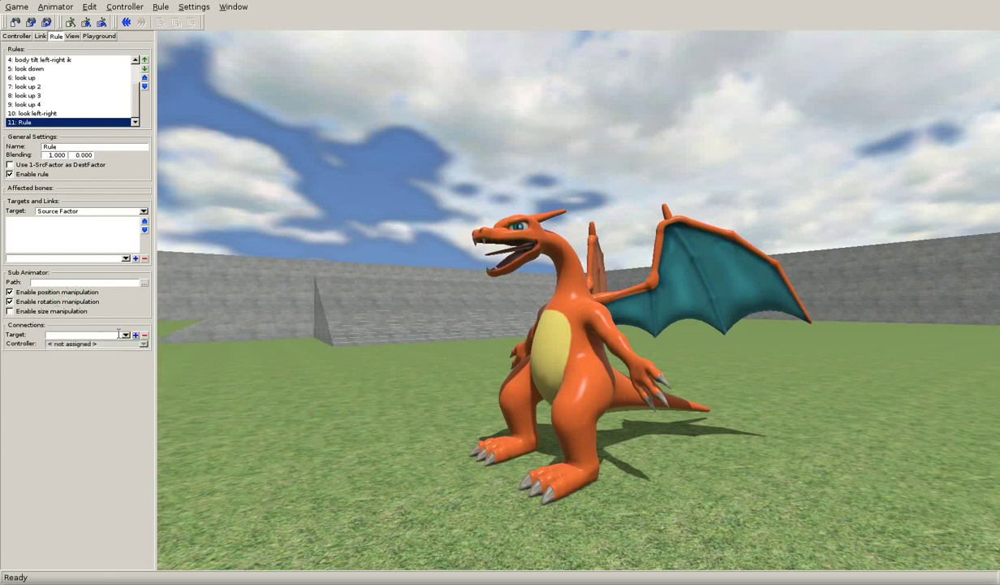
left_click(106, 336)
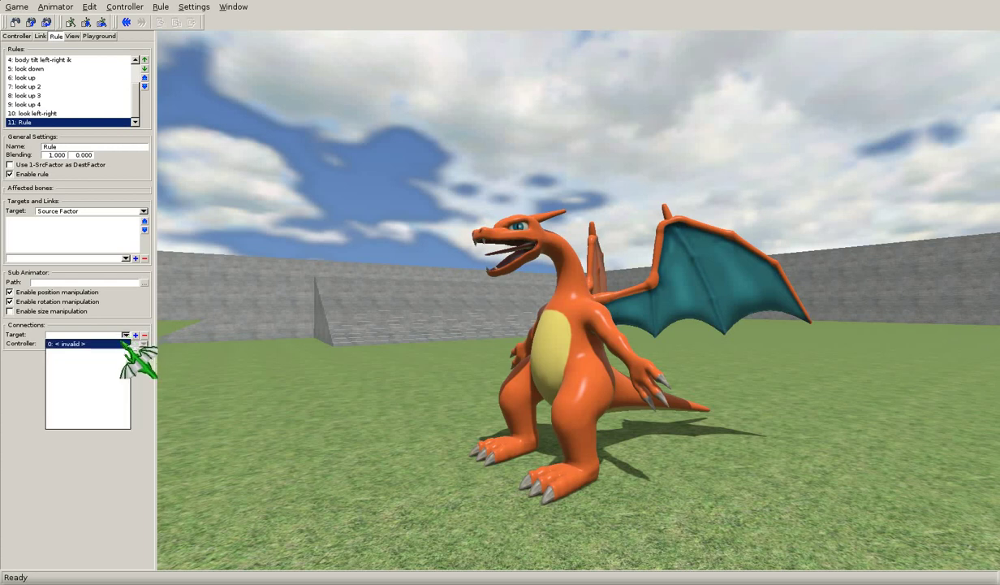
left_click(87, 342)
left_click(144, 343)
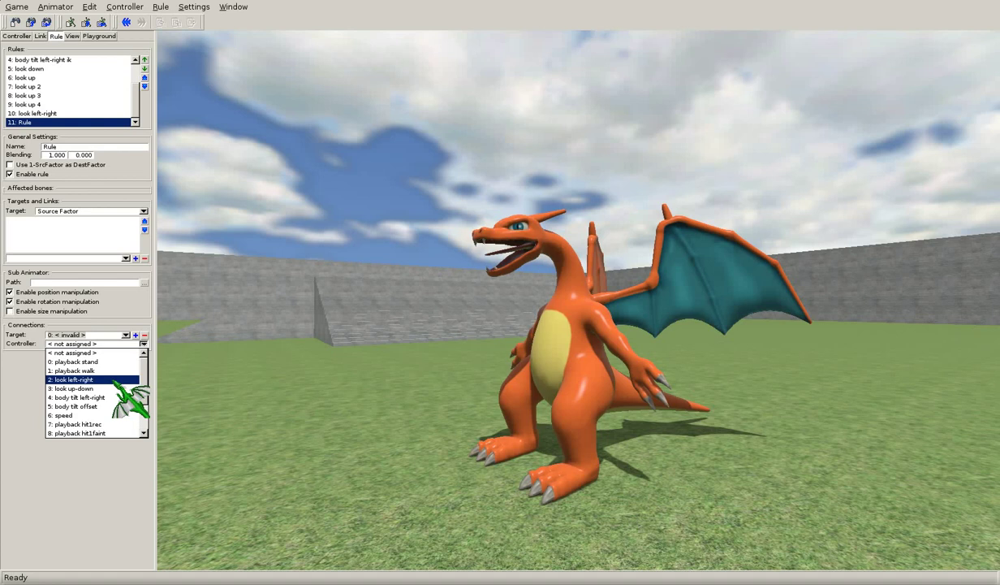
left_click(115, 380)
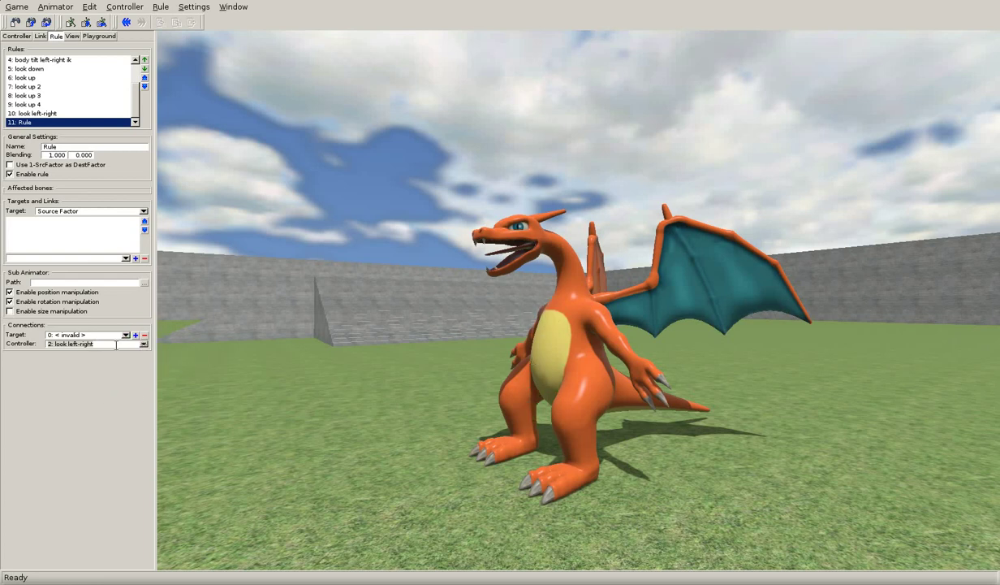
Replace the Sub Animator rule with a Track To rule and select the new rule.
middle_click_drag(595, 398, 567, 403)
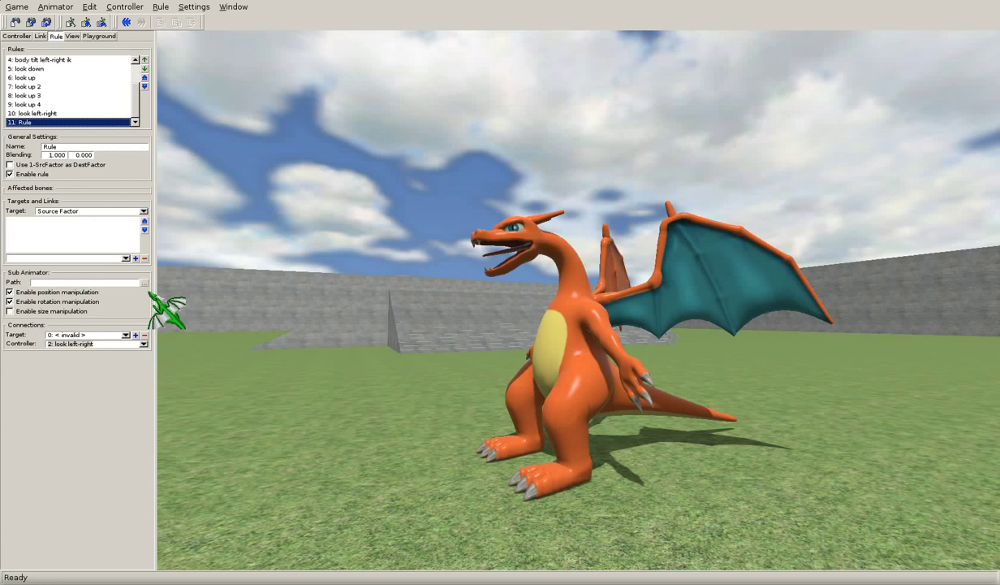
left_click(161, 6)
left_click(172, 31)
left_click(161, 6)
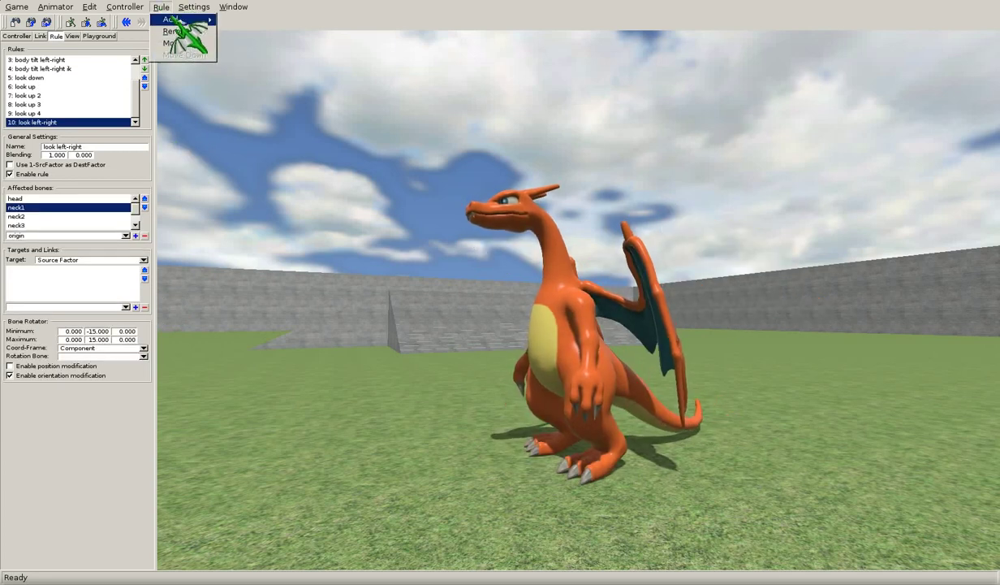
mouse_move(180, 19)
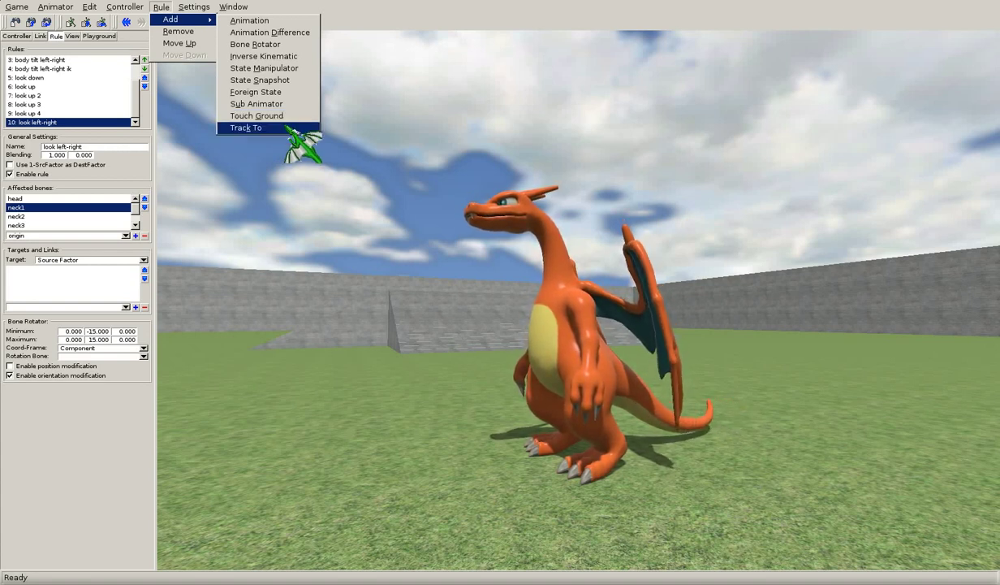
left_click(286, 128)
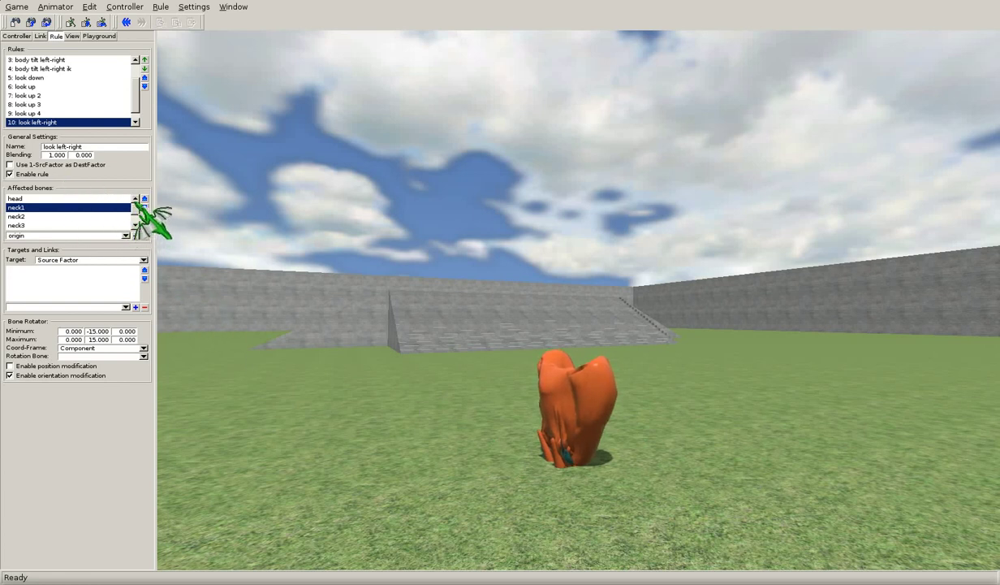
scroll(81, 121, "down", 1)
left_click(68, 121)
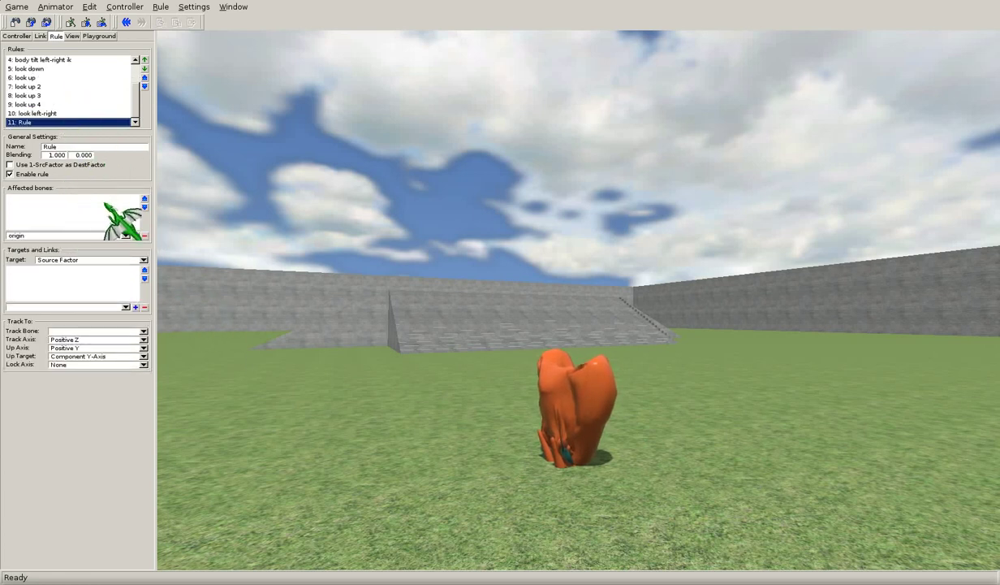
Add the origin bone to the Track To rule and review its track bone, track axis, up target and lock axis options.
left_click(136, 237)
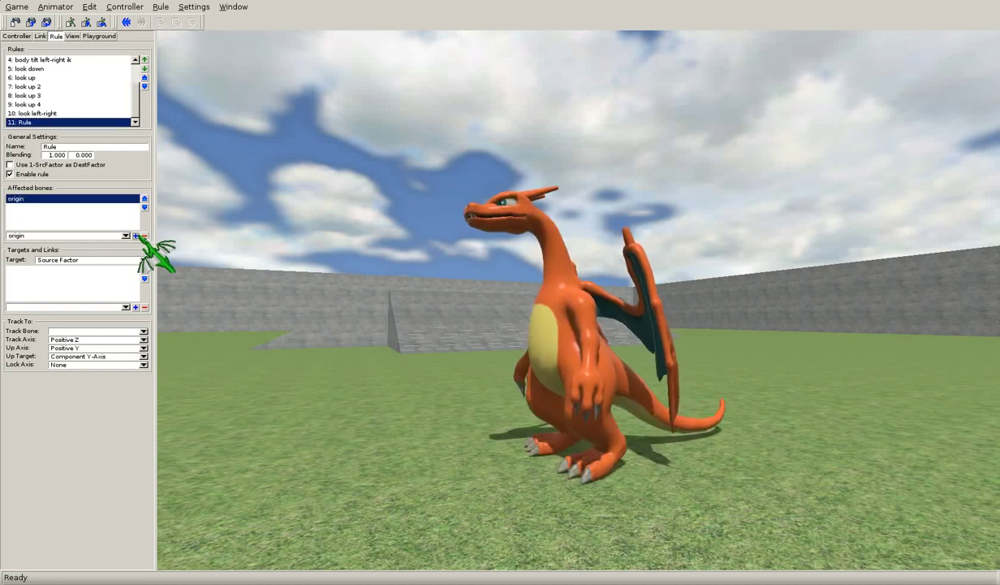
left_click(143, 331)
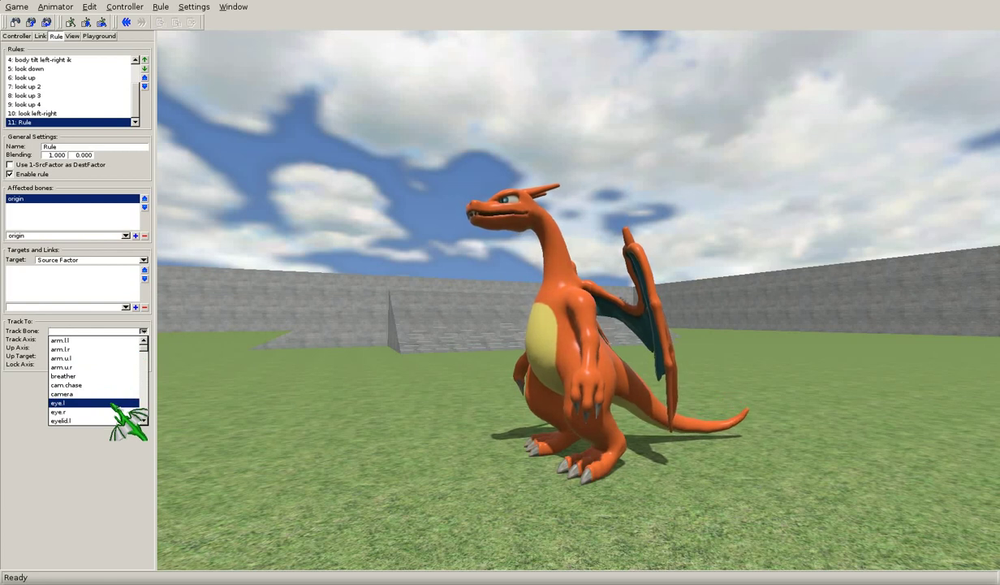
left_click(143, 333)
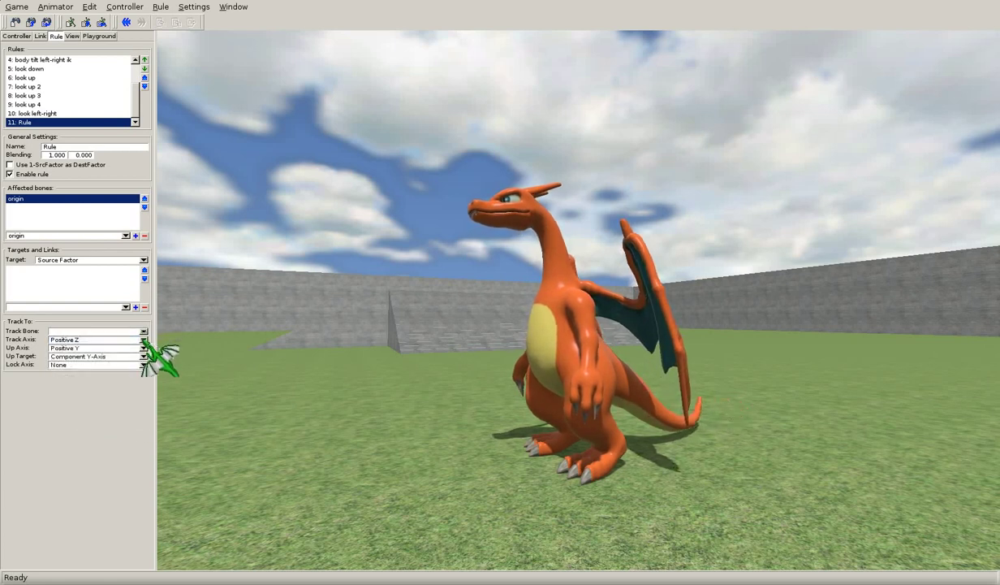
left_click(143, 339)
left_click(143, 340)
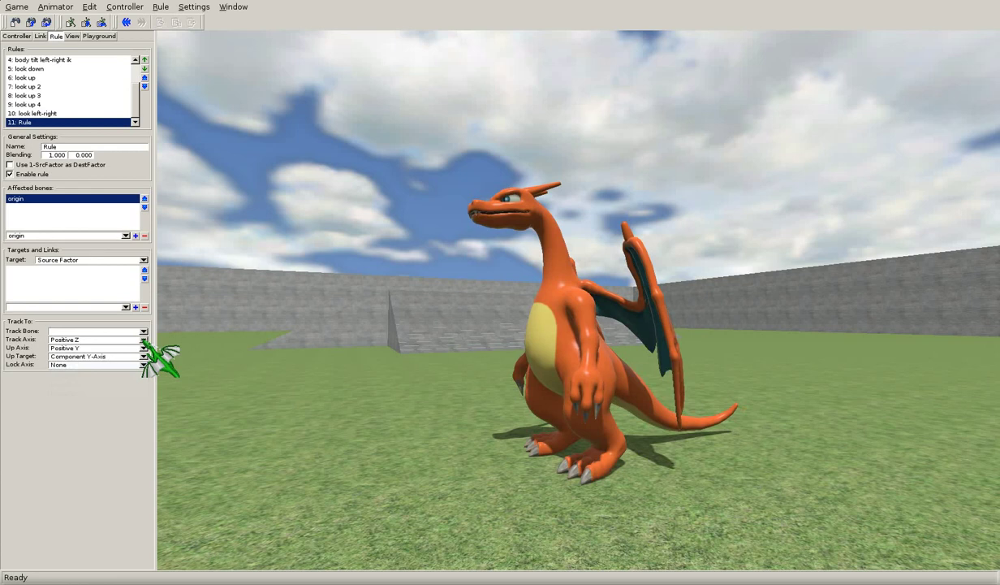
left_click(143, 357)
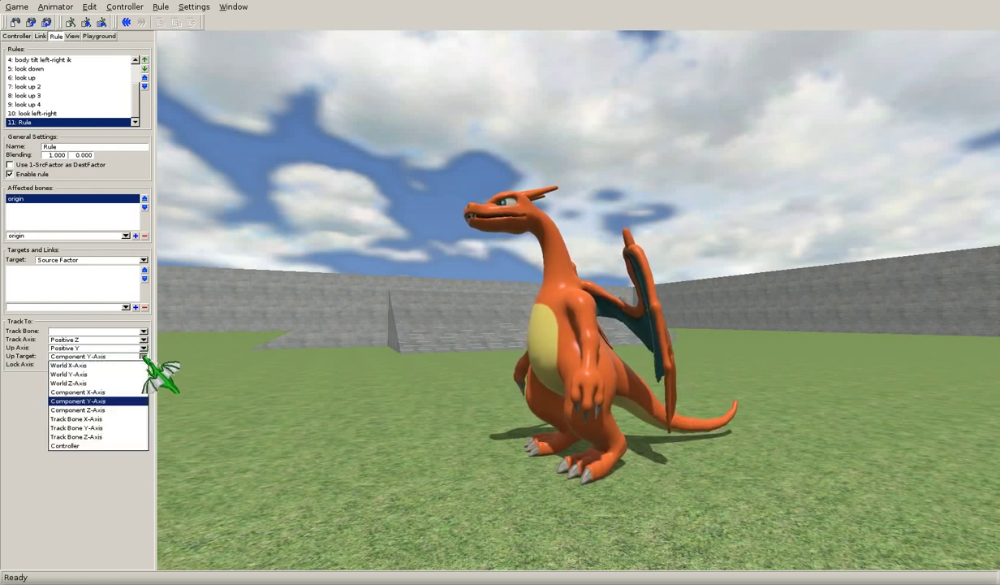
left_click(143, 356)
left_click(144, 364)
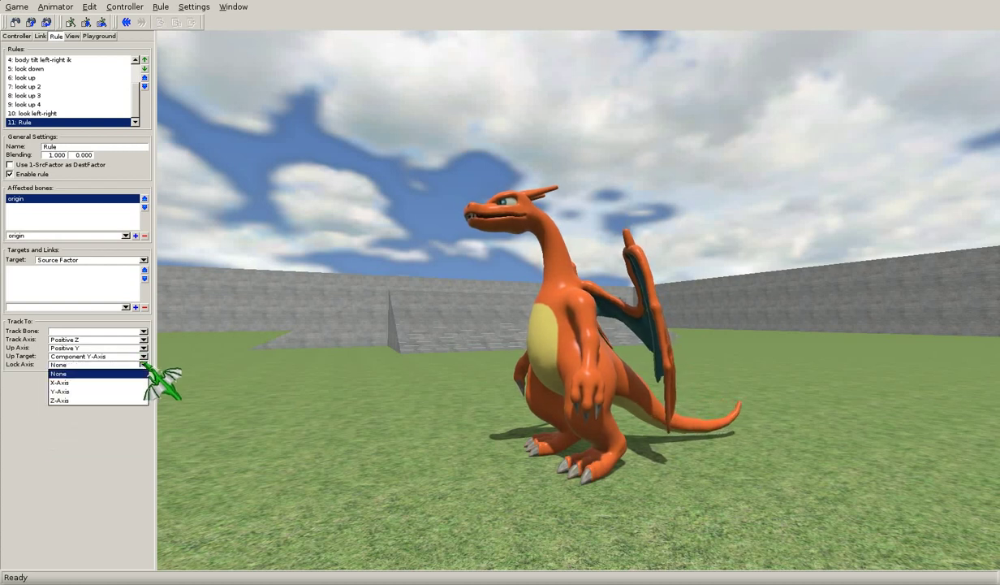
left_click(144, 366)
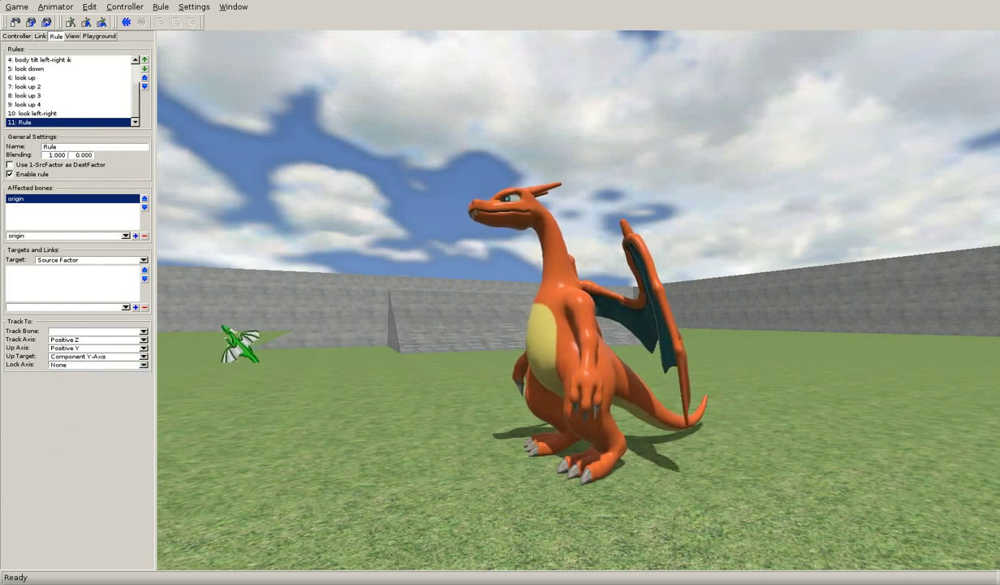
Remove the Track To rule and review the rule types available for adding.
left_click(161, 7)
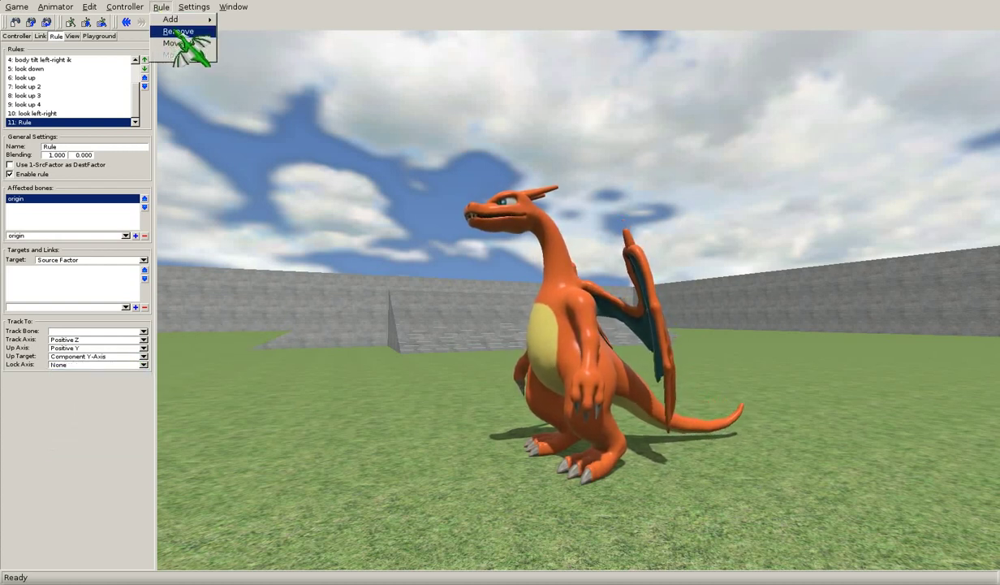
left_click(176, 31)
left_click(165, 8)
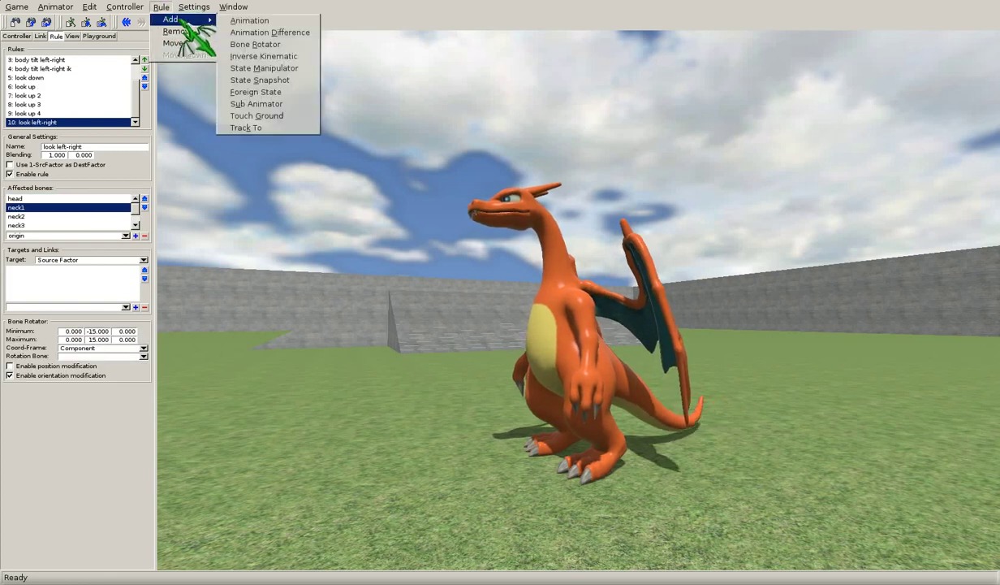
mouse_move(245, 13)
left_click(164, 10)
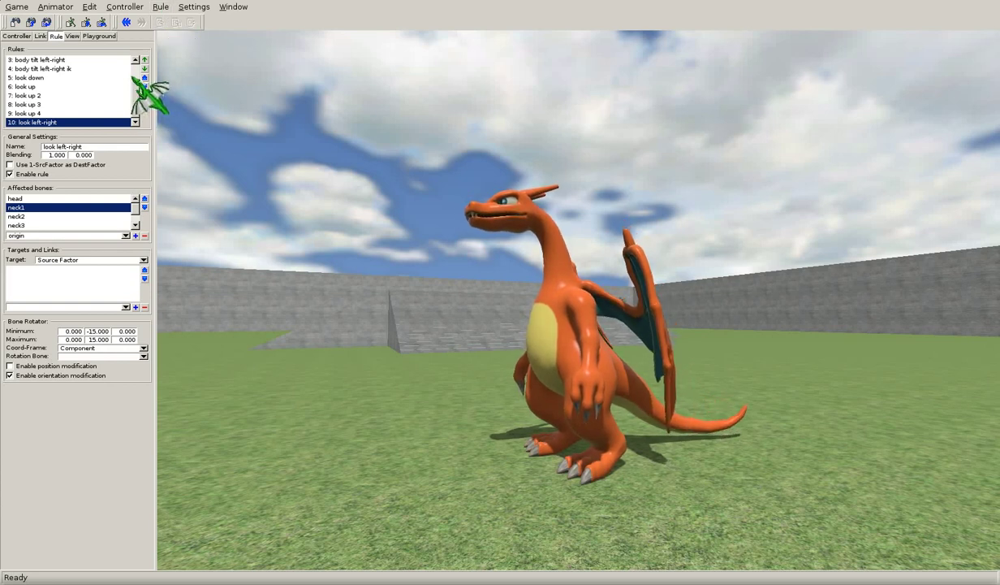
Try out the controllers in the playground, starting with look left-right, and reset their values to 0.
left_click(74, 36)
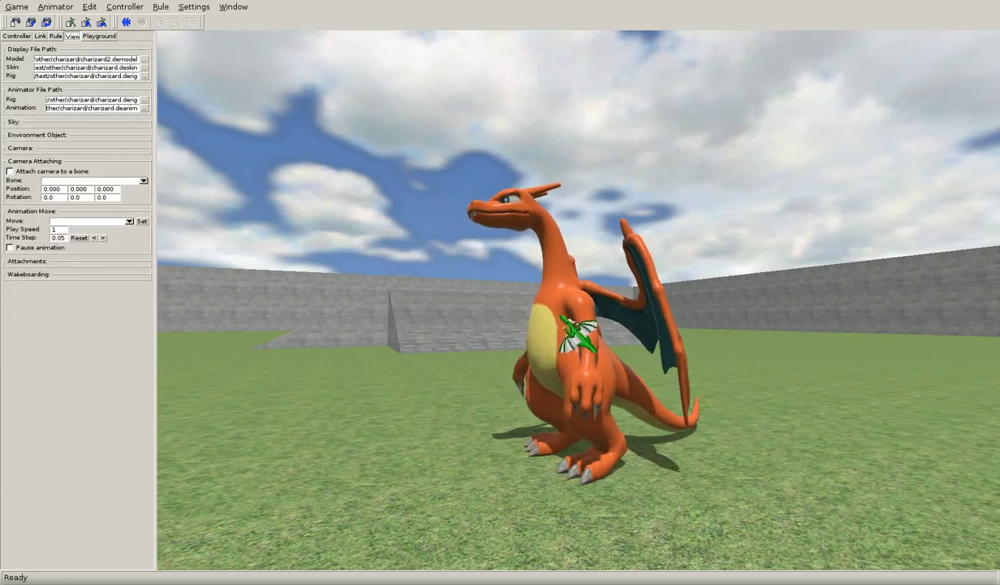
middle_click_drag(562, 317, 560, 274)
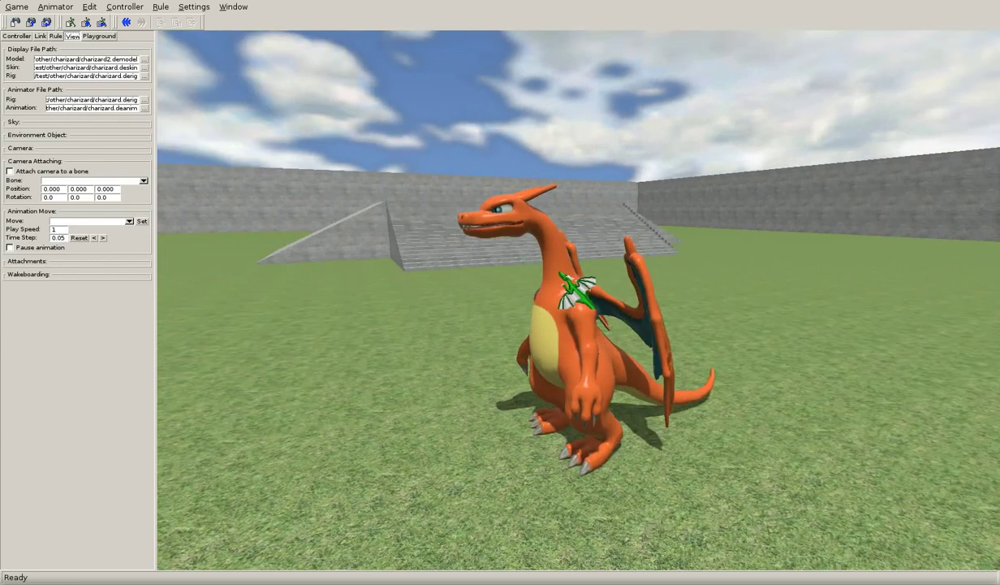
left_click(99, 36)
middle_click_drag(141, 191, 476, 263)
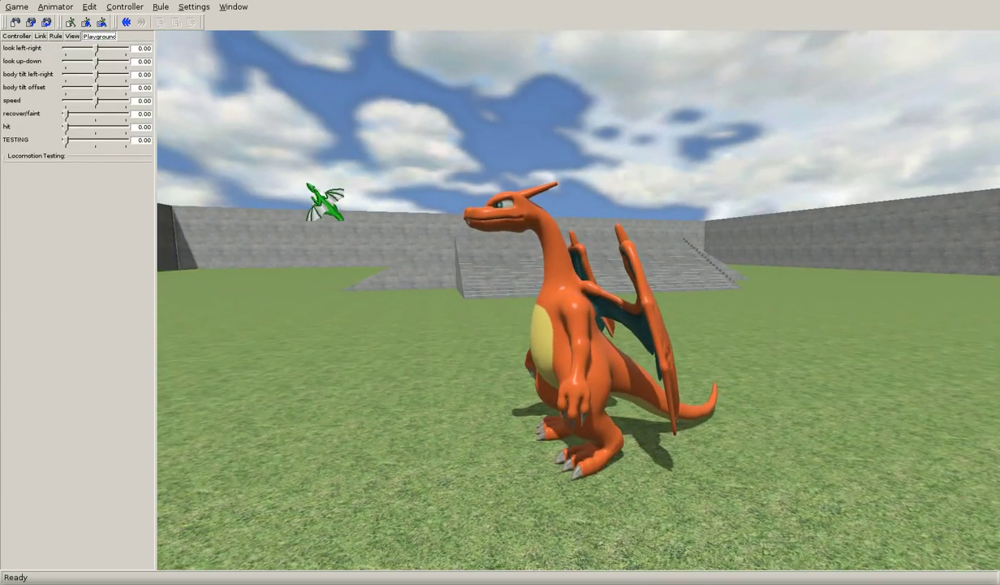
left_click_drag(96, 49, 109, 101)
double_click(138, 49)
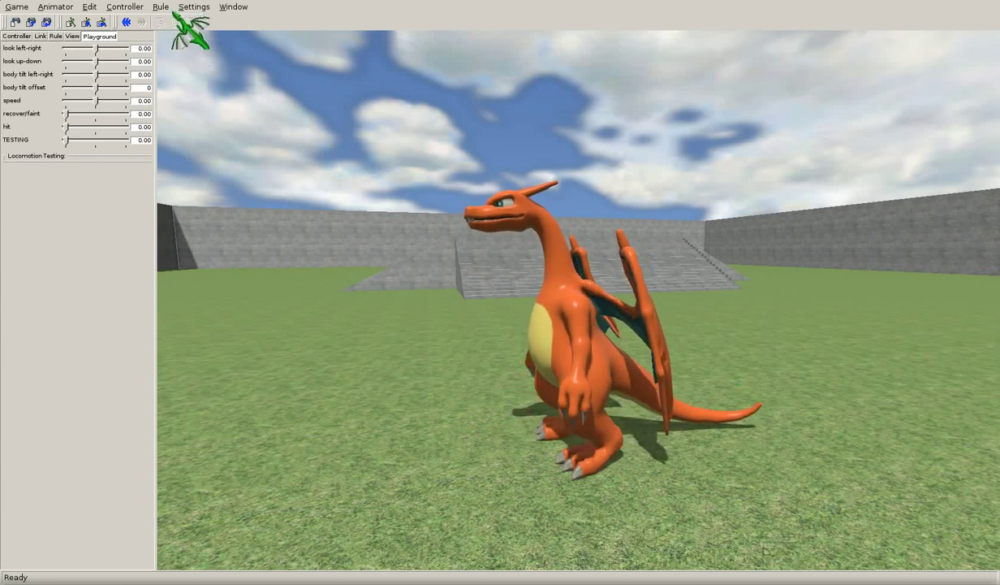
Show the locomotion testing shapes to inspect them around the model, and hide them again.
left_click(41, 155)
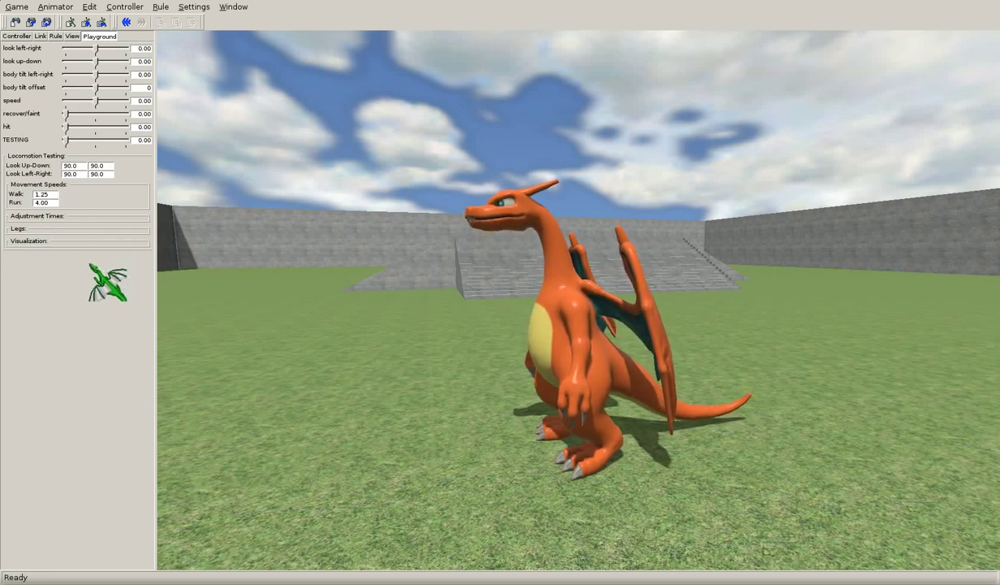
left_click(59, 242)
left_click(43, 252)
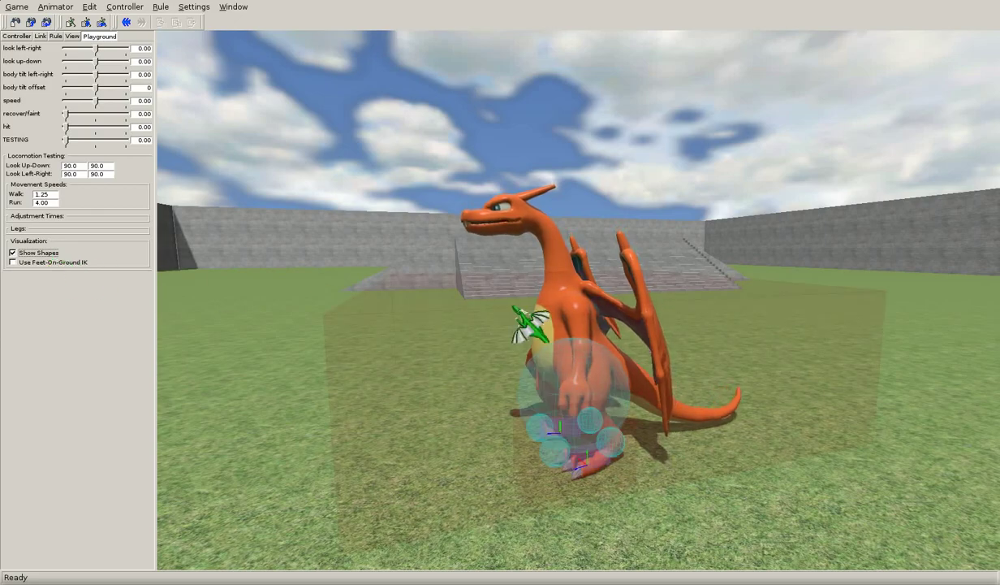
middle_click_drag(514, 304, 583, 333)
left_click(44, 253)
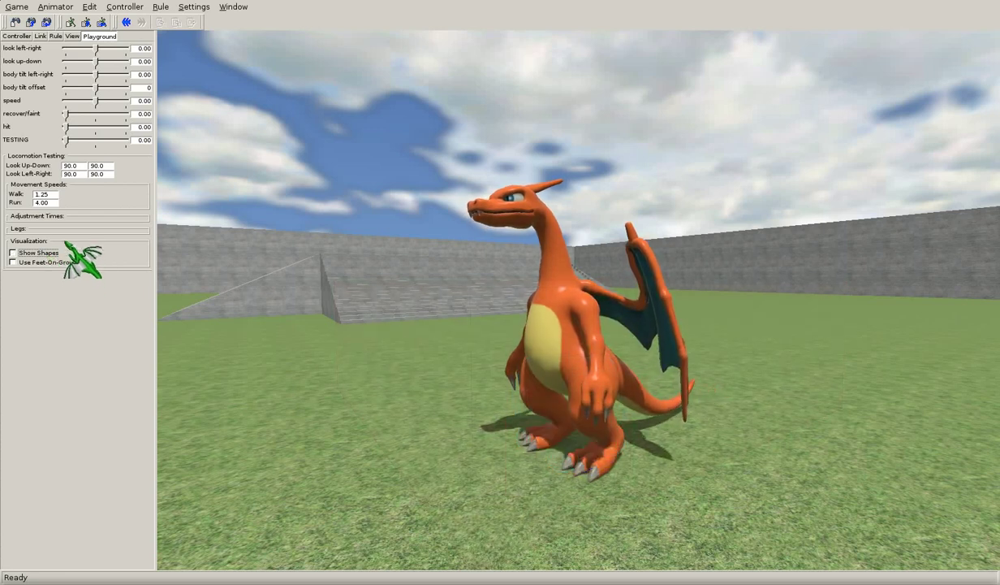
left_click(40, 155)
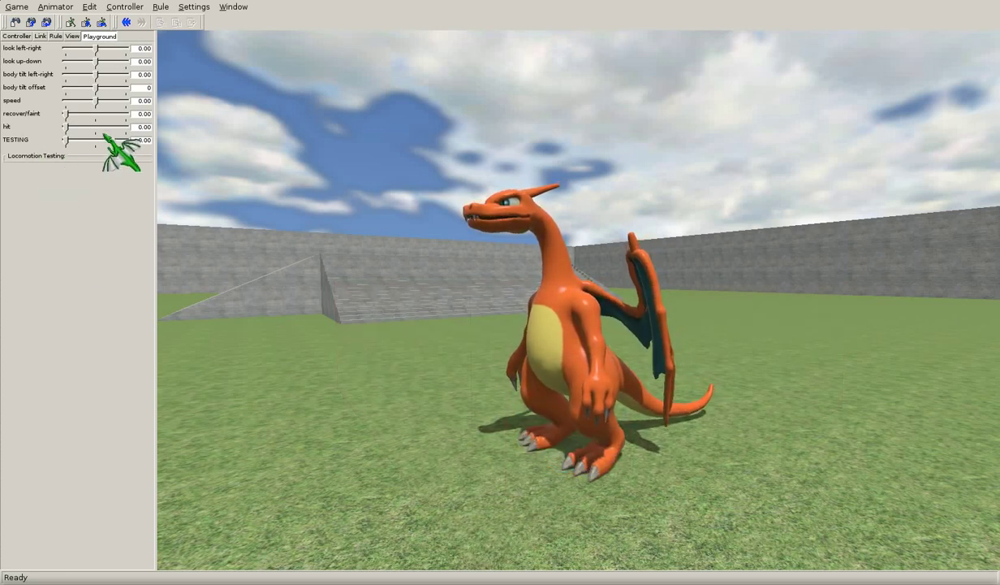
Set the camera attaching bone to camera, preview the view attached to it, and detach the view camera again.
left_click(71, 36)
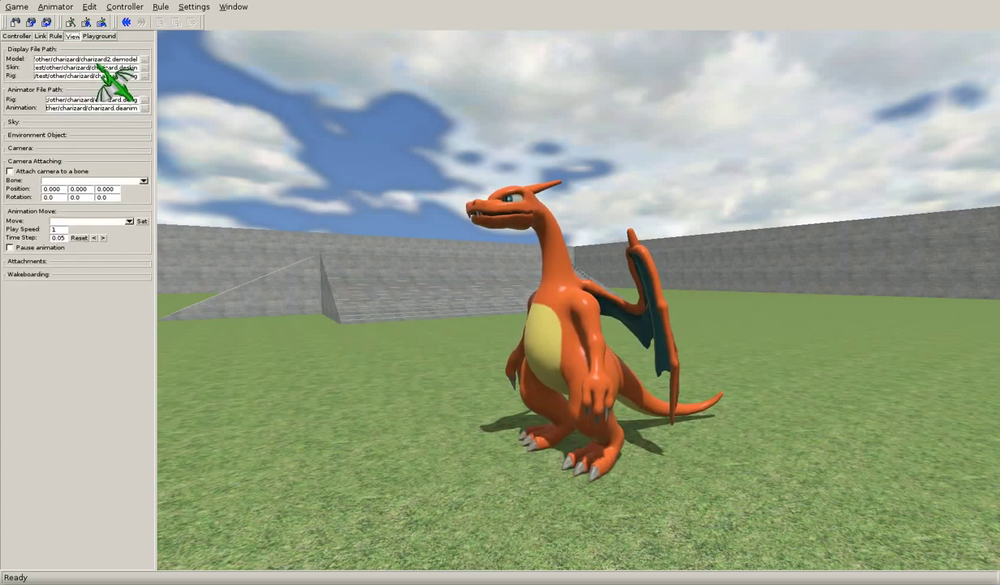
left_click(71, 51)
left_click(53, 62)
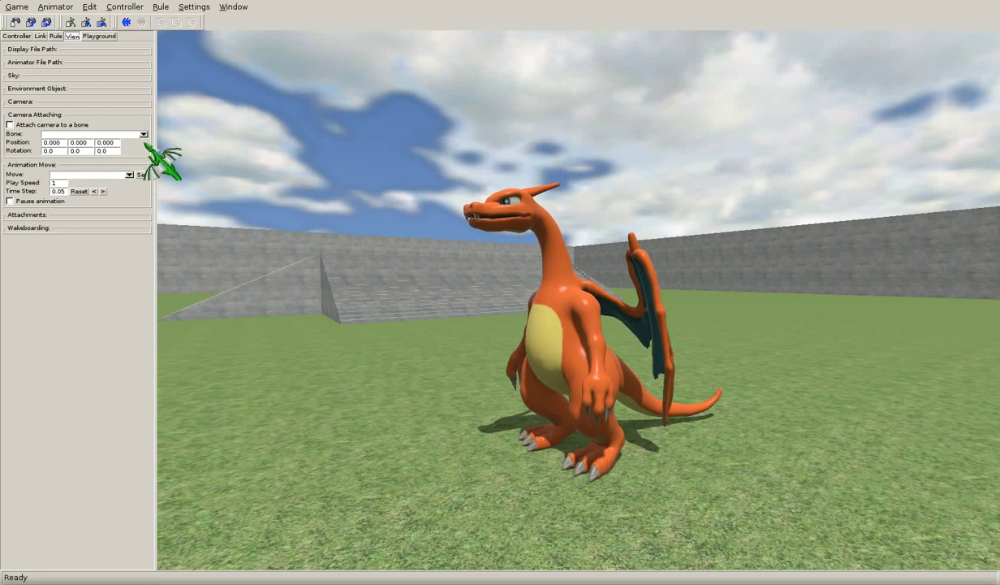
left_click(143, 134)
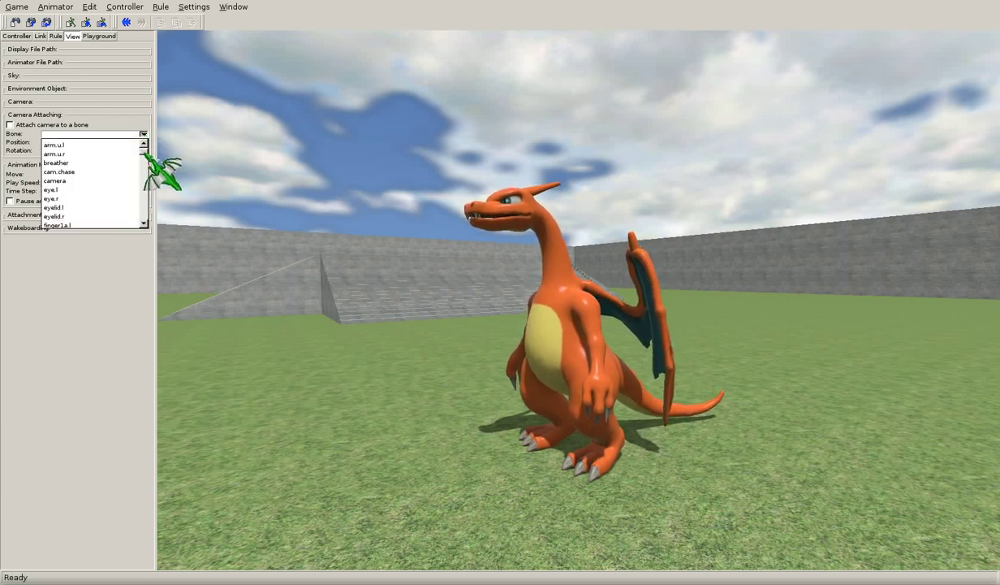
left_click(89, 180)
left_click(77, 125)
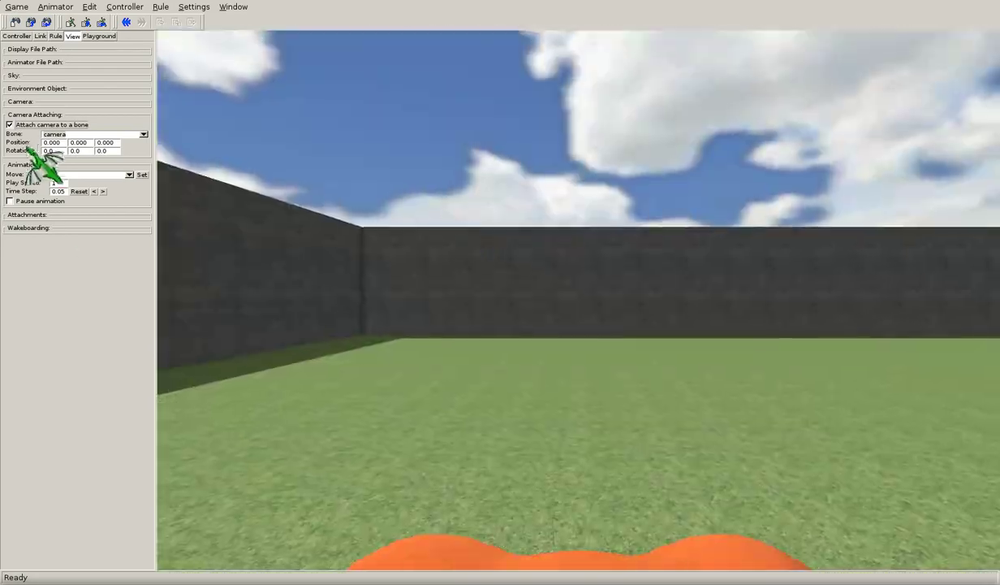
left_click(43, 124)
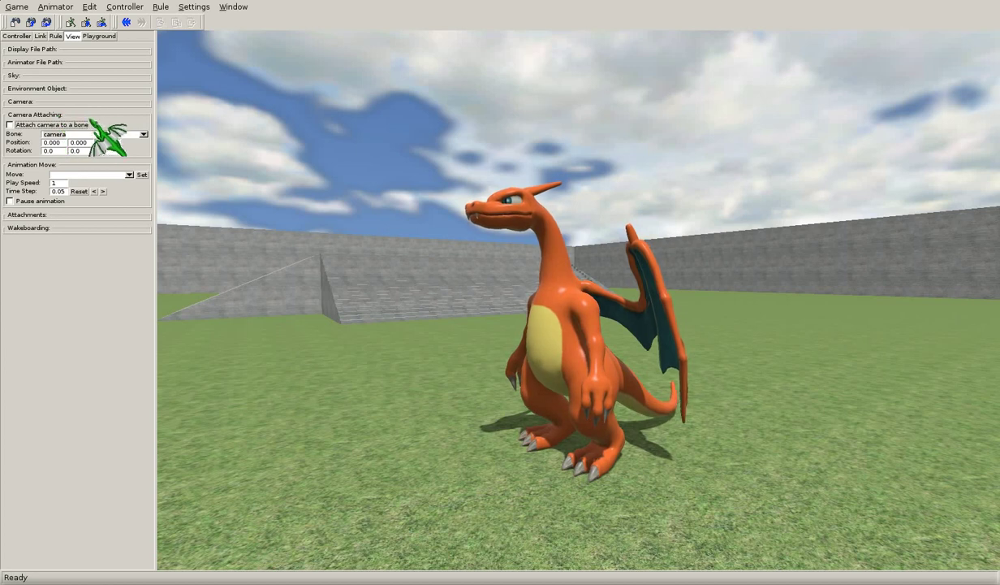
Try animation play speeds of 0.25 and 5, and restore the play speed to 1.
left_click_drag(467, 381, 357, 384)
left_click(55, 183)
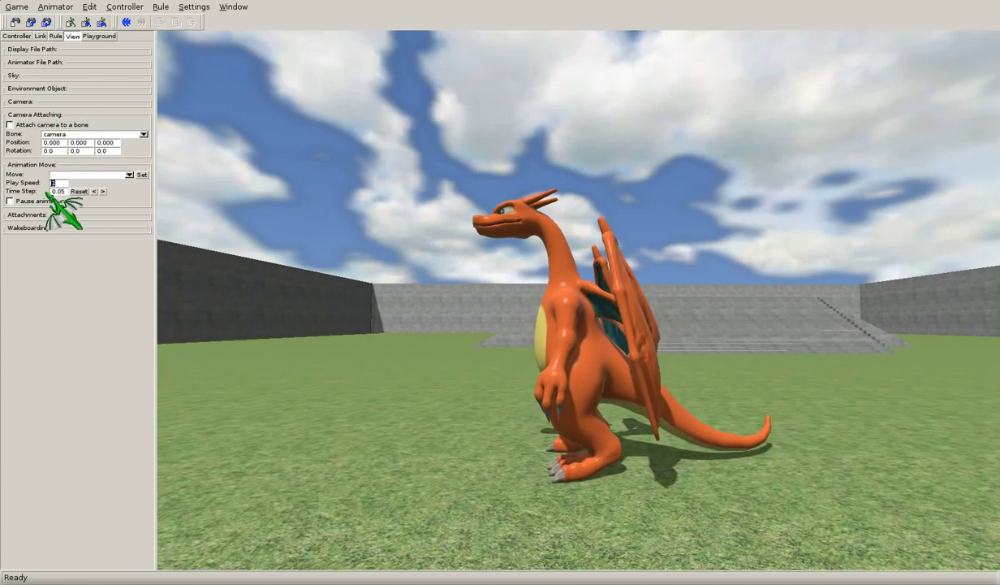
type("0.25")
key("Tab")
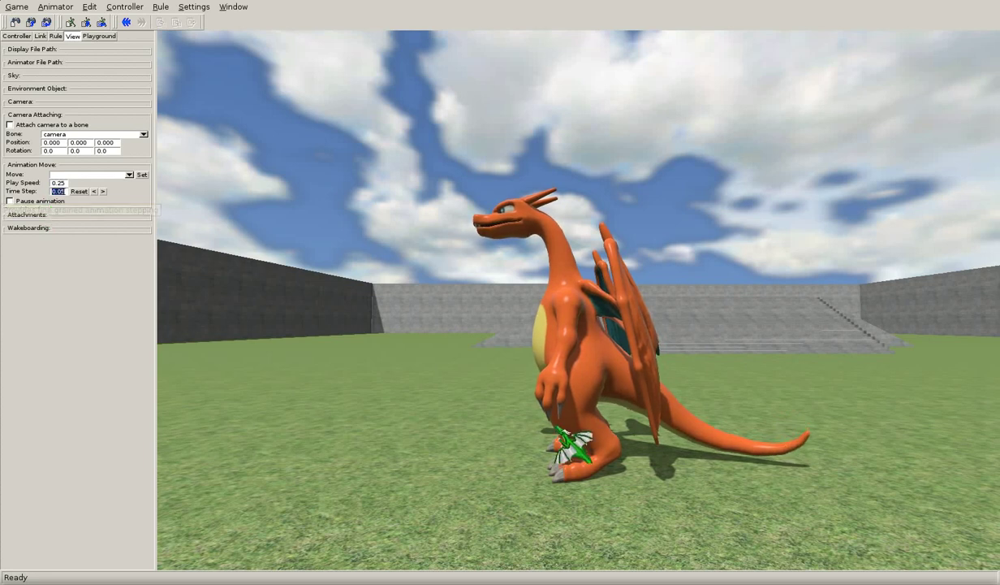
left_click_drag(556, 426, 554, 399)
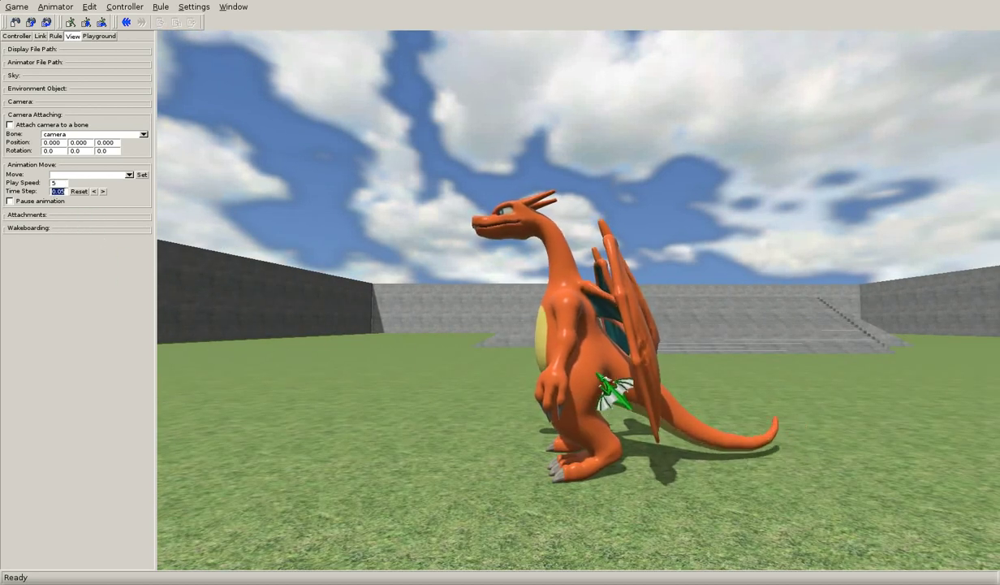
left_click_drag(693, 443, 234, 288)
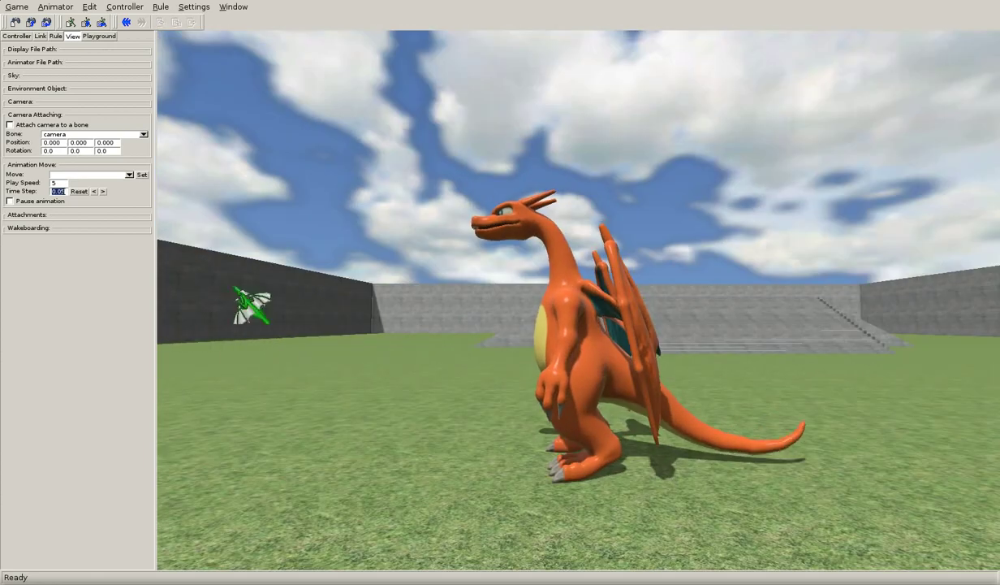
left_click(56, 183)
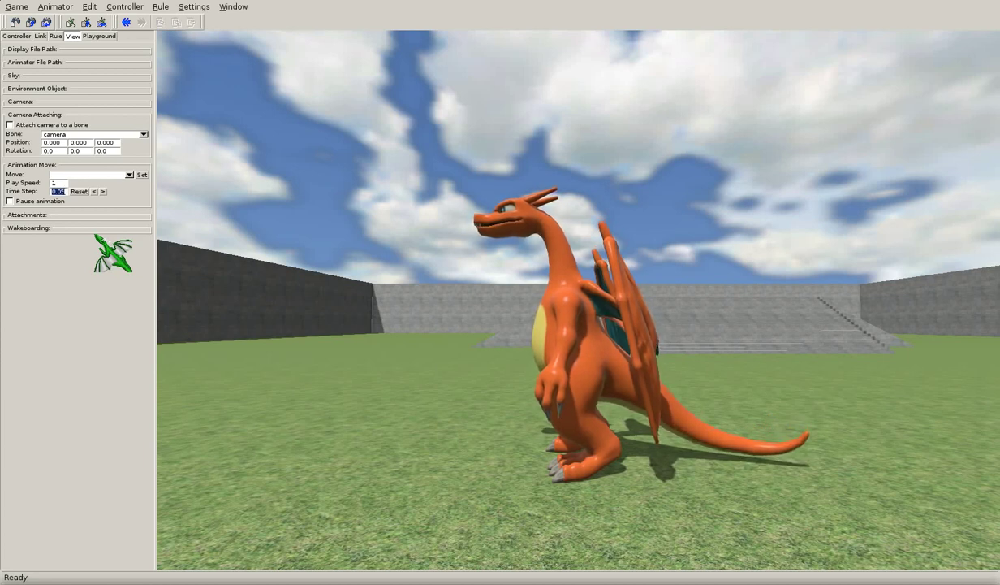
Expand the wakeboarding and attachments settings and add an attachment named flame.
left_click(97, 227)
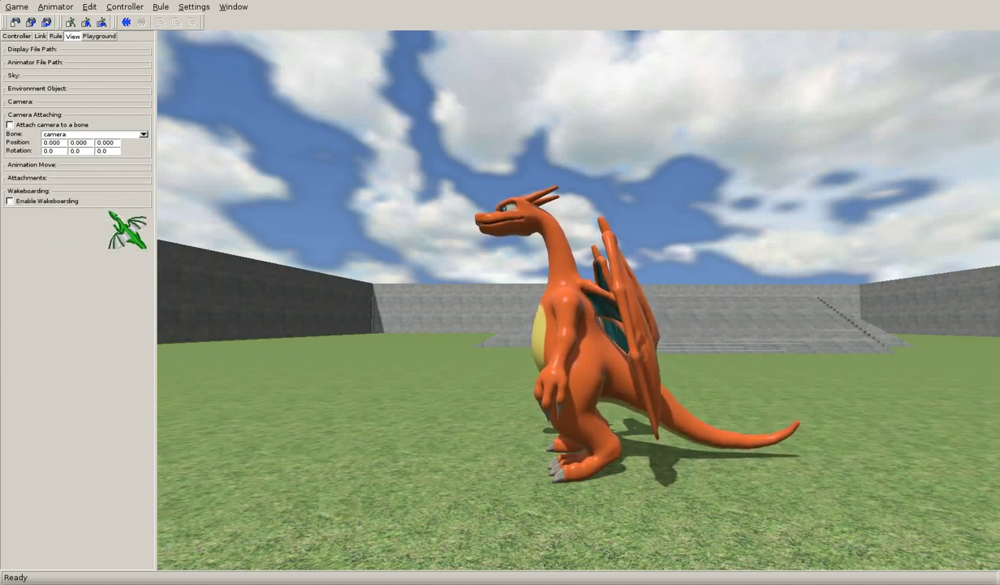
left_click(57, 178)
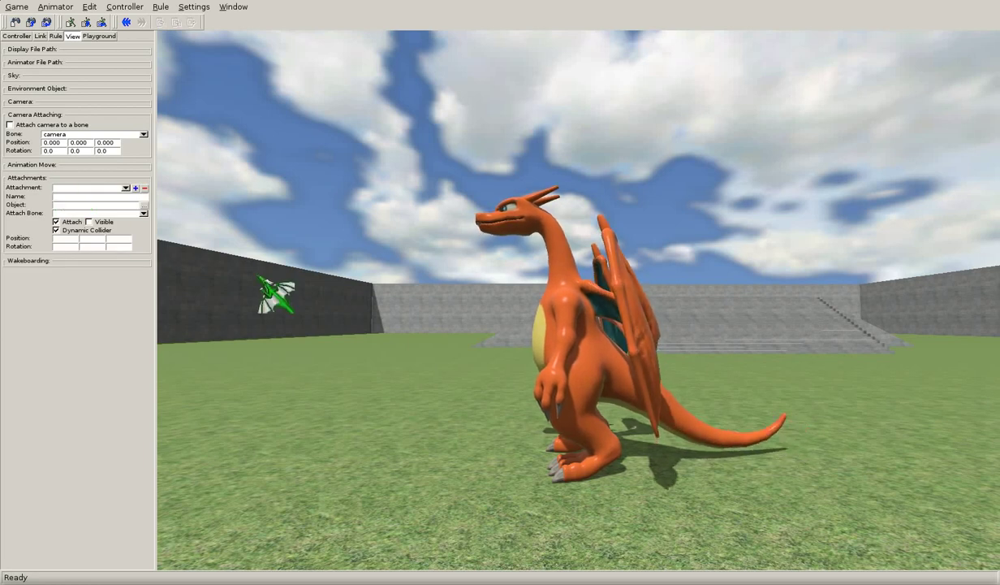
middle_click_drag(451, 272, 617, 254)
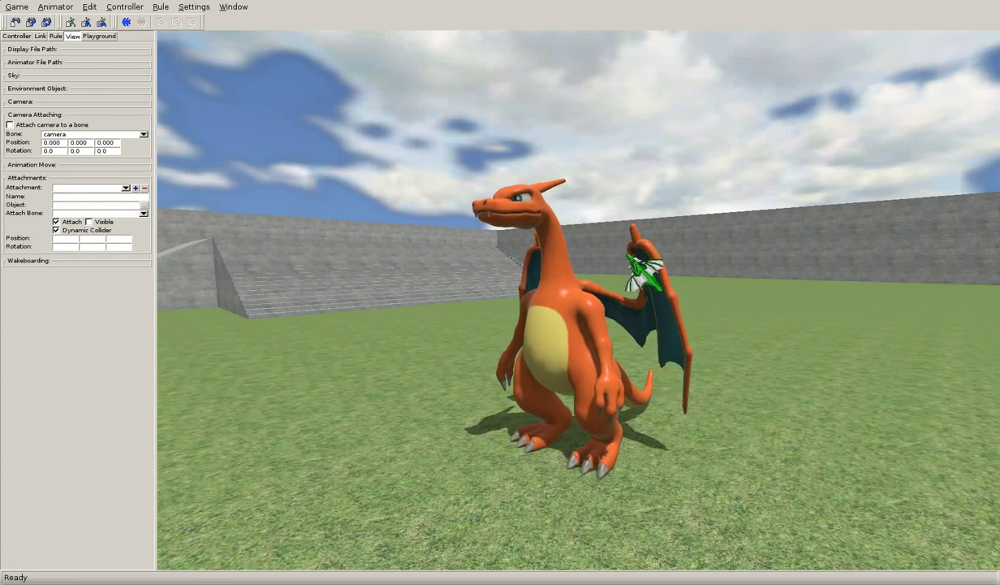
left_click(135, 188)
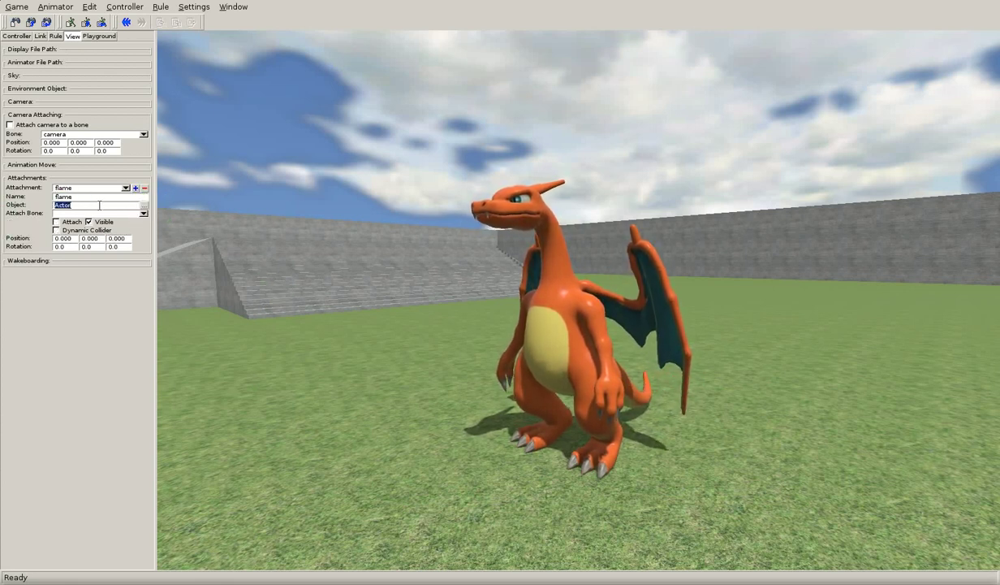
Set the flame attachment's object class to TEST_CharizardTailFlame from the Test category.
left_click(144, 205)
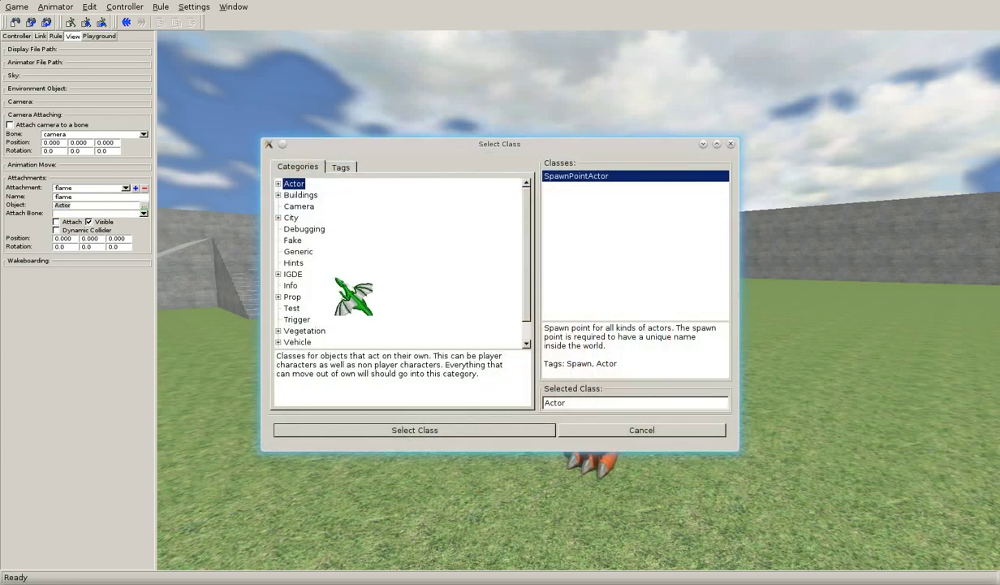
left_click(294, 309)
left_click(591, 210)
left_click(509, 432)
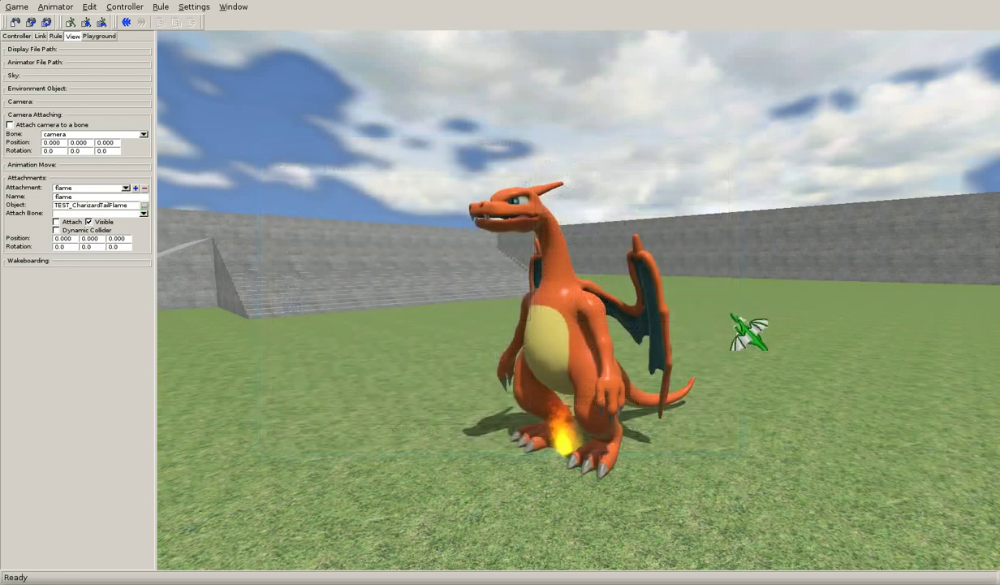
Attach the flame object to the tail8 bone and set its position to 0.000, 0.000, 0.080.
middle_click_drag(730, 316, 627, 329)
left_click(144, 214)
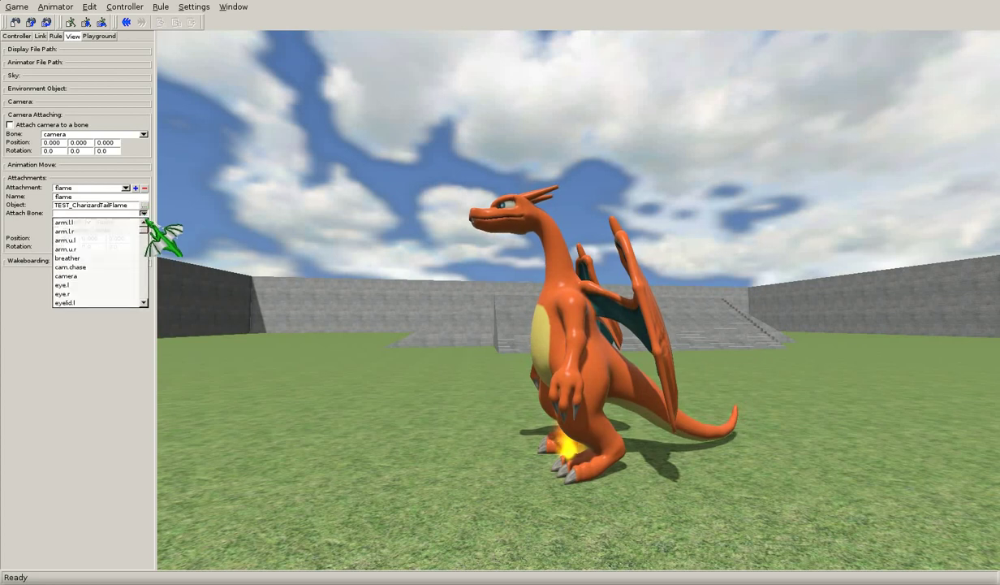
left_click_drag(144, 229, 144, 262)
left_click(134, 261)
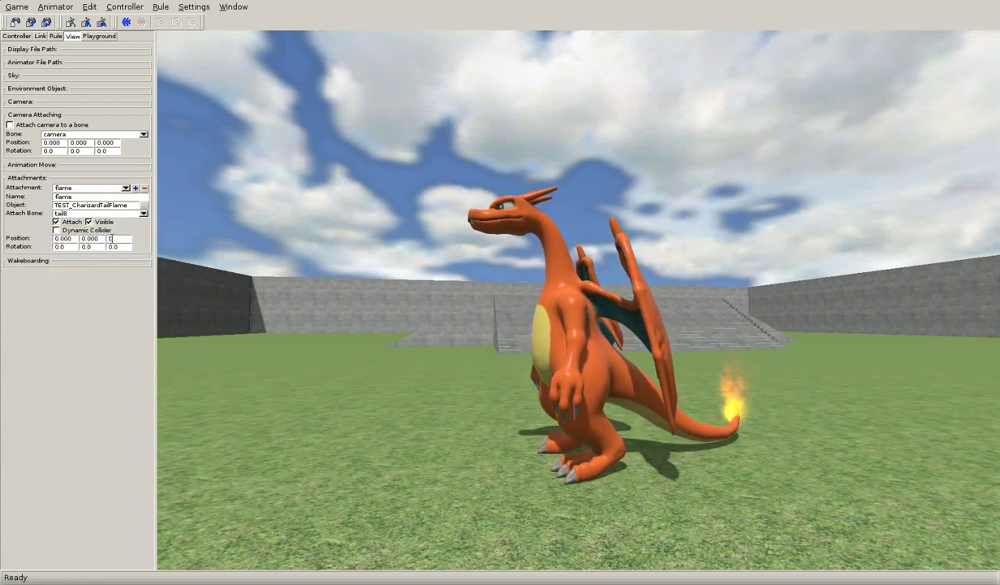
middle_click_drag(588, 363, 621, 370)
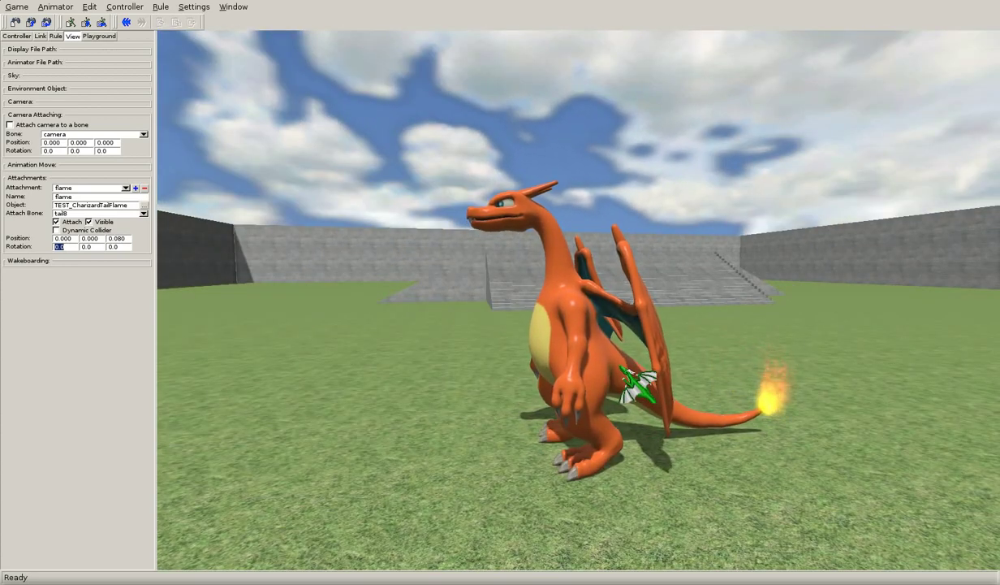
left_click(144, 205)
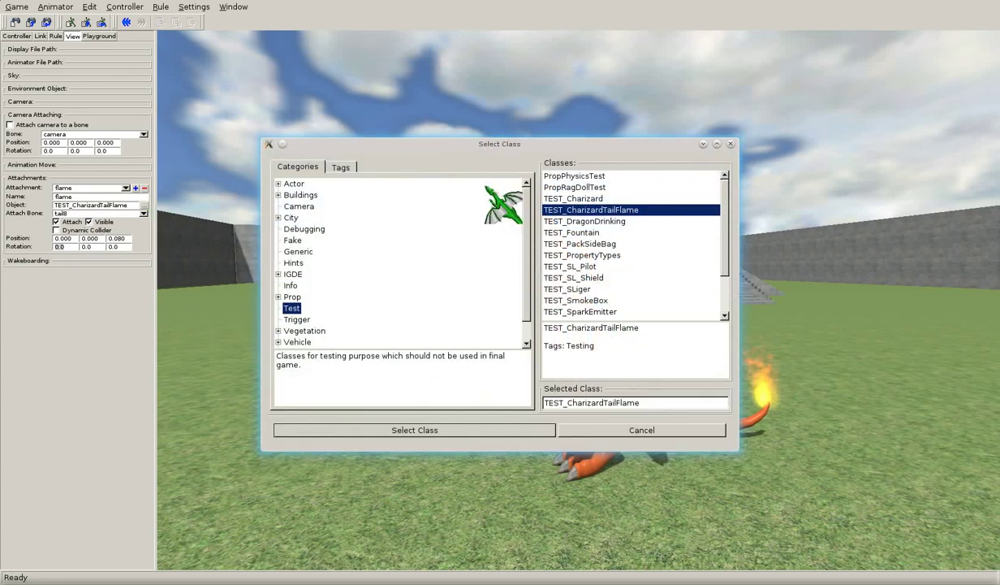
left_click(602, 432)
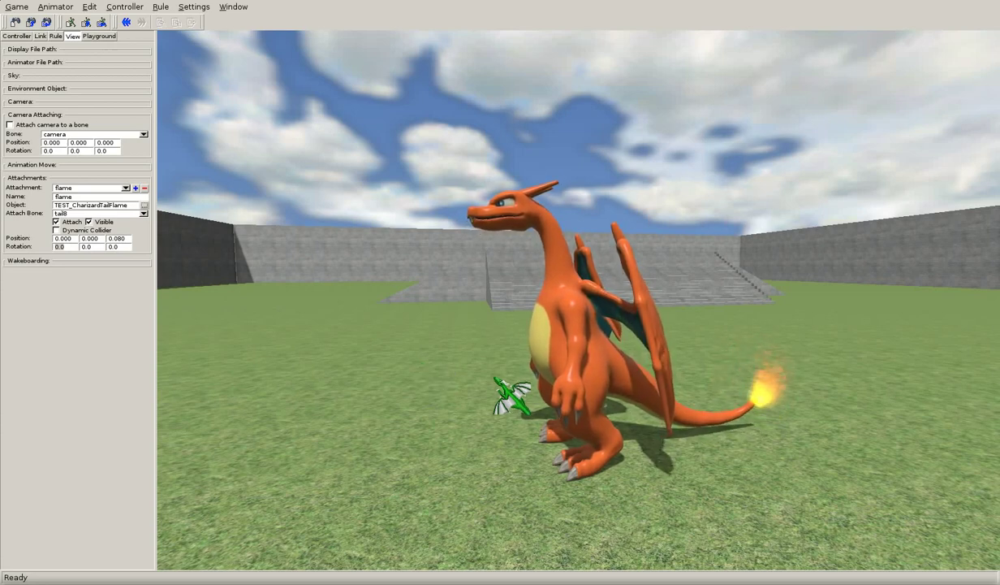
Walk the Charizard in different directions and examine how the tail flame follows the tail during movement.
key("a")
key("w")
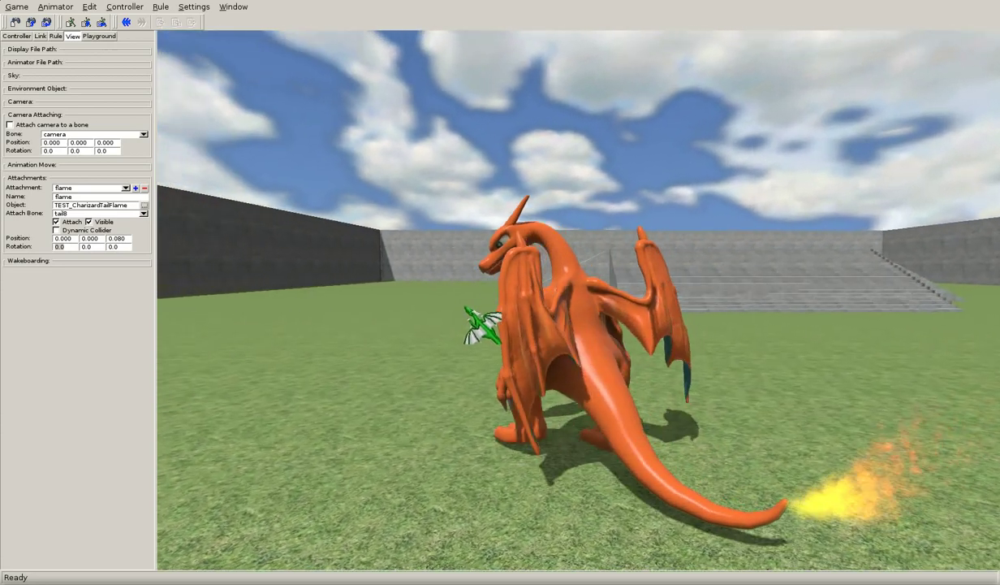
key("s")
key("a")
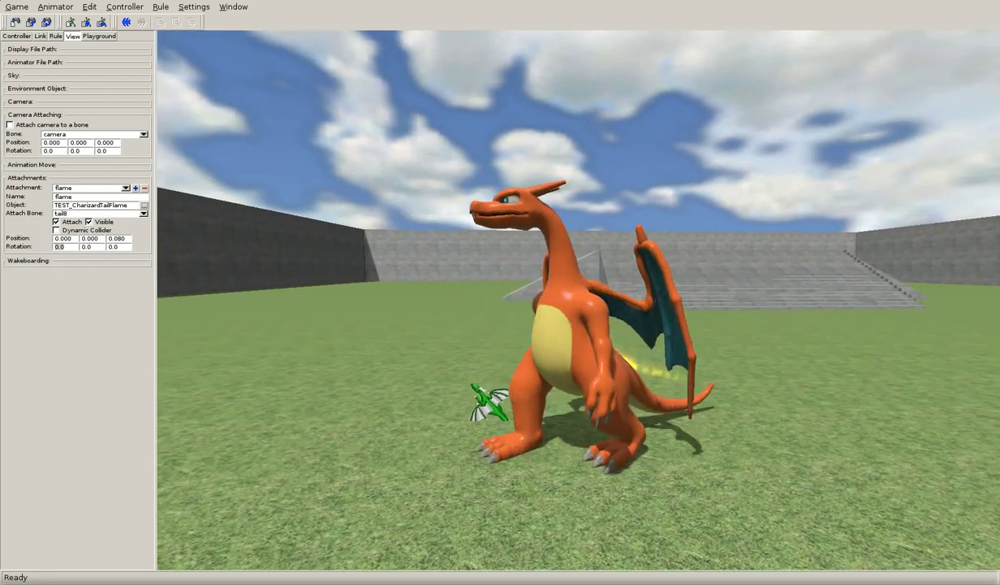
middle_click_drag(472, 385, 448, 384)
key("w")
key("s")
key("a")
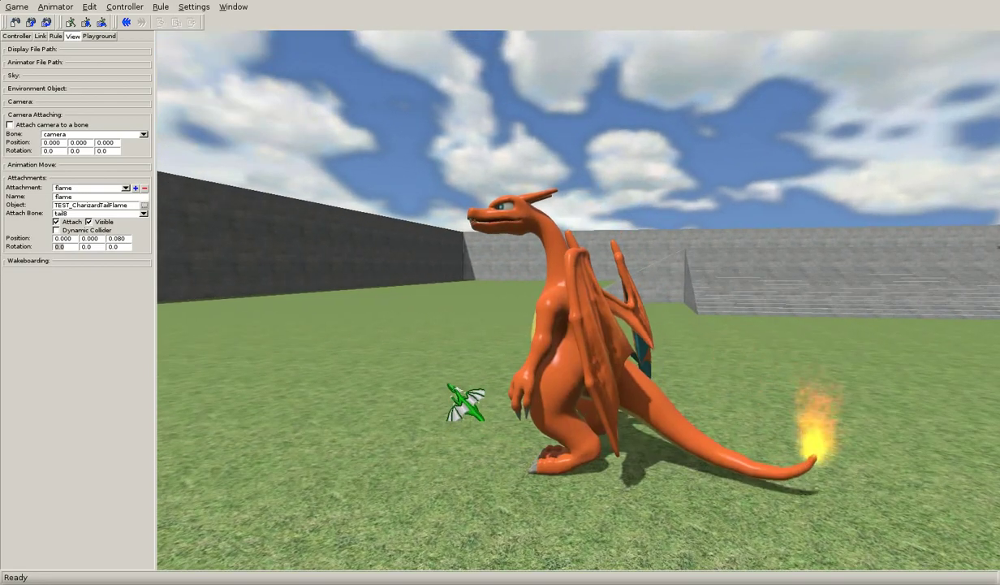
key("s")
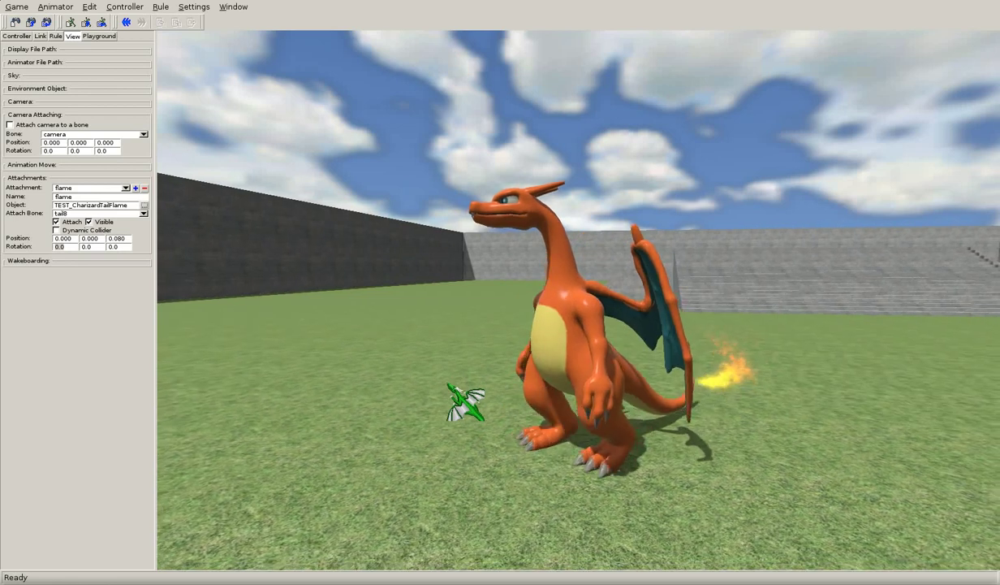
mouse_move(448, 384)
middle_mouse_down()
mouse_move(544, 423)
mouse_move(571, 422)
middle_mouse_up()
Add an attachment named dynamics and set its object class to LampSubterrainCeiling01 from the building props.
mouse_move(368, 352)
middle_mouse_down()
mouse_move(450, 342)
mouse_move(379, 357)
mouse_move(473, 356)
middle_mouse_up()
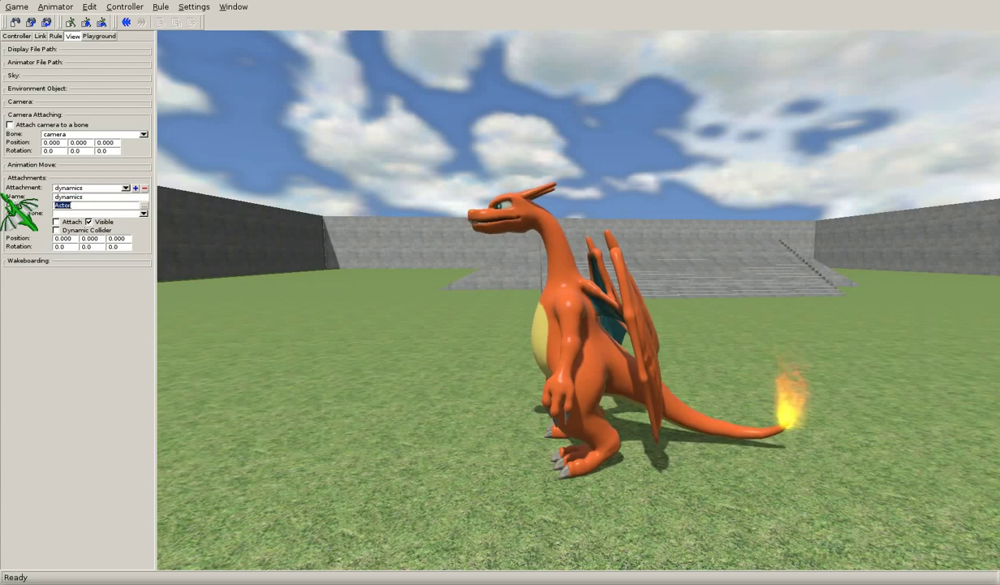
left_click(145, 206)
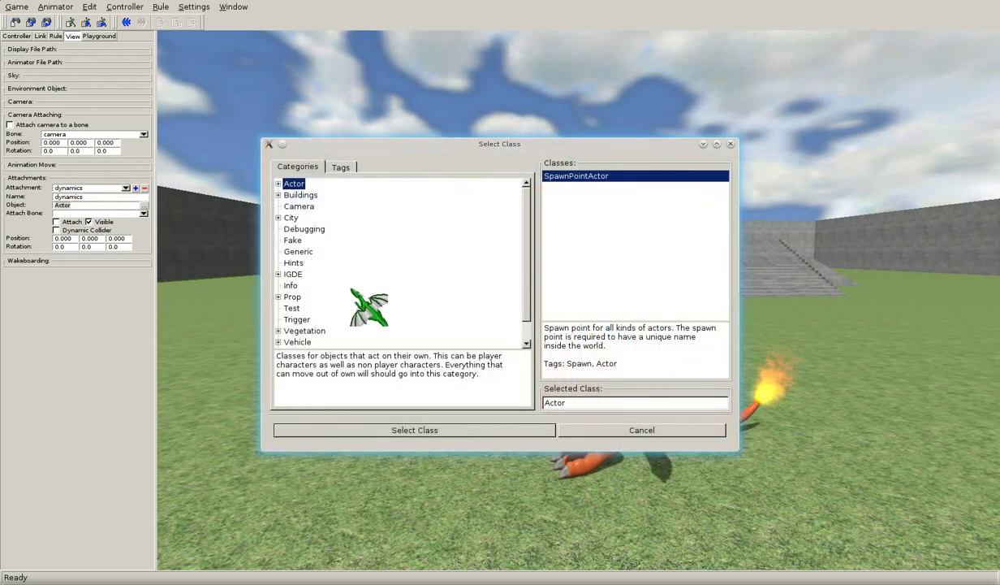
left_click(292, 297)
left_click(279, 296)
left_click(322, 311)
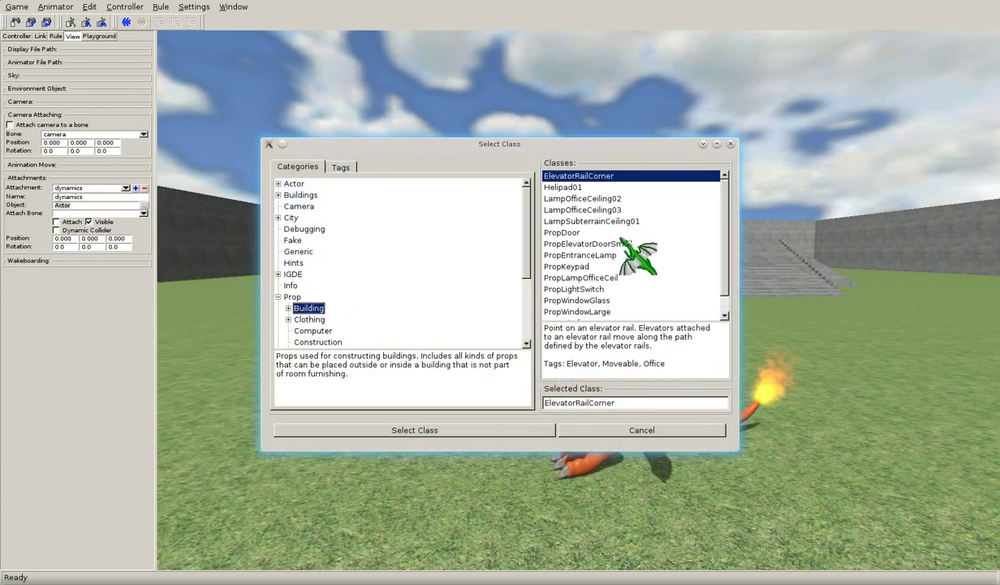
left_click(601, 221)
left_click(520, 429)
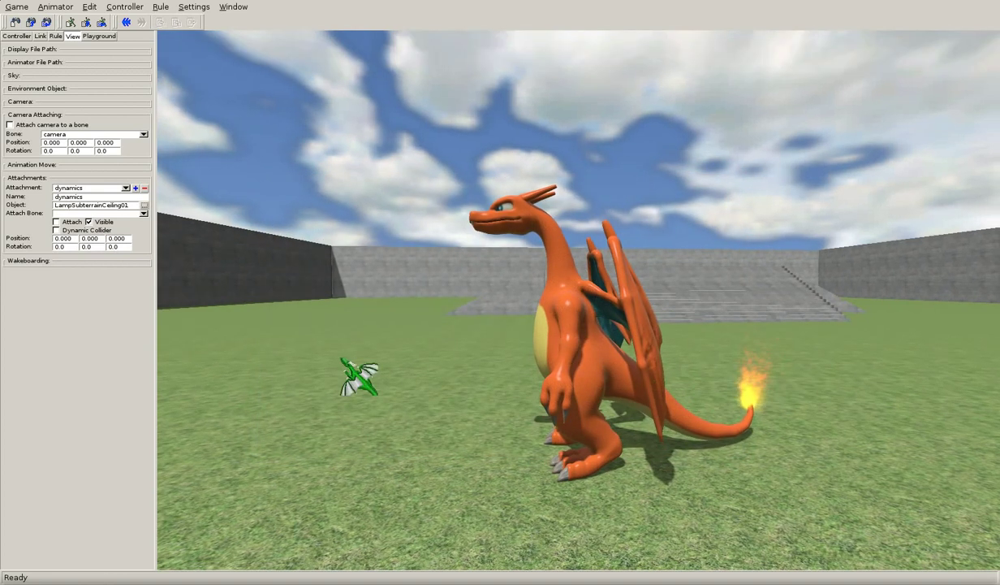
Attach the dynamics lamp to the head bone and set its position to 0.000, -0.100, 0.300.
left_click(143, 213)
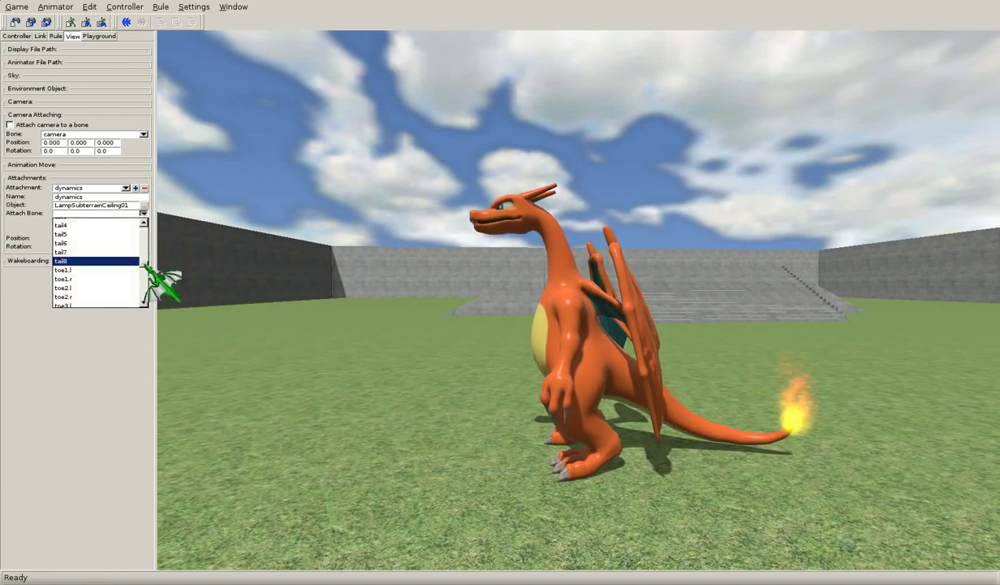
scroll(97, 260, "down", 3)
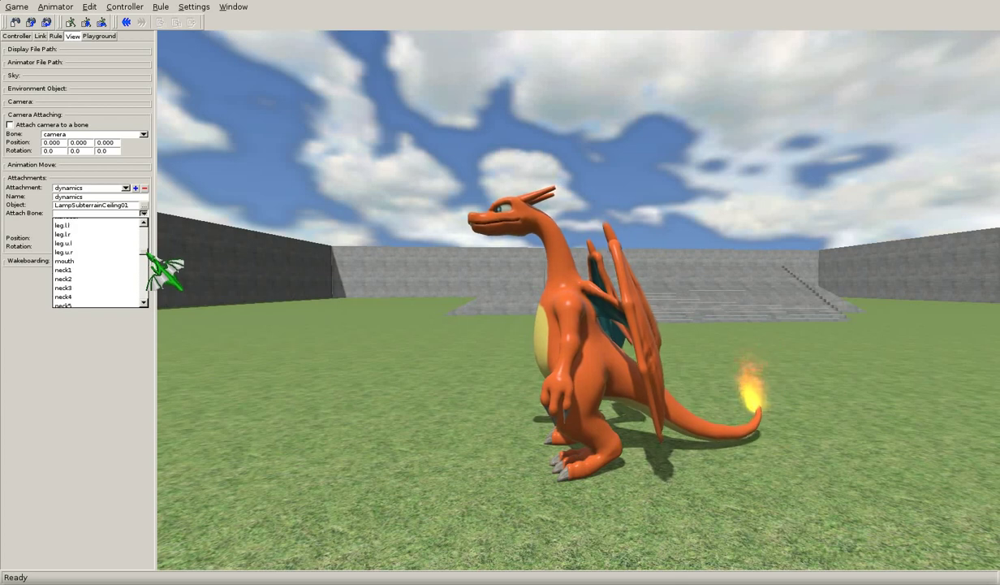
scroll(148, 260, "up", 3)
left_click(73, 244)
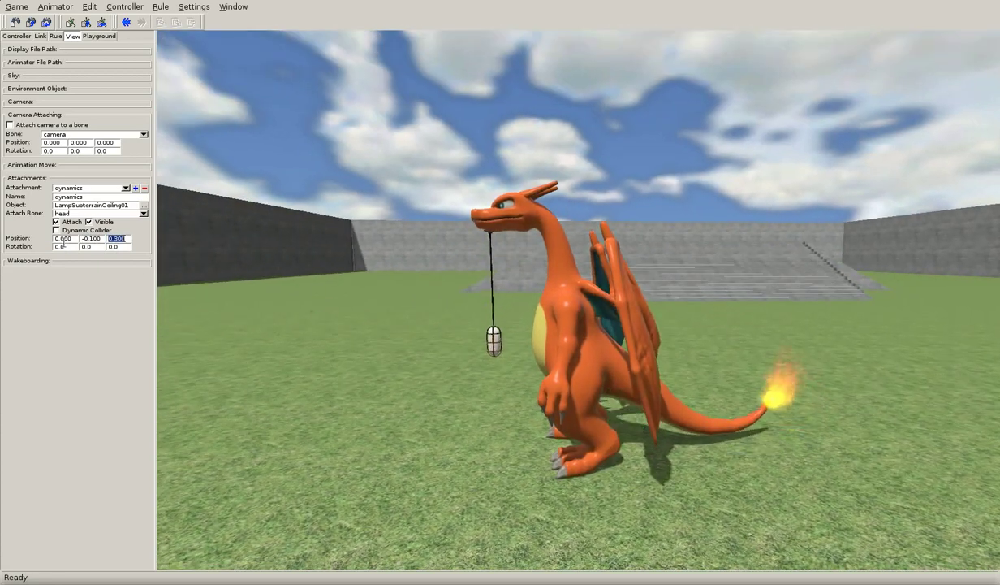
Enable the dynamic collider for the lamp attachment and test how the lamp swings as the head moves.
left_click(68, 229)
middle_click_drag(630, 410, 645, 305)
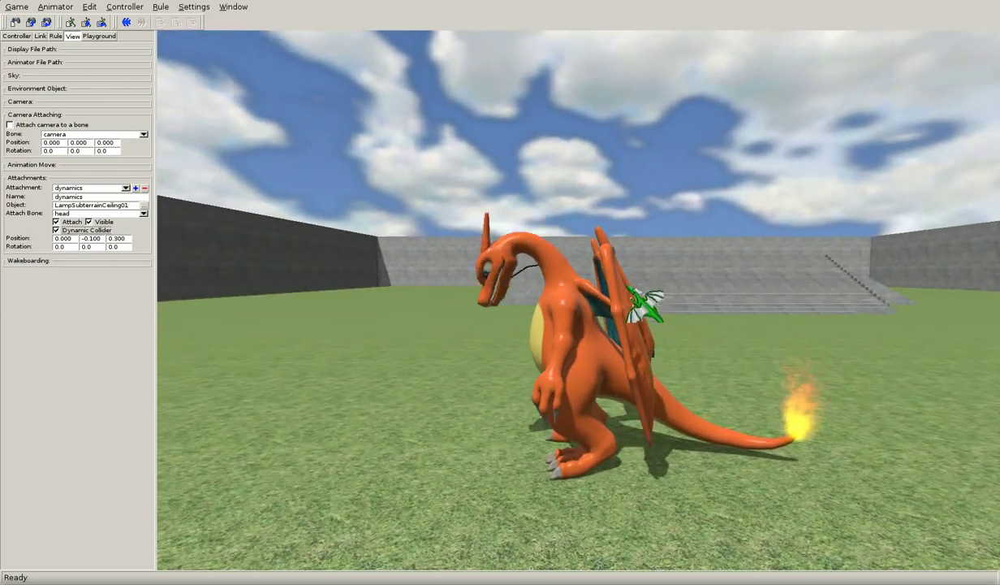
middle_click_drag(643, 445, 457, 331)
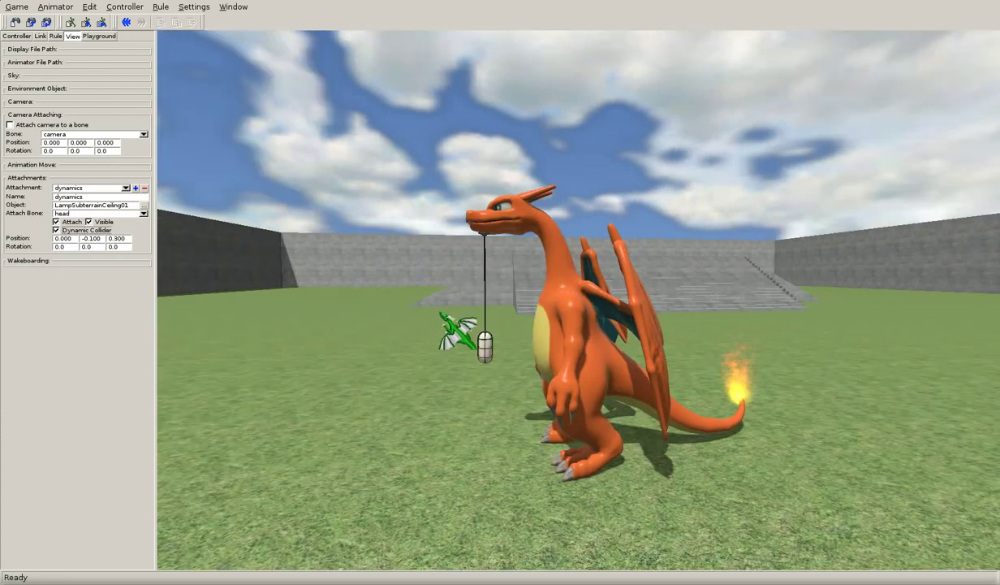
Expand the sky settings and try a night sky preset with the night_stars.deskin background.
left_click(34, 76)
left_click(31, 86)
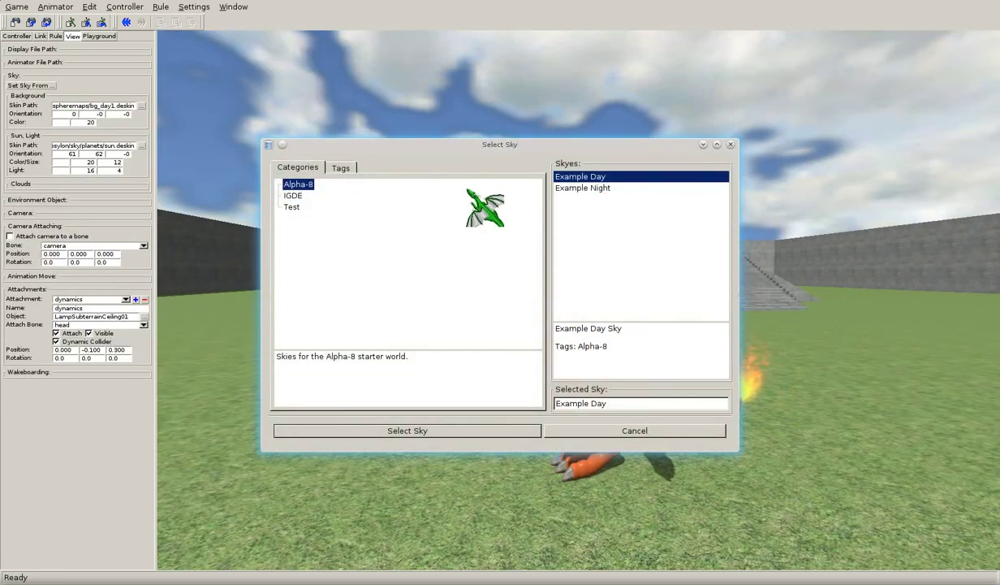
left_click(294, 195)
left_click(580, 188)
left_click(524, 431)
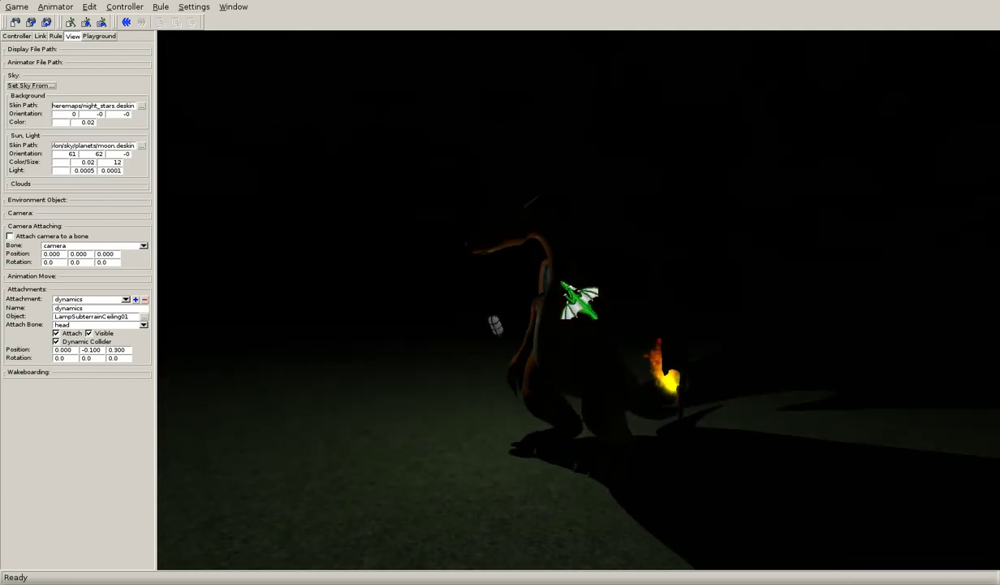
Set the sky to the IGDE daytime preset with the test_sky.deskin background.
left_click(31, 85)
left_click(581, 177)
left_click(514, 426)
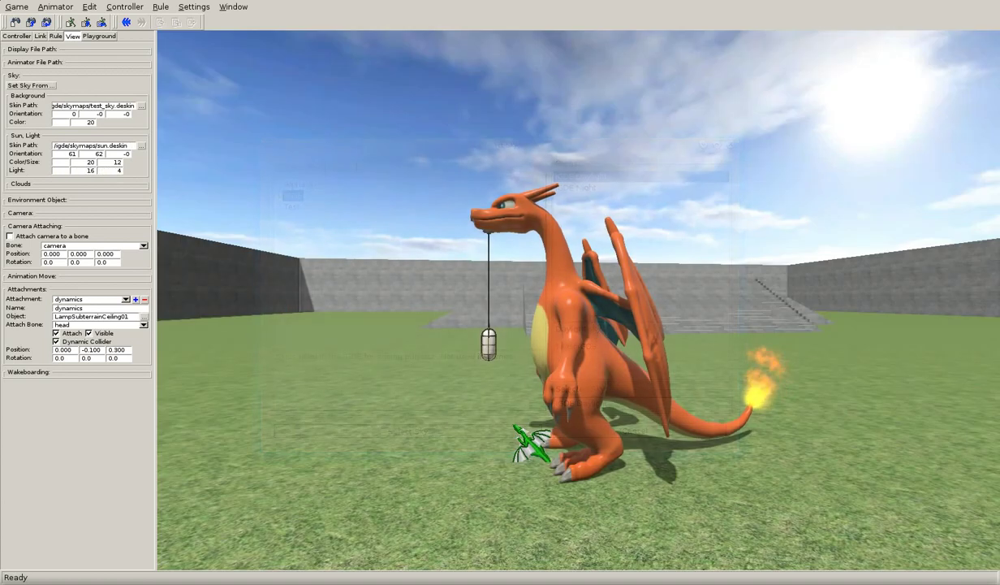
middle_click_drag(395, 356, 473, 359)
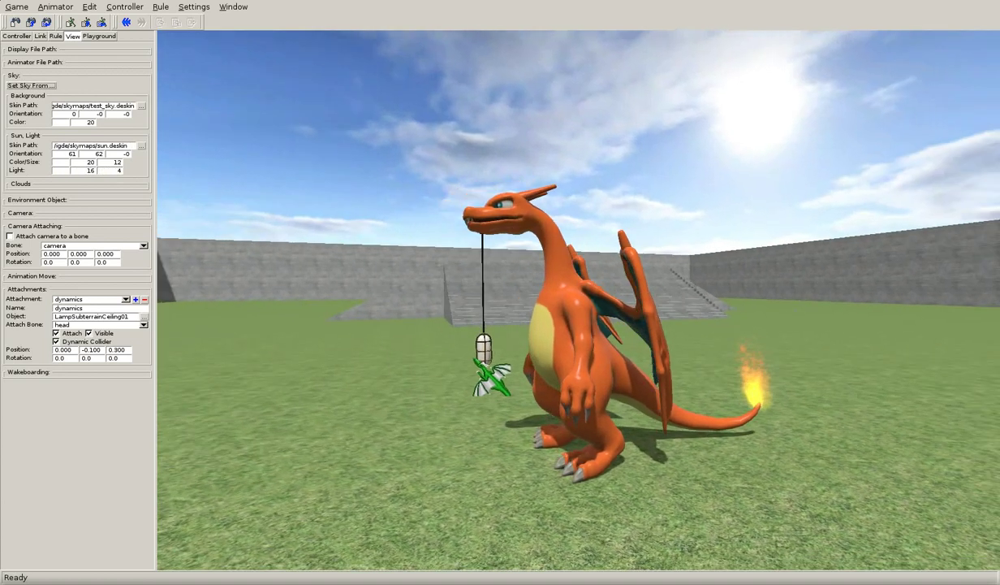
Collapse the attachments and sky settings and clear the environment object's class.
left_click(69, 290)
middle_click_drag(491, 346, 670, 346)
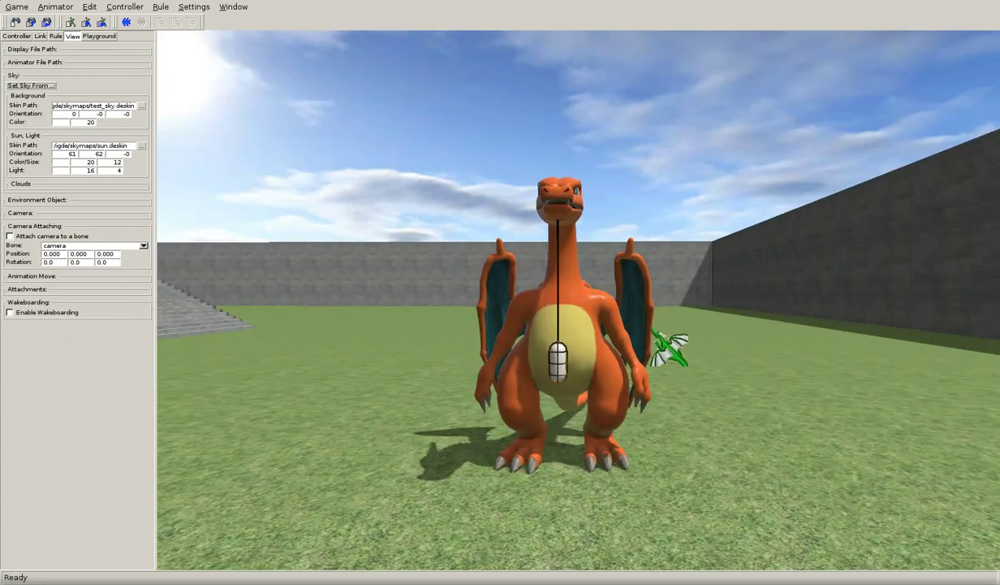
left_click(81, 83)
left_click(71, 90)
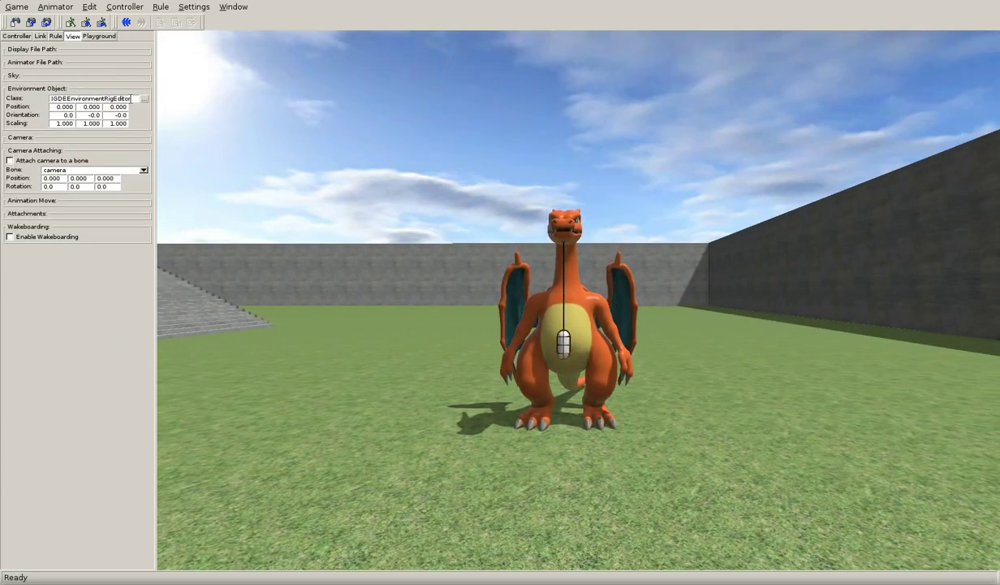
key("Delete")
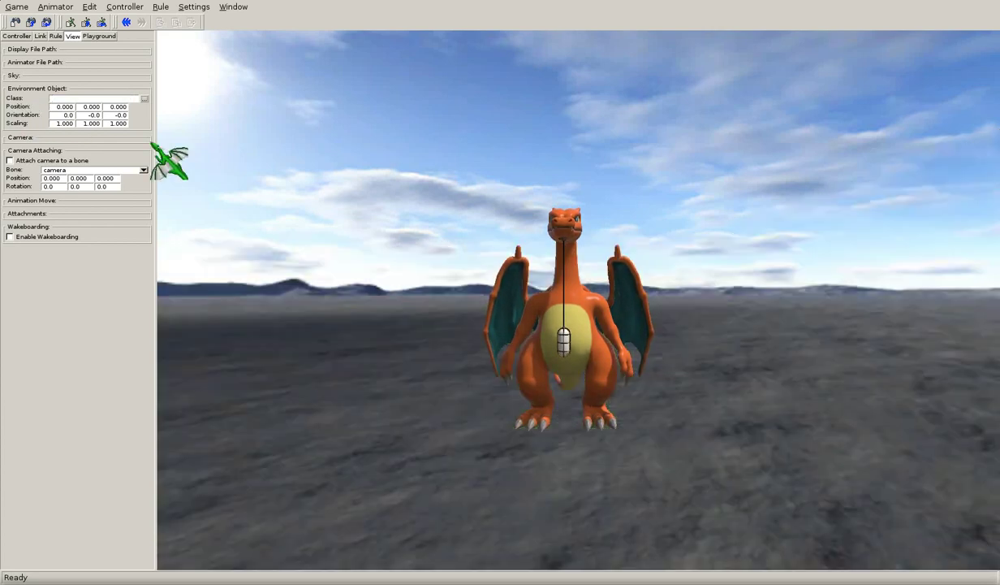
Enable wakeboarding and check the Charizard's stance on the tilted floor.
left_click(33, 237)
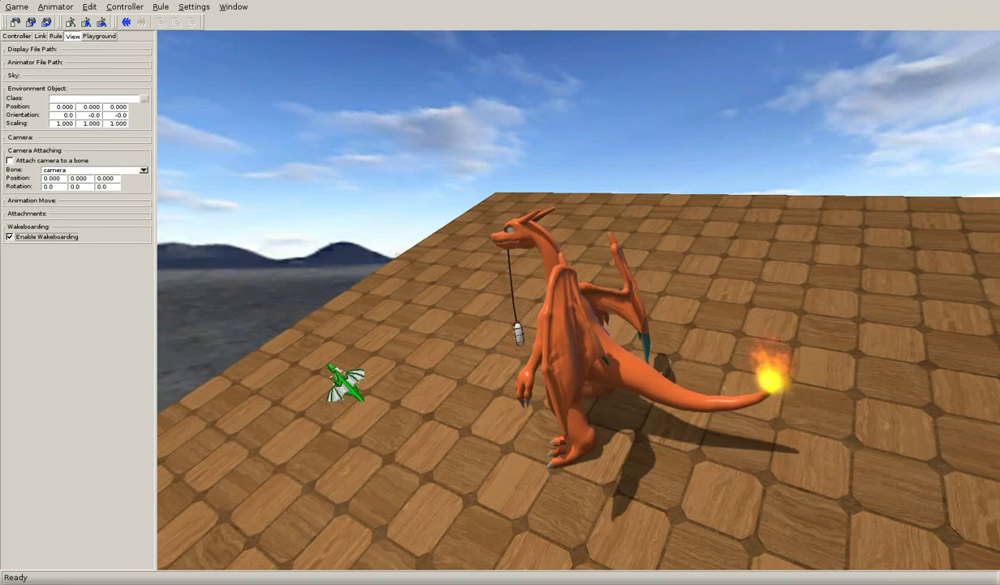
middle_click_drag(328, 365, 566, 376)
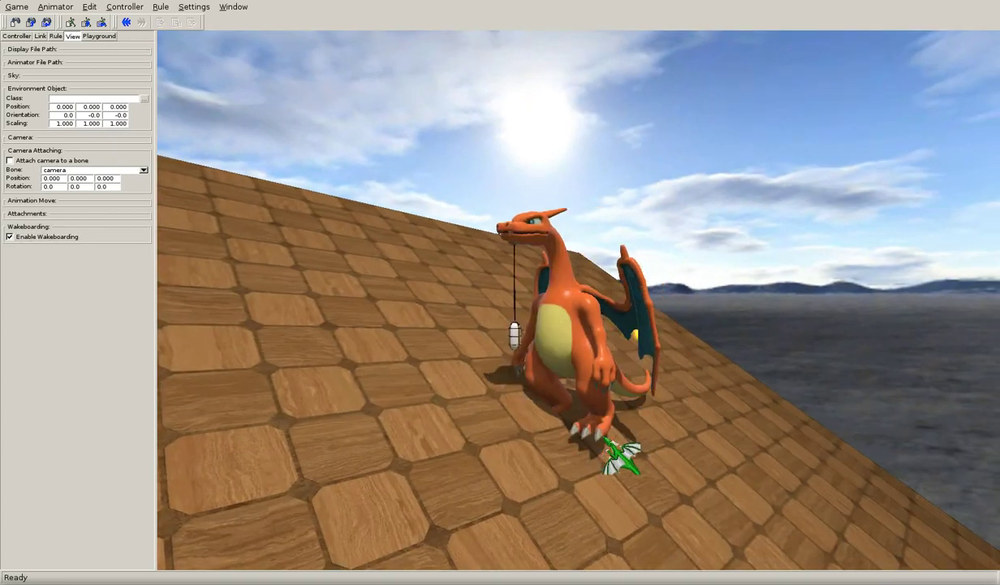
middle_click_drag(621, 456, 759, 443)
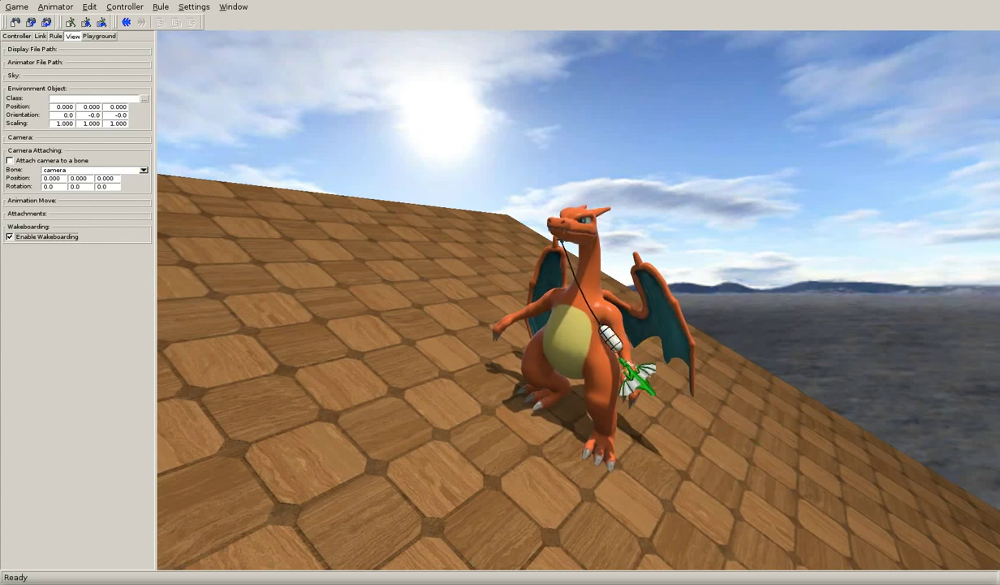
Turn on the display of bones and view the bone axes on the Charizard from several sides.
left_click(90, 7)
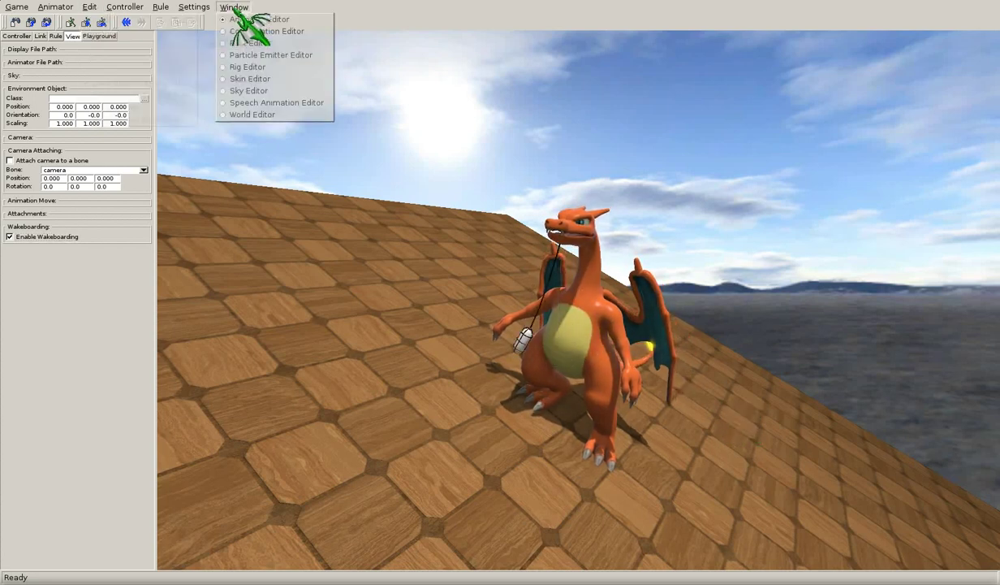
left_click(236, 7)
left_click(89, 6)
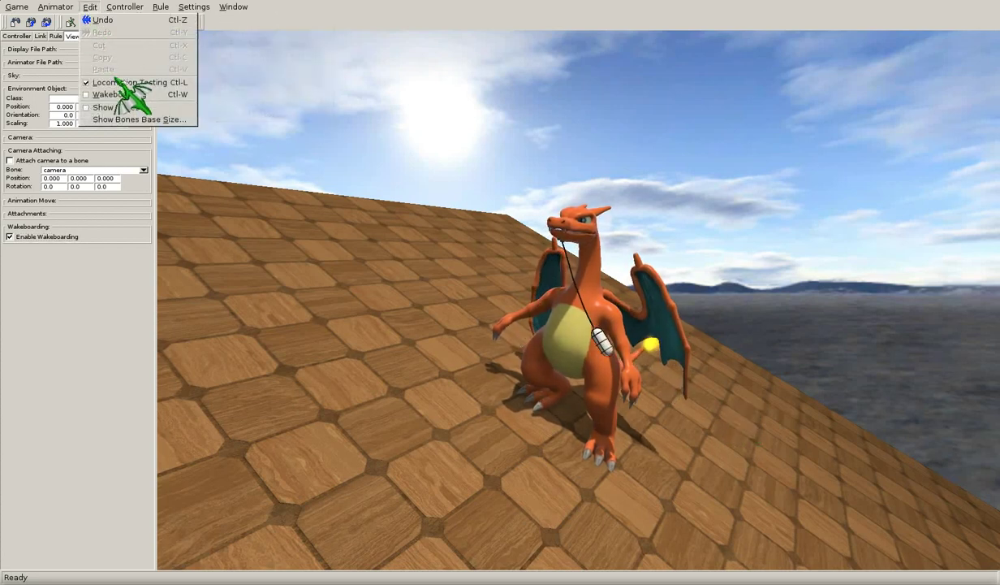
left_click(122, 107)
middle_click_drag(578, 301, 552, 244)
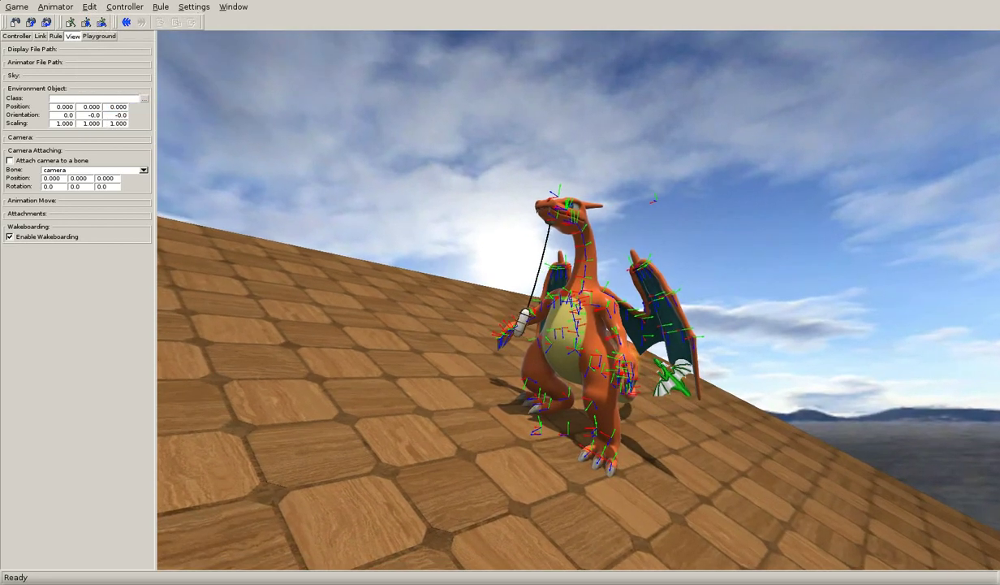
middle_click_drag(658, 455, 290, 212)
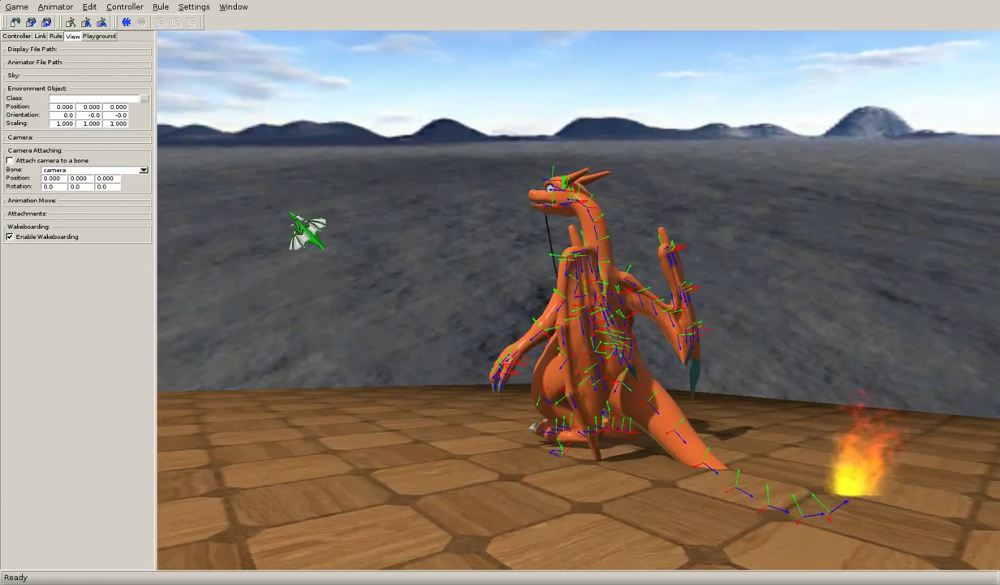
Set a smaller base size for the displayed bones and inspect the Charizard with the reduced markers.
left_click(88, 9)
left_click(90, 107)
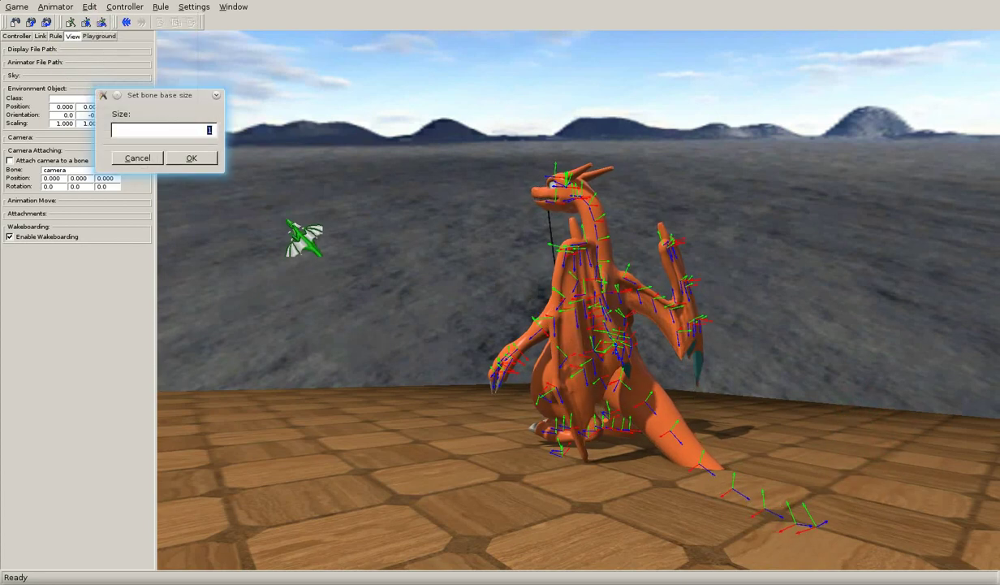
key("Return")
middle_click_drag(520, 260, 820, 369)
scroll(681, 310, "up", 5)
scroll(828, 411, "down", 5)
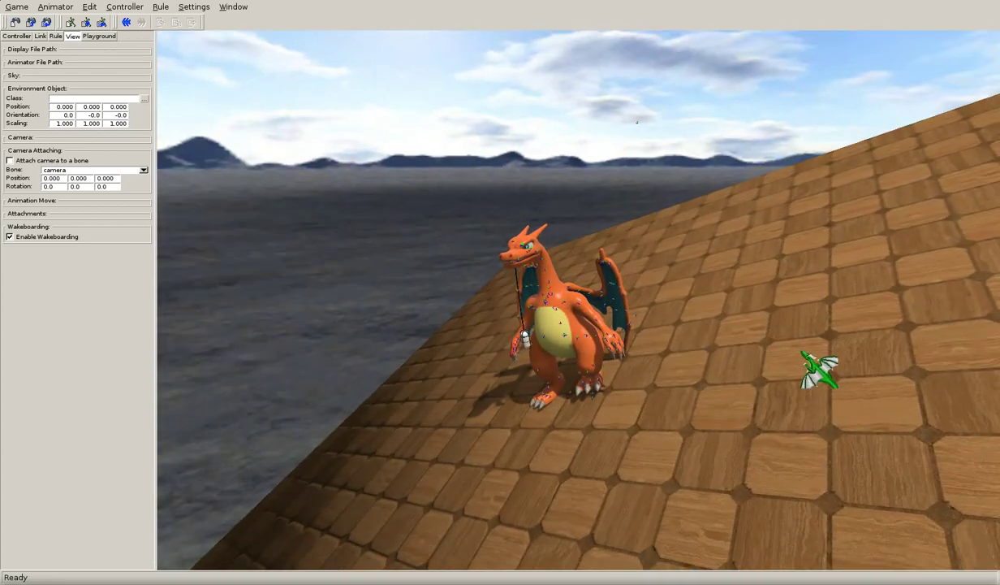